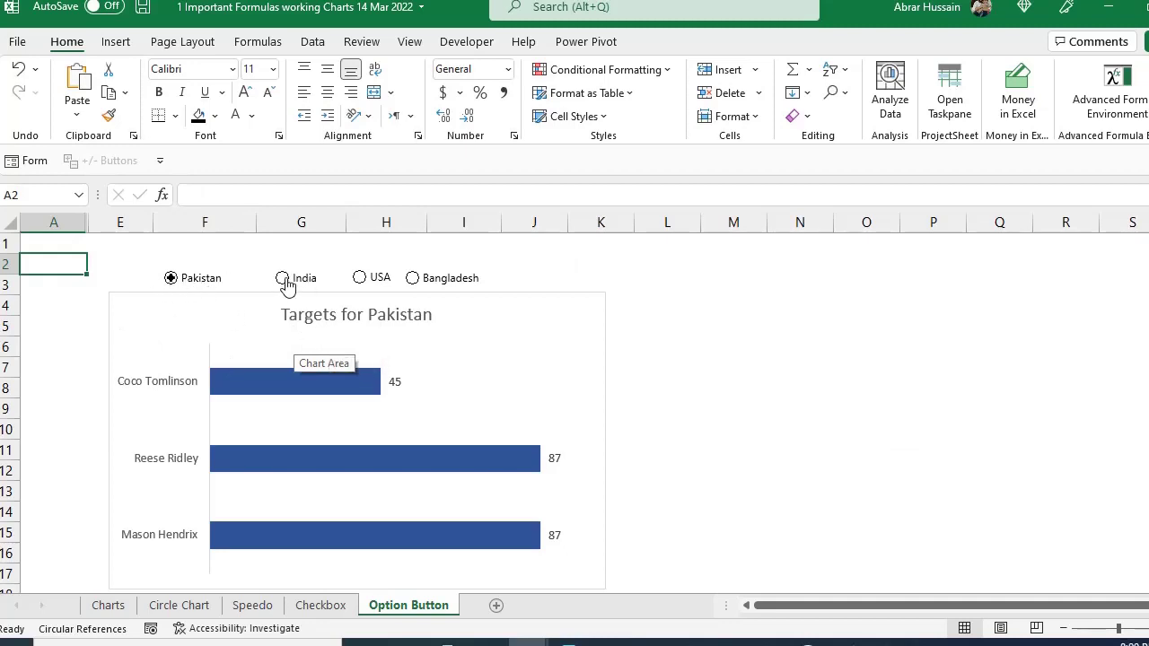
Switch the targets chart between Pakistan, India, USA and Bangladesh to examine how it responds to each region option
left_click(283, 280)
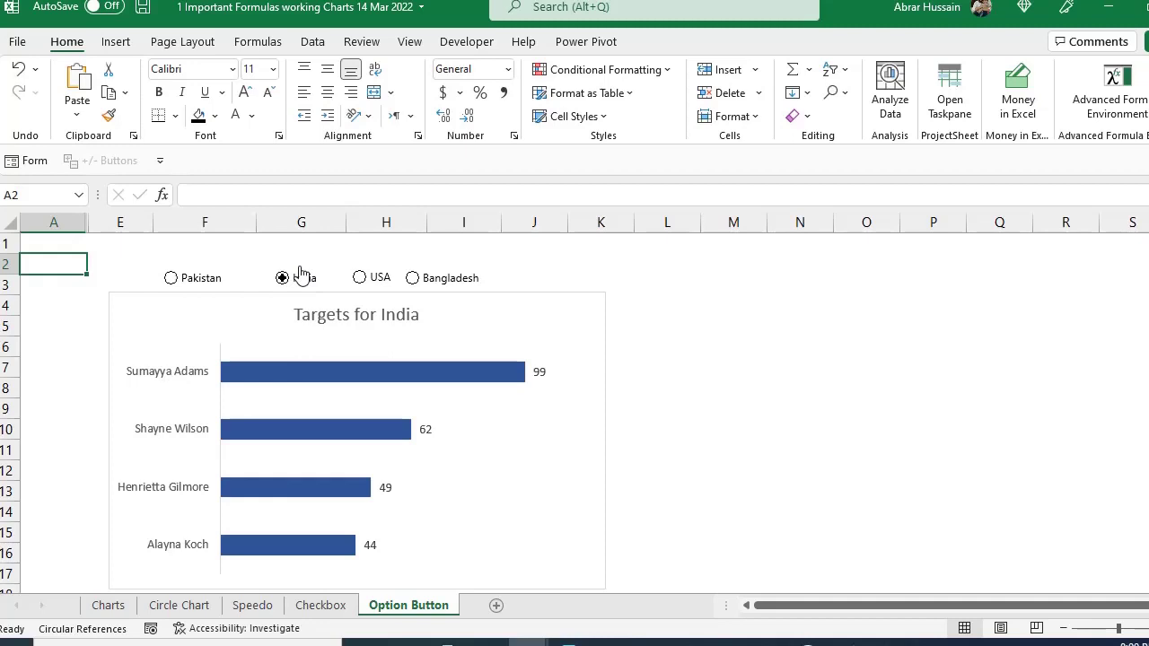
left_click(361, 279)
left_click(423, 284)
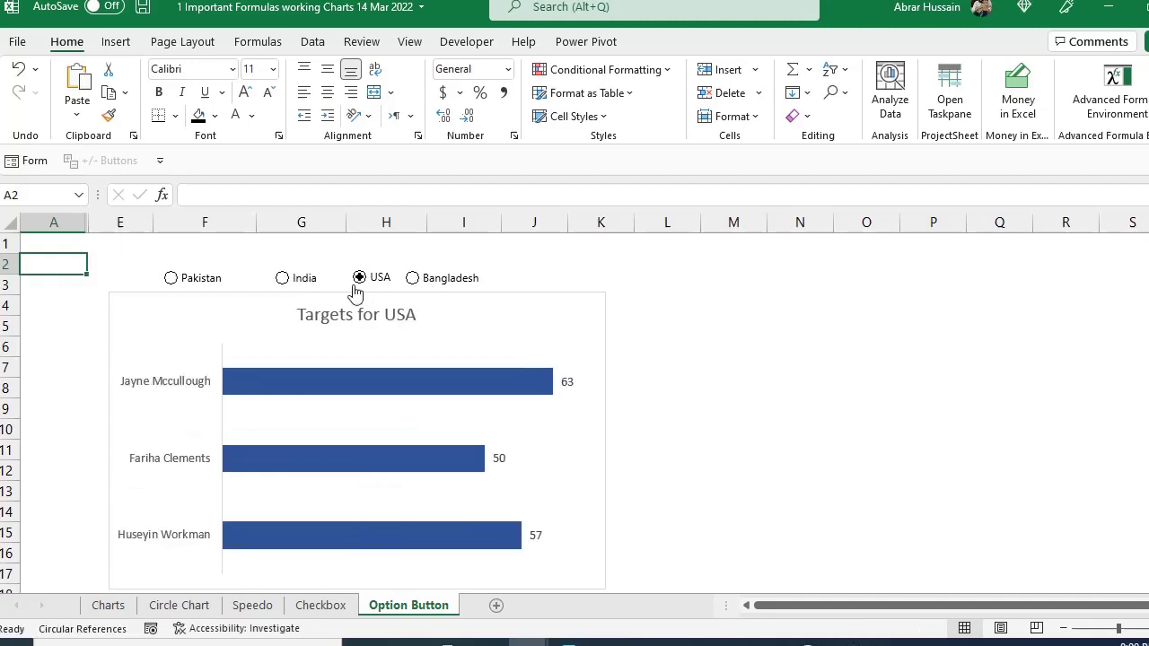
left_click(283, 280)
left_click(196, 285)
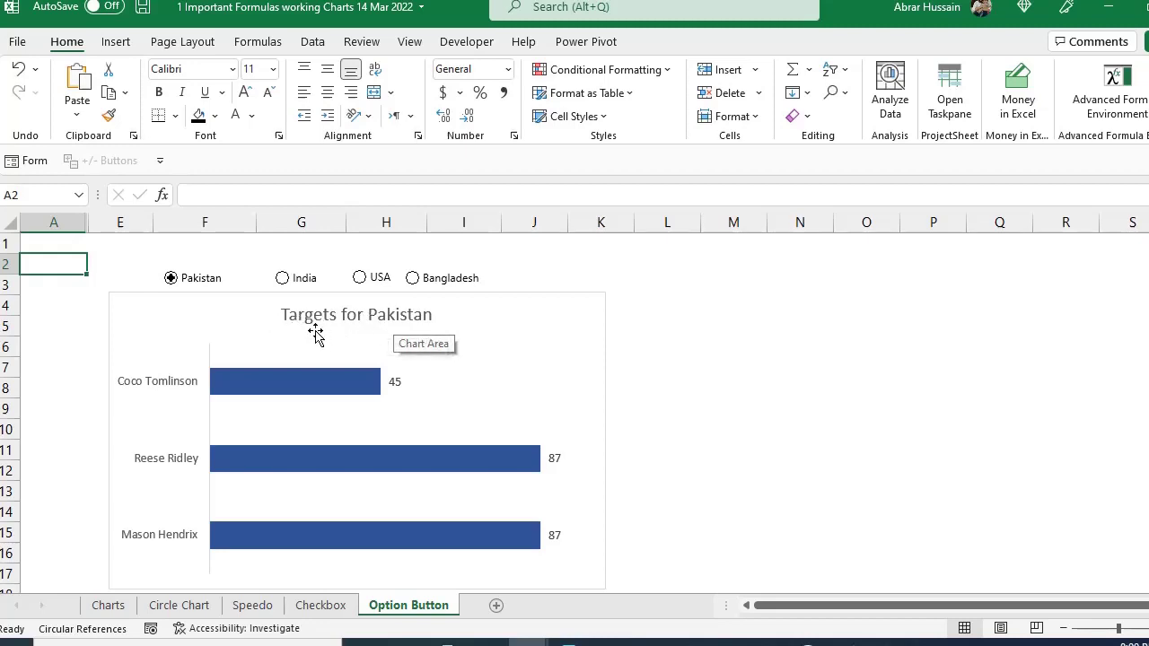
left_click(285, 284)
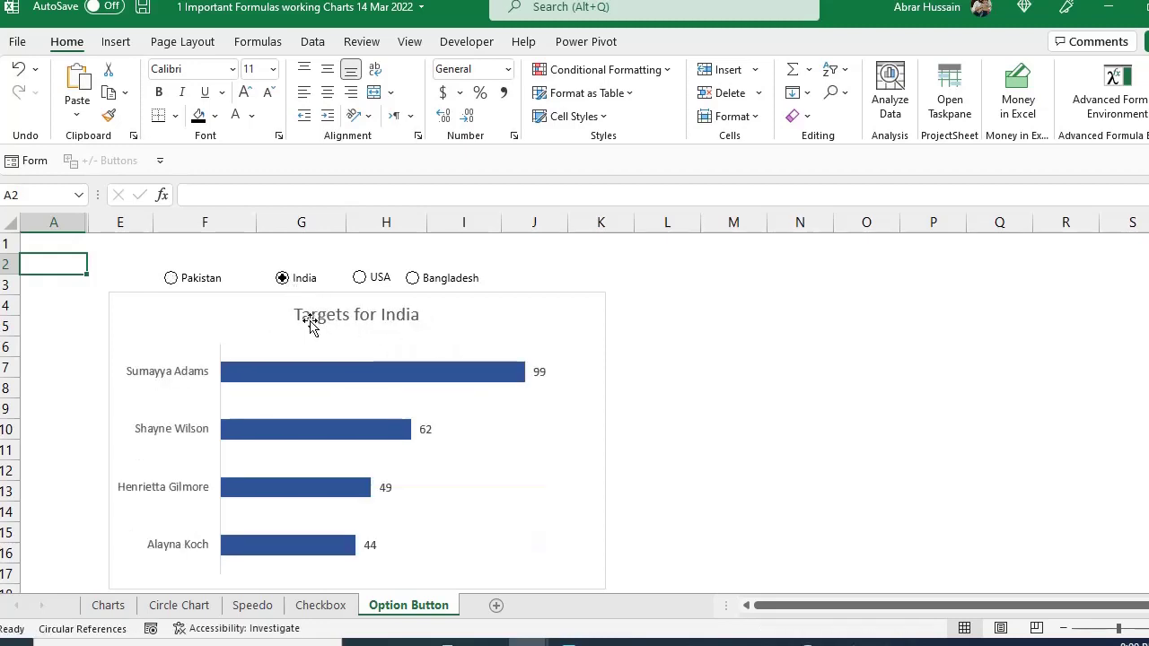
left_click(361, 278)
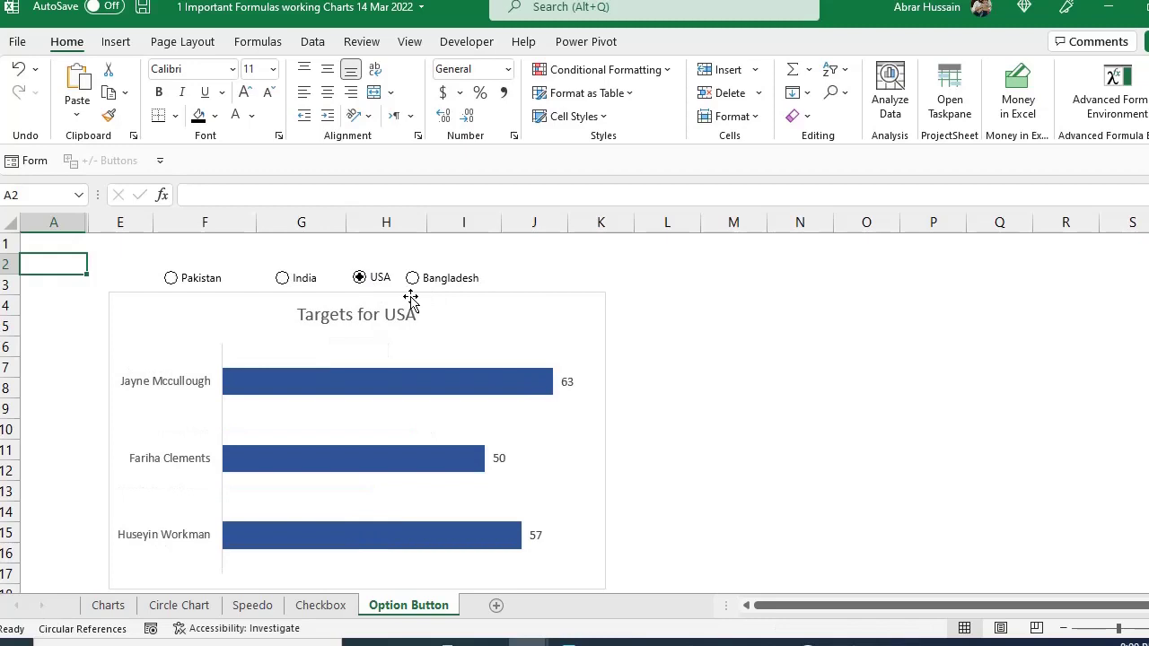
left_click(425, 284)
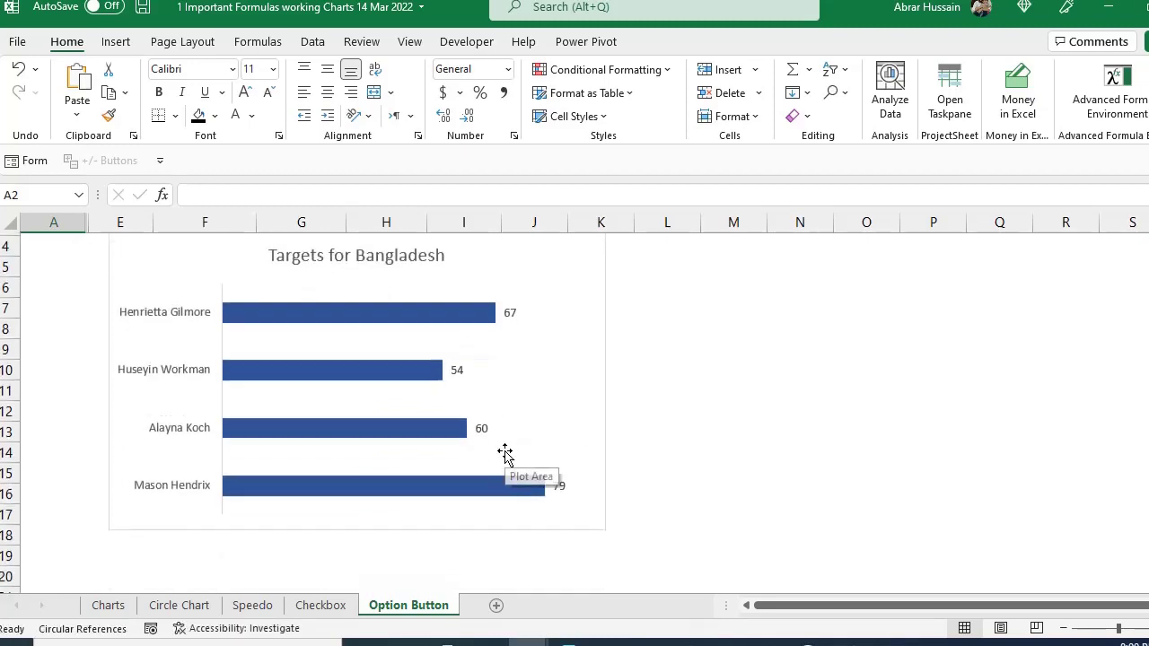
left_click(577, 300)
key("Escape")
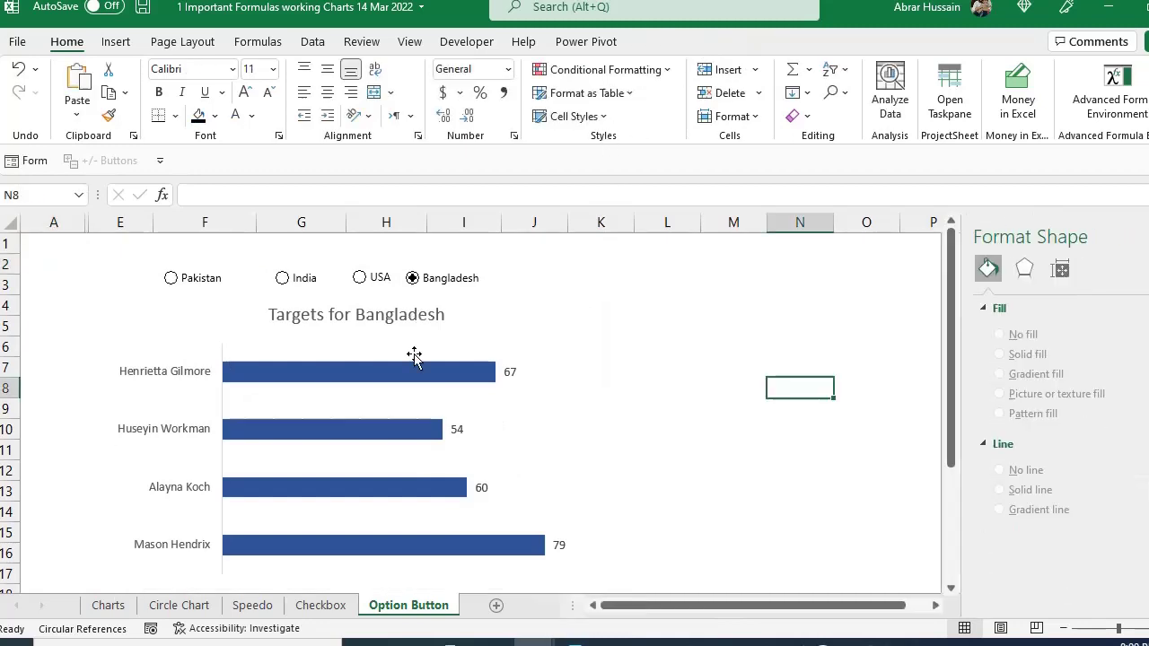
left_click(176, 281)
left_click(284, 281)
left_click(359, 280)
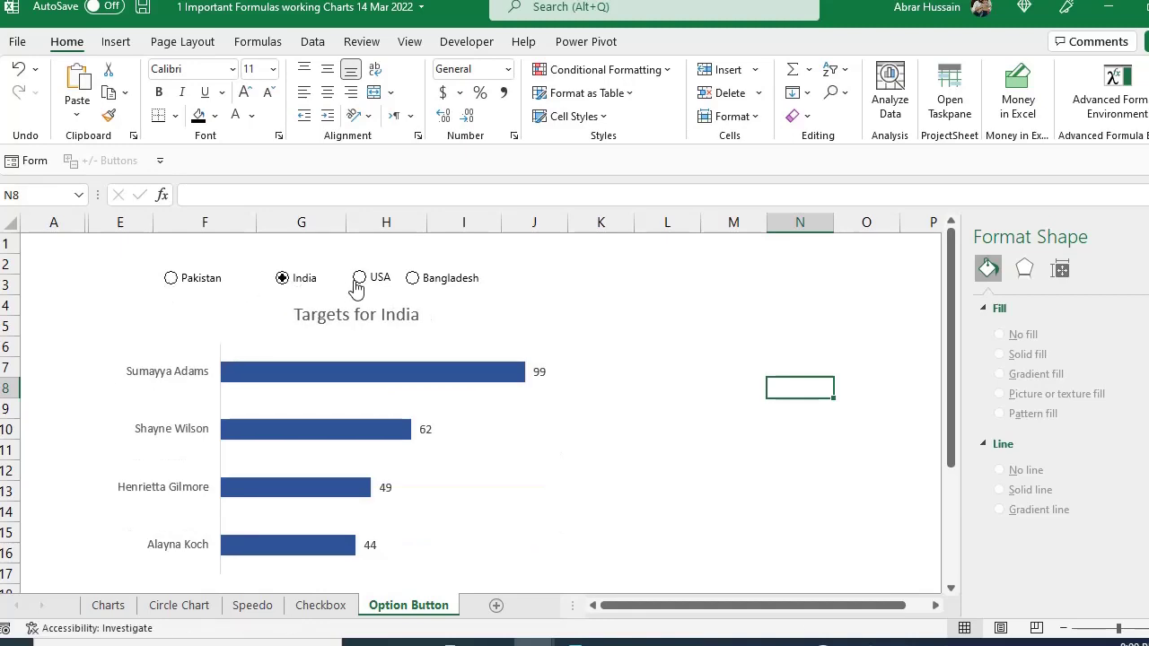
left_click(433, 284)
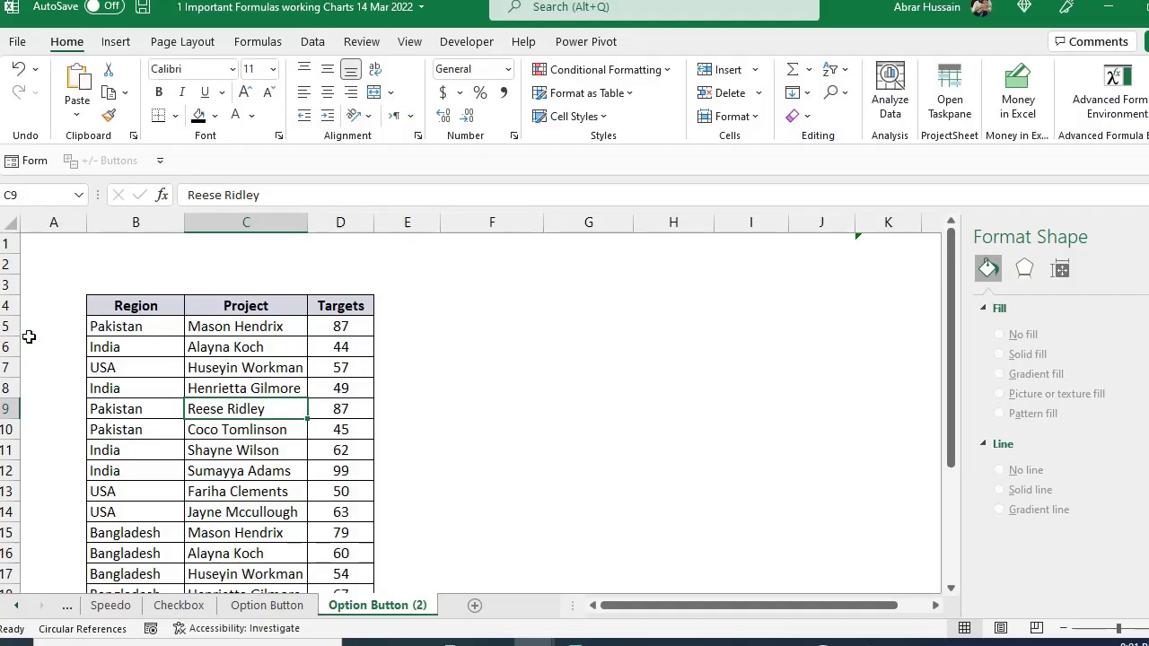
Examine the Region, Project and Targets columns of the source data table on the Option Button (2) sheet
left_click(124, 309)
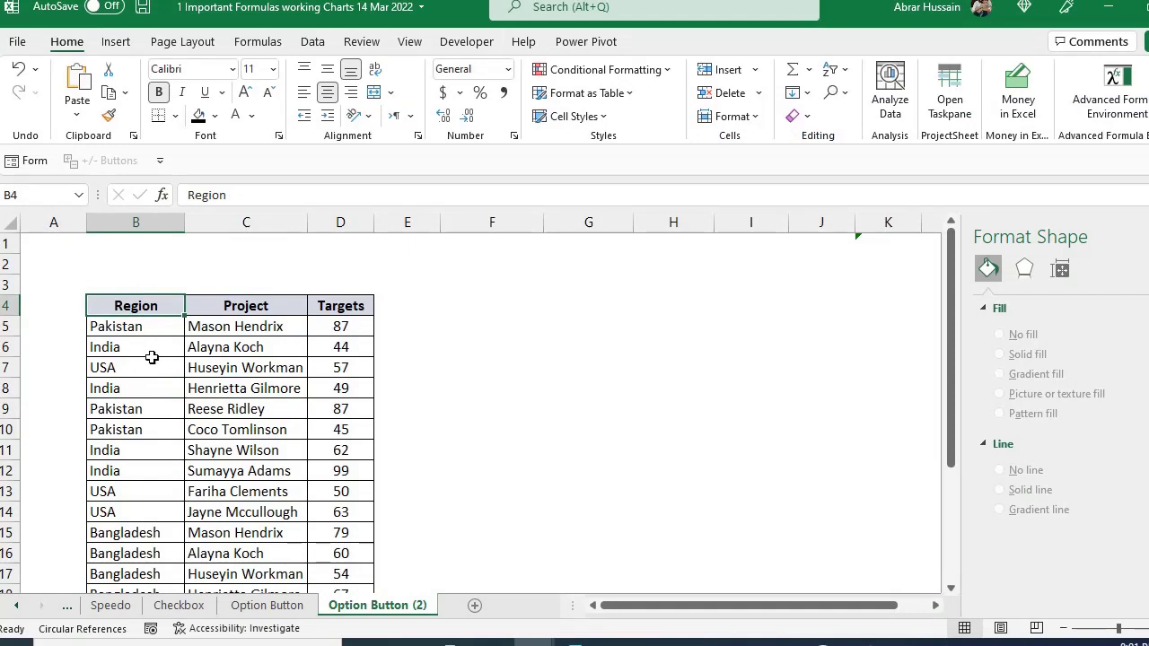
left_click_drag(259, 305, 287, 431)
left_click_drag(341, 305, 313, 503)
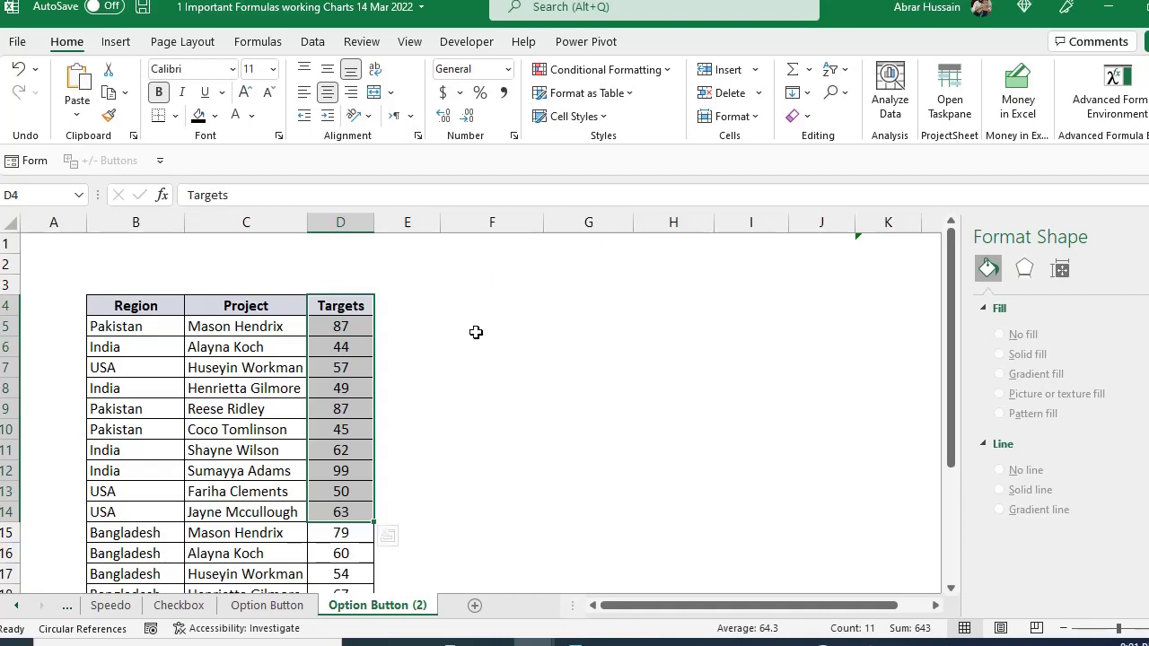
left_click(471, 303)
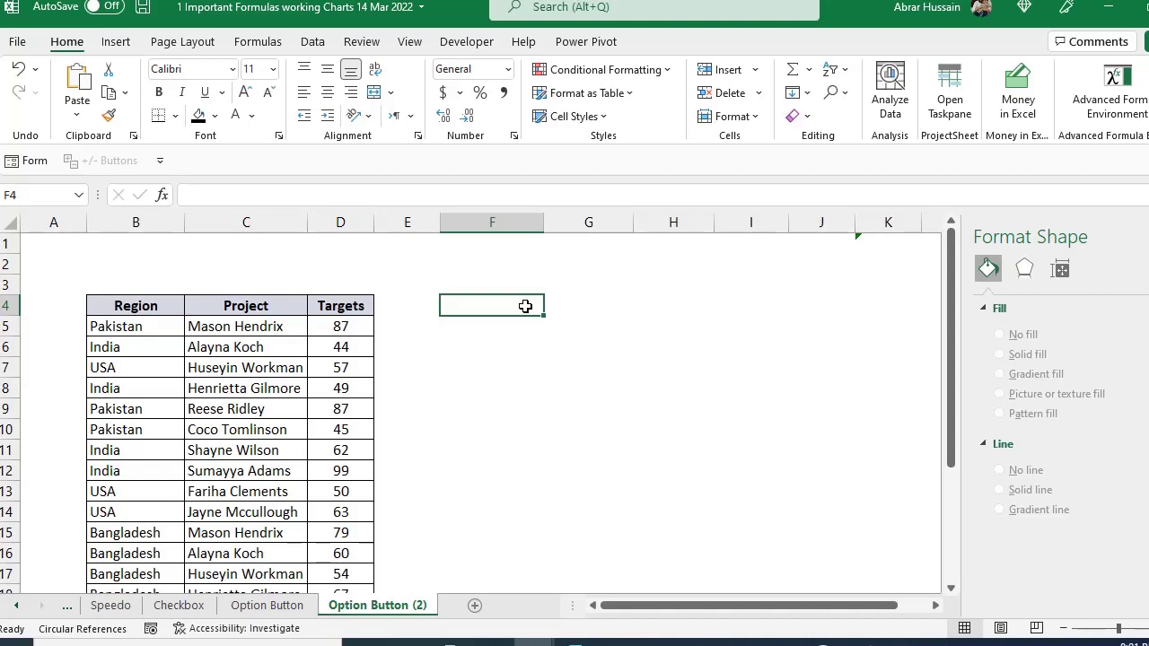
left_click_drag(143, 310, 327, 458)
scroll(135, 431, "down", 2)
scroll(114, 392, "up", 2)
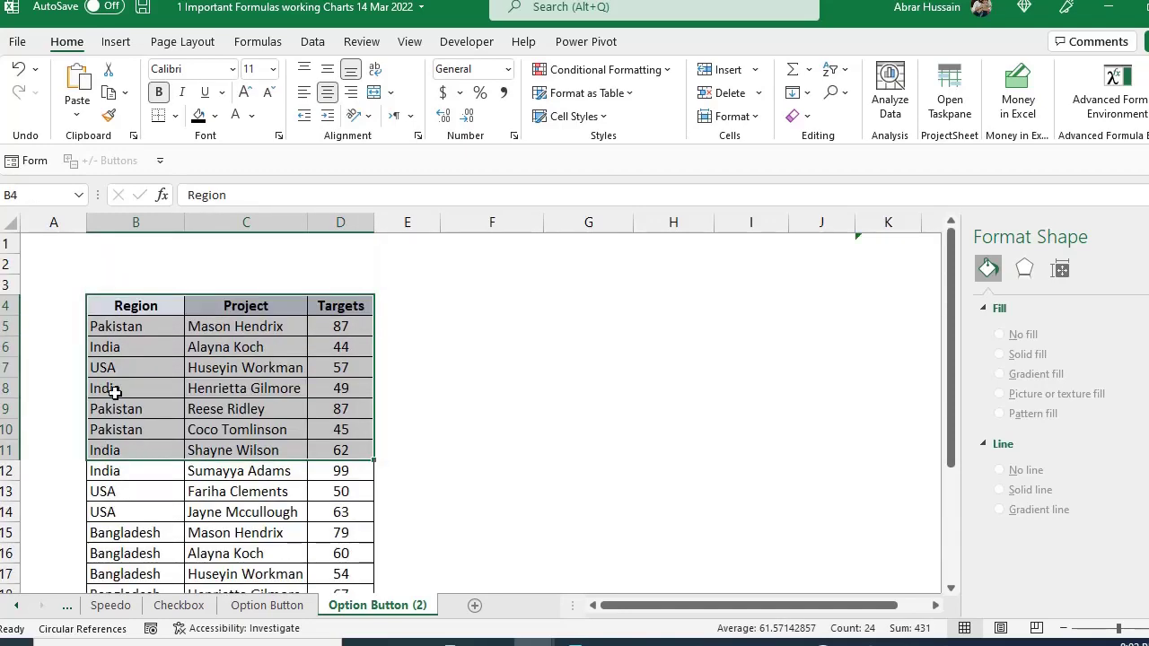
left_click(477, 306)
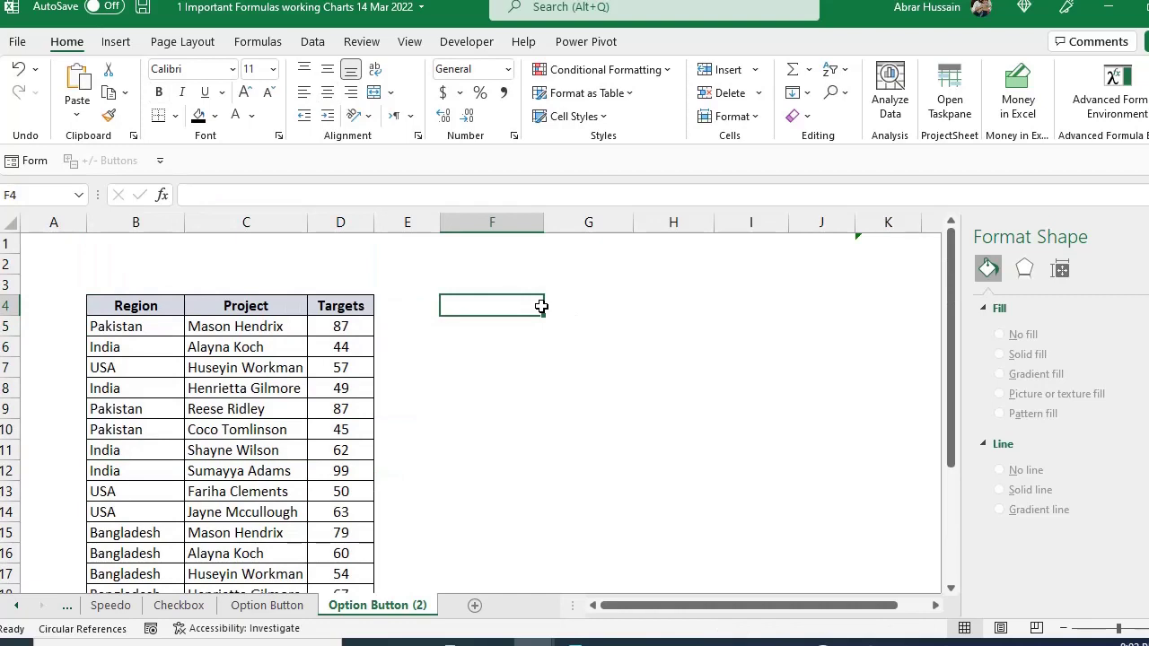
Check in the Customize Ribbon options whether Developer is enabled among the main tabs, leaving the settings as they are
left_click(115, 42)
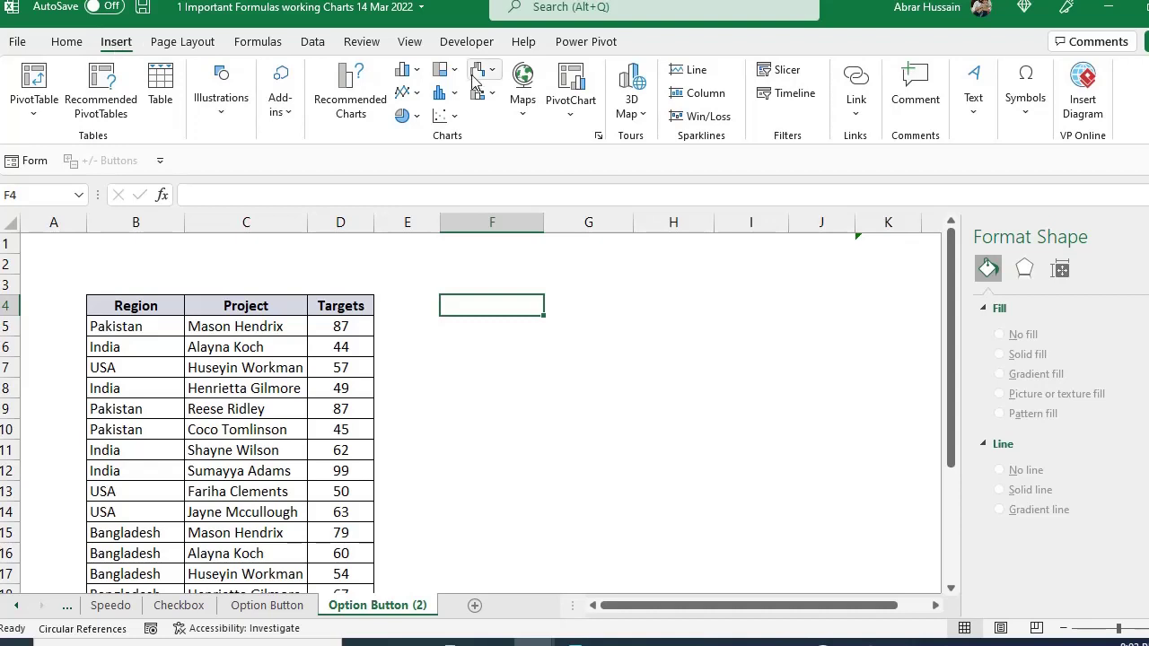
left_click(468, 43)
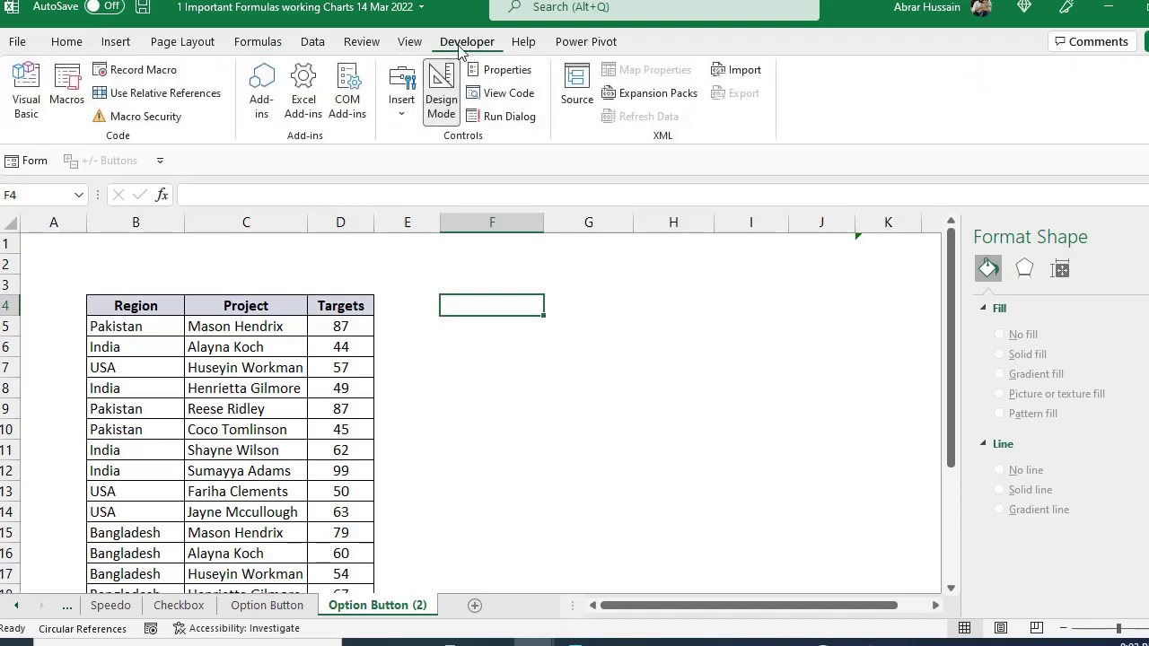
left_click(17, 43)
left_click(36, 608)
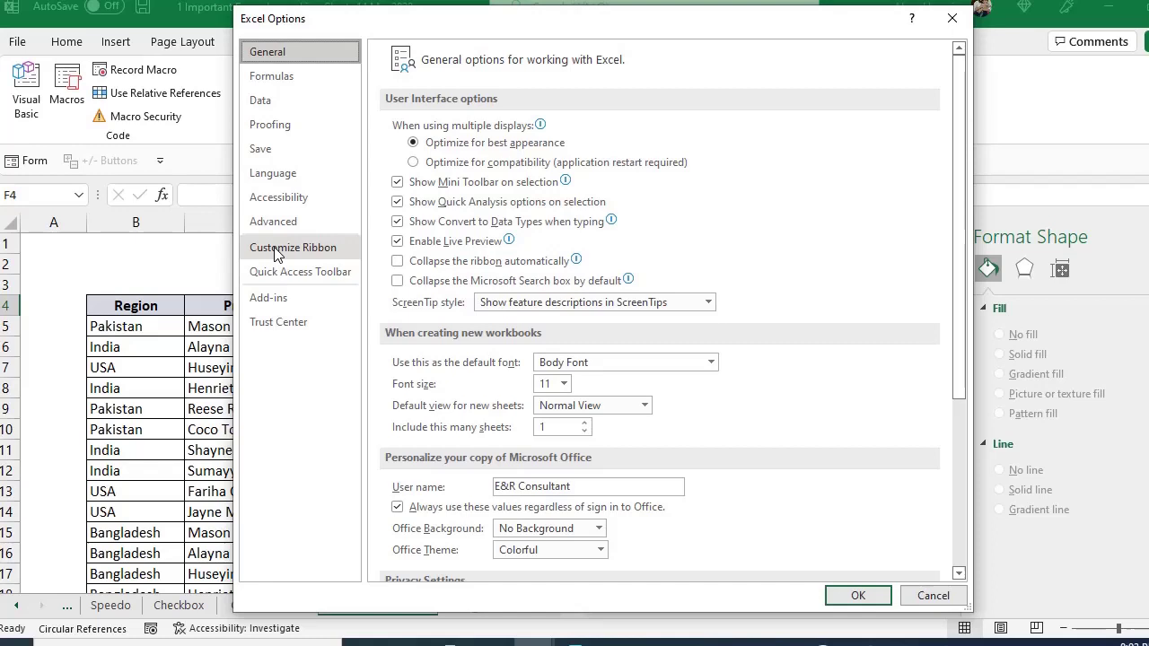
left_click(278, 255)
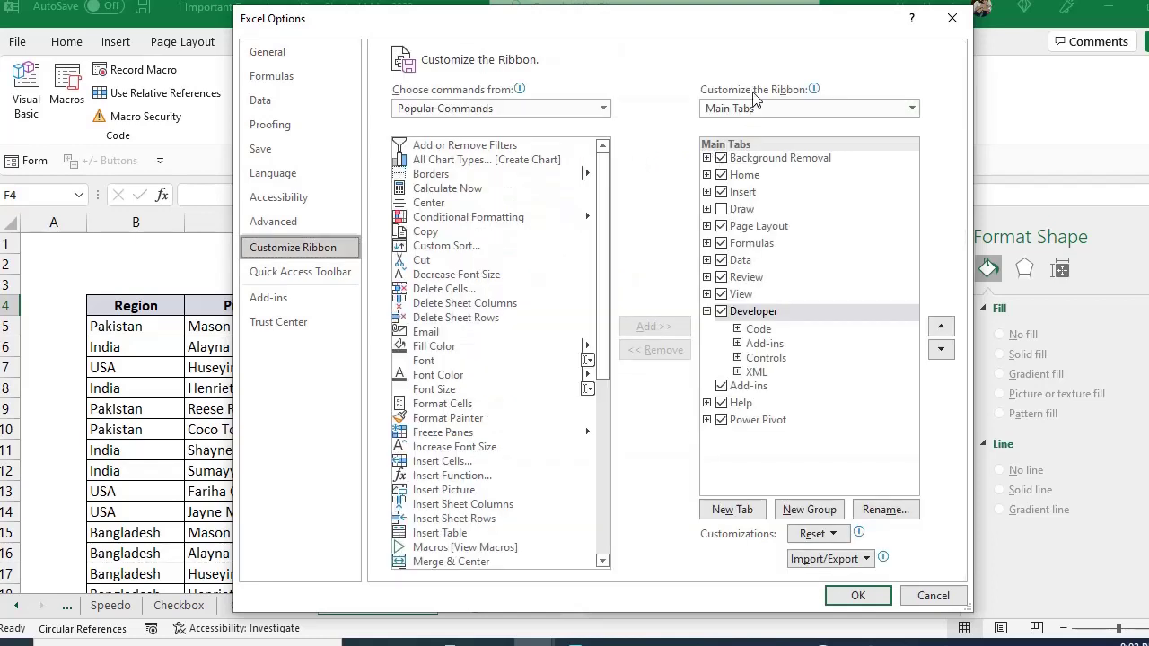
left_click(929, 596)
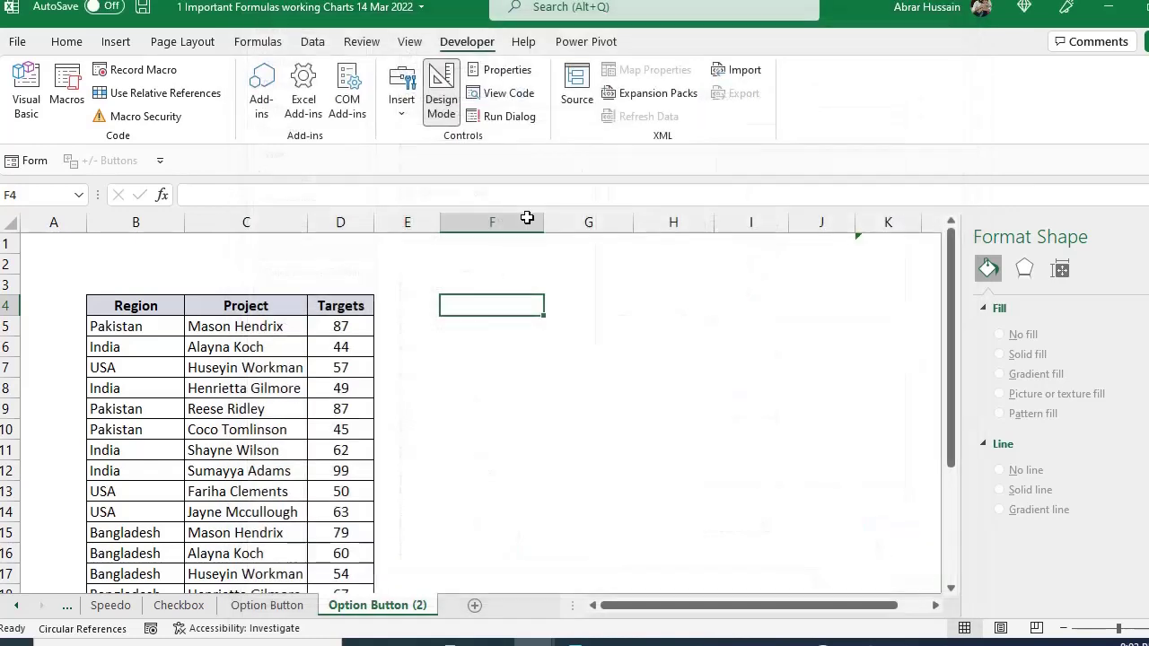
Insert an option button form control over cell F4 and label it Pakistan
left_click(401, 117)
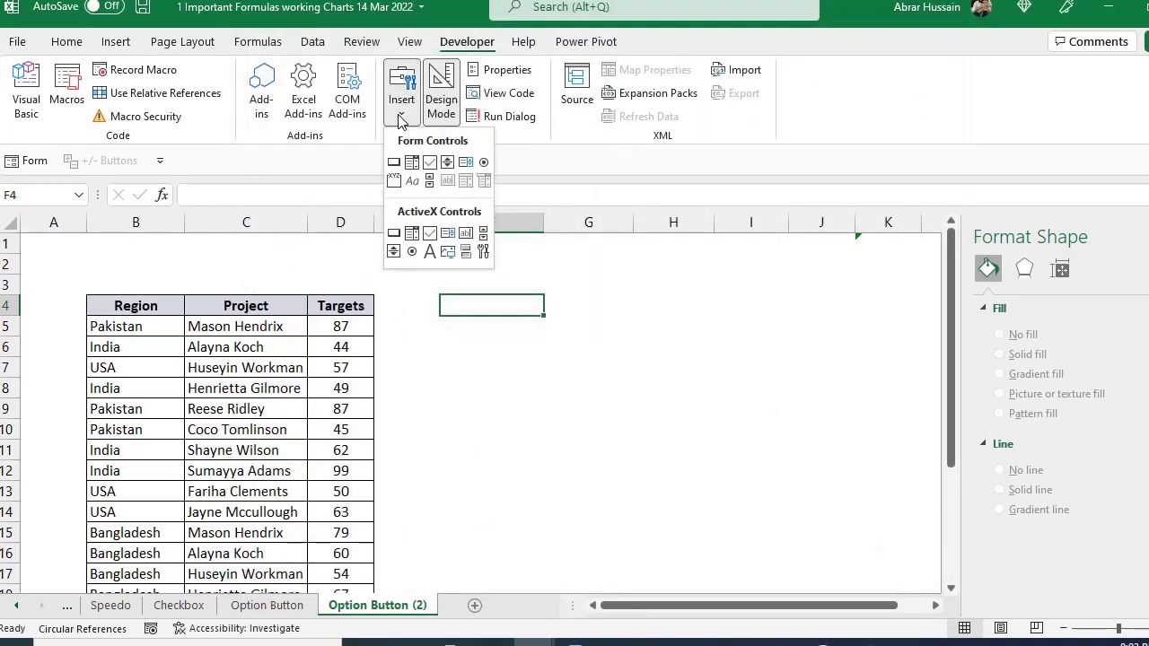
left_click(483, 164)
mouse_move(459, 283)
left_mouse_down()
mouse_move(526, 321)
mouse_move(541, 303)
mouse_move(625, 302)
left_mouse_up()
left_click(489, 303)
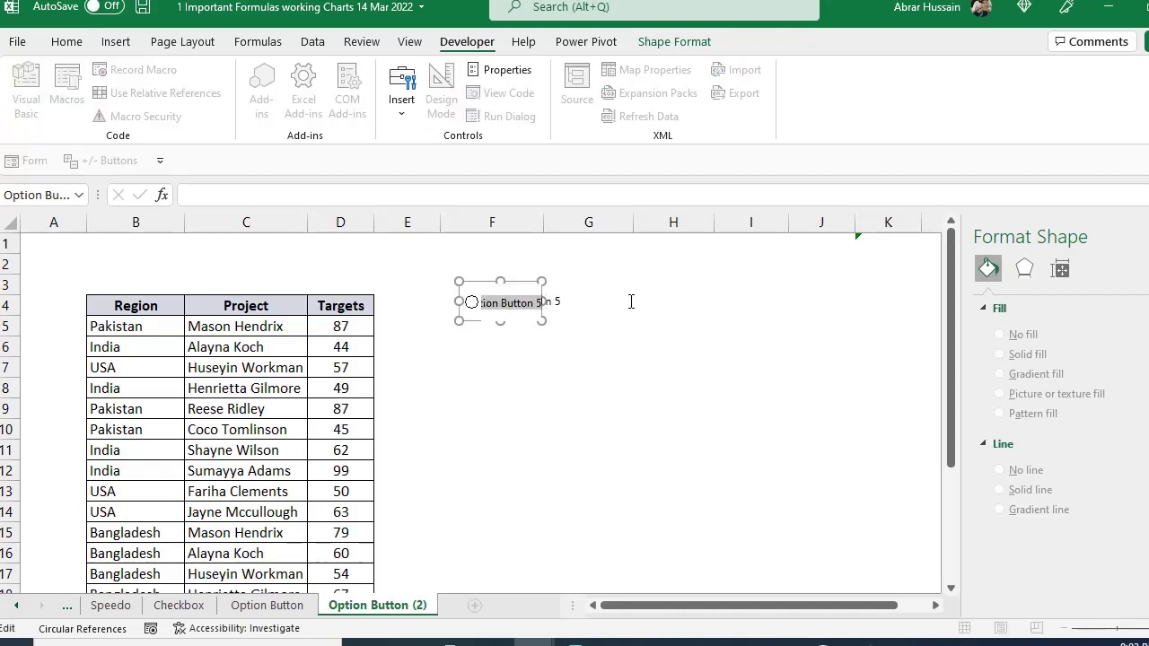
type("Pakistan")
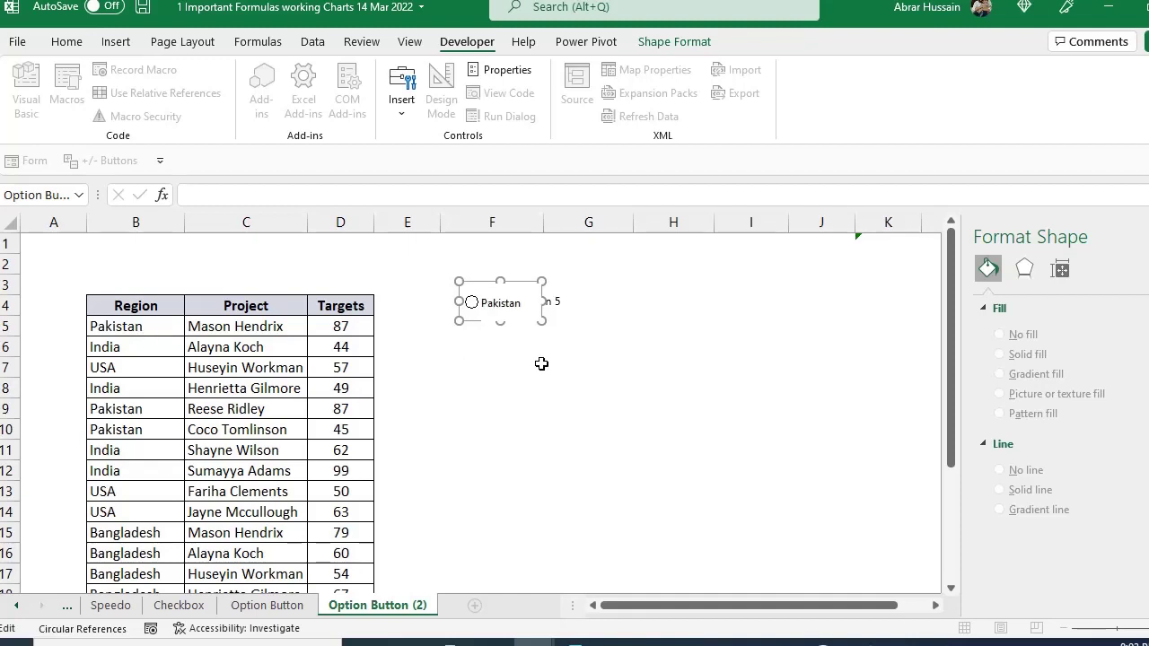
left_click(575, 325)
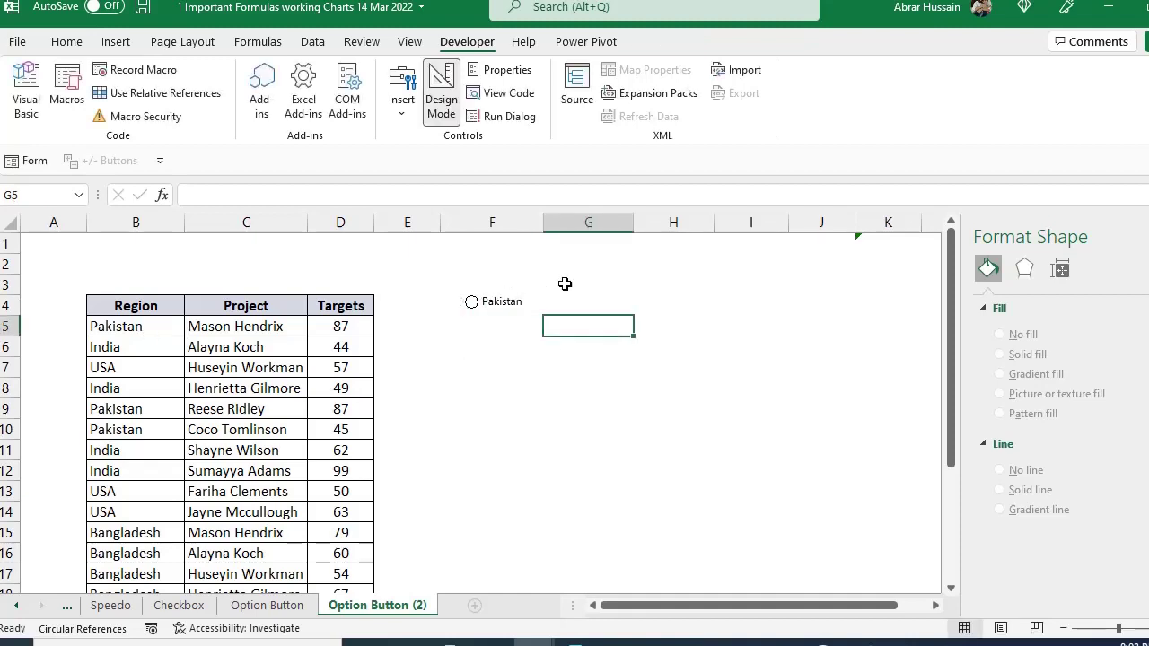
Duplicate the Pakistan option button three times in a row across columns G to I
left_click(502, 302)
right_click(502, 302)
key("Escape")
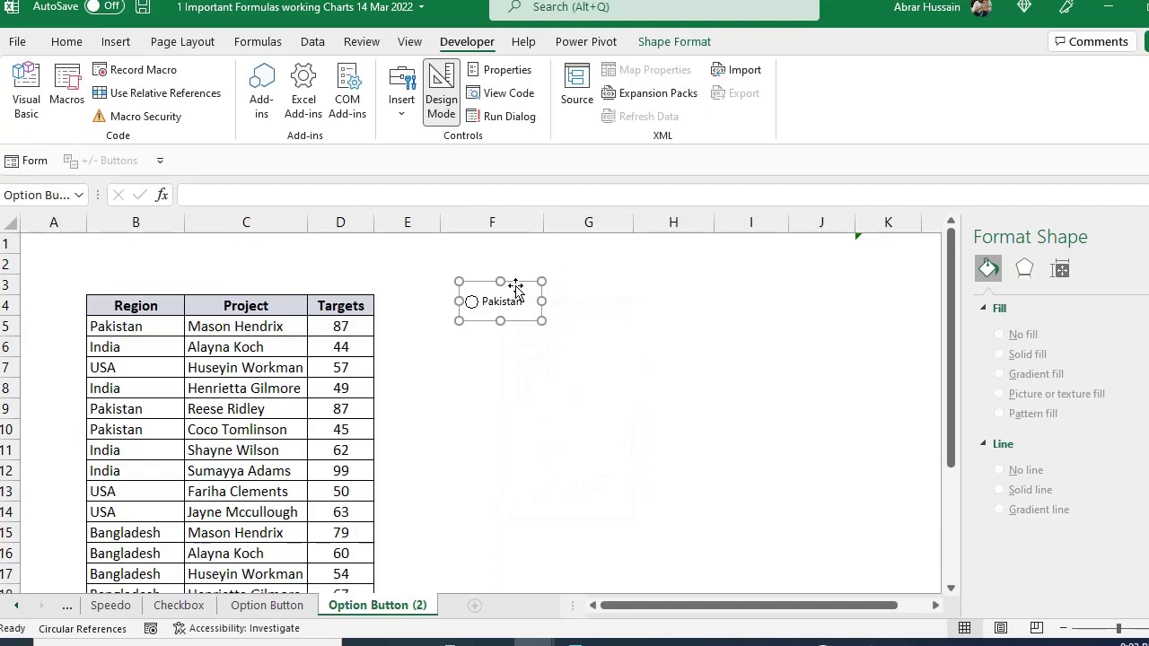
left_click_drag(516, 286, 775, 278)
Relabel the second option button, in column G, as India
left_click(592, 303)
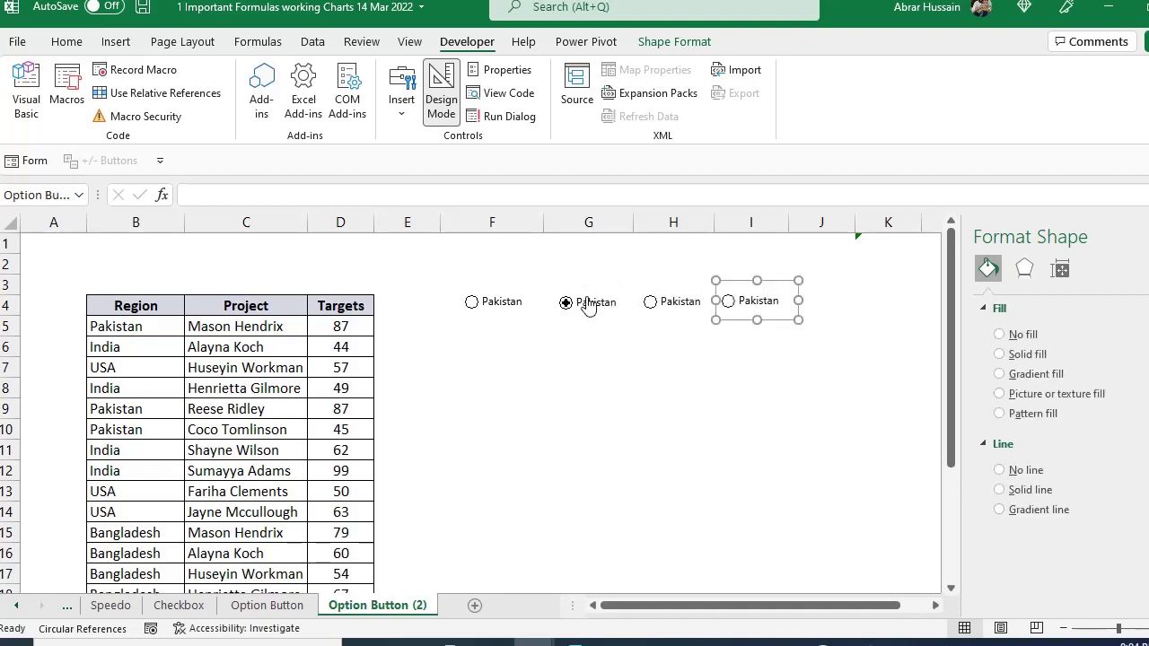
right_click(589, 303)
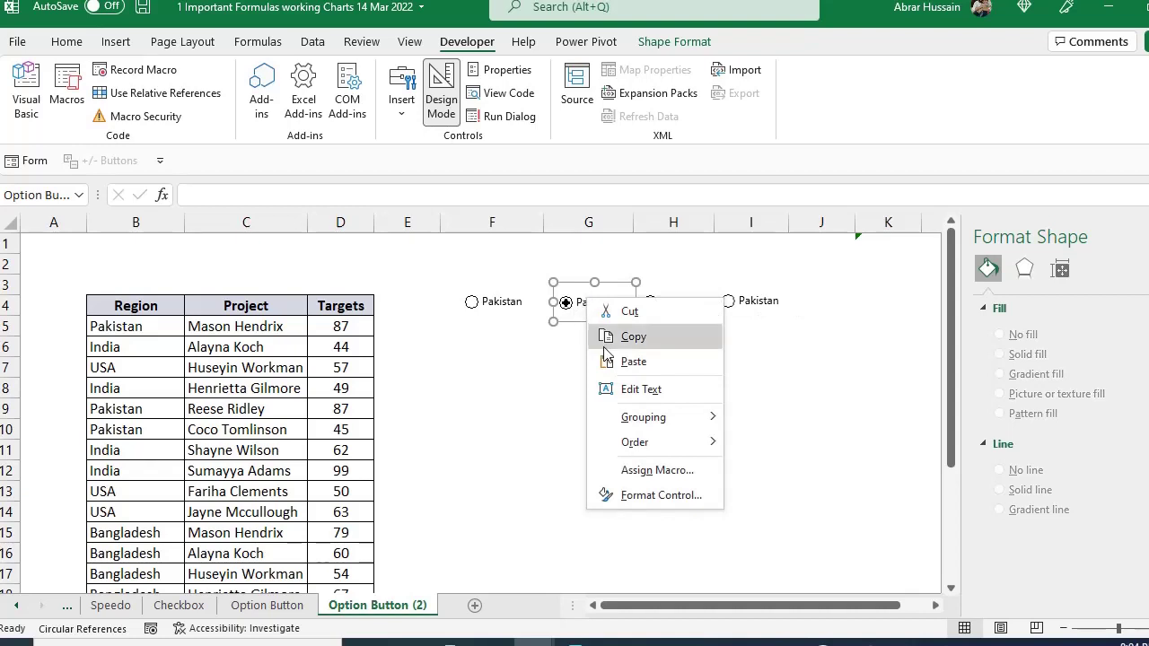
left_click(628, 389)
left_click_drag(579, 306, 679, 298)
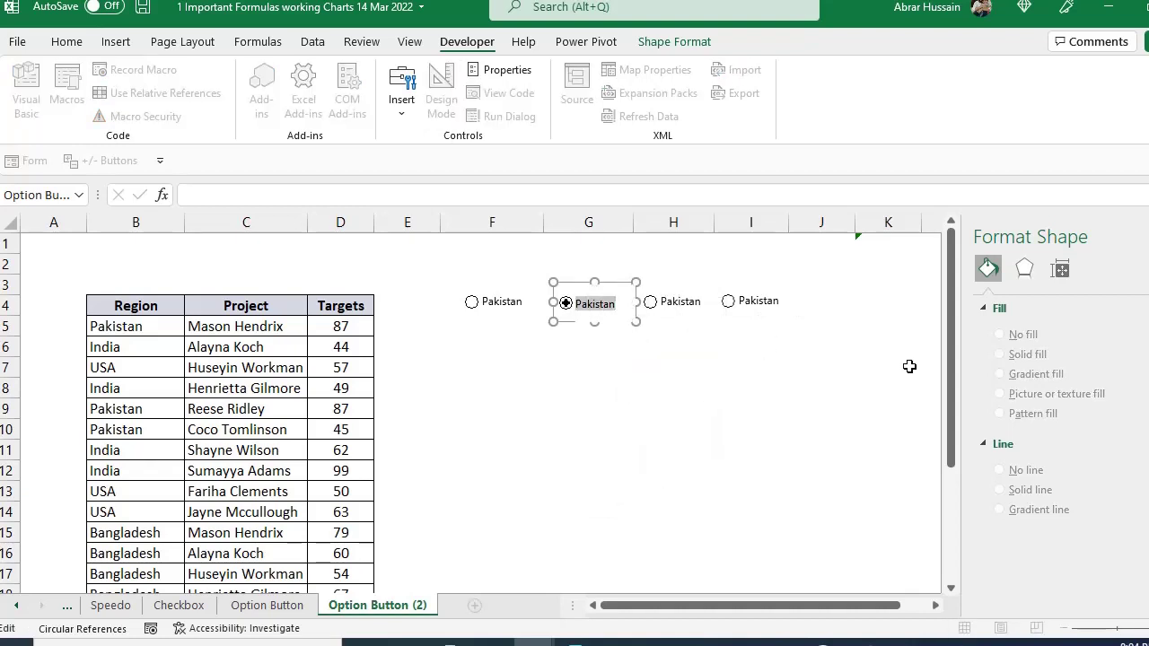
type("In")
Relabel the third option button, in column H, as USA
right_click(673, 301)
key("Escape")
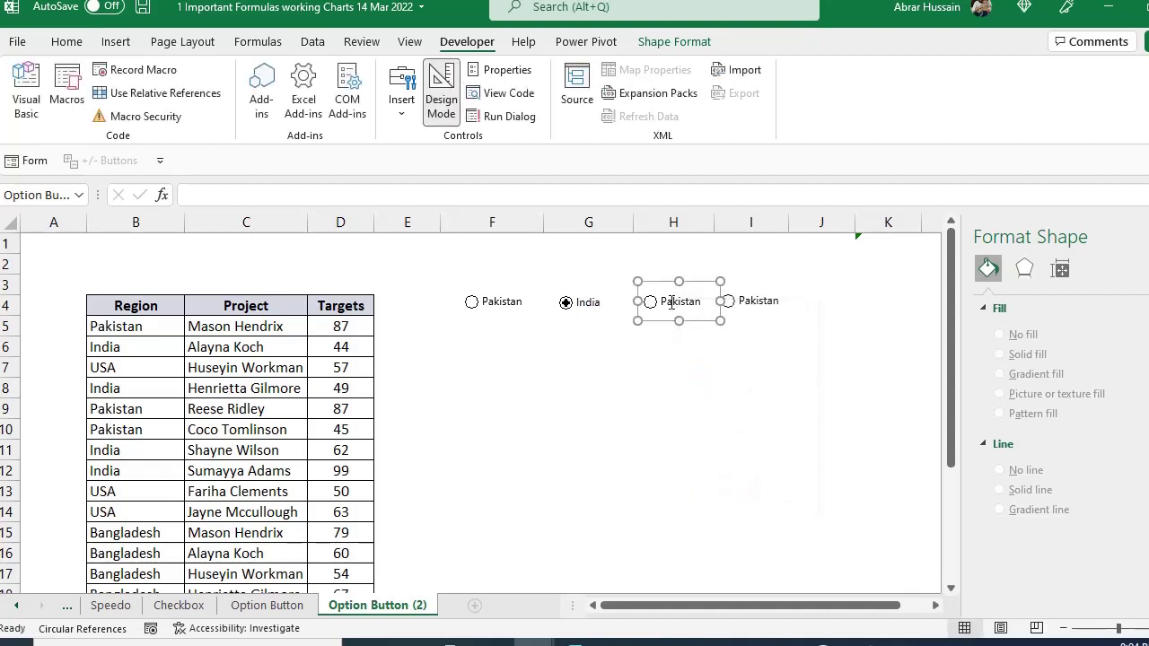
left_click(671, 302)
double_click(672, 303)
type("USA")
Relabel the fourth option button, in column I, as Bangladesh
left_click(750, 302)
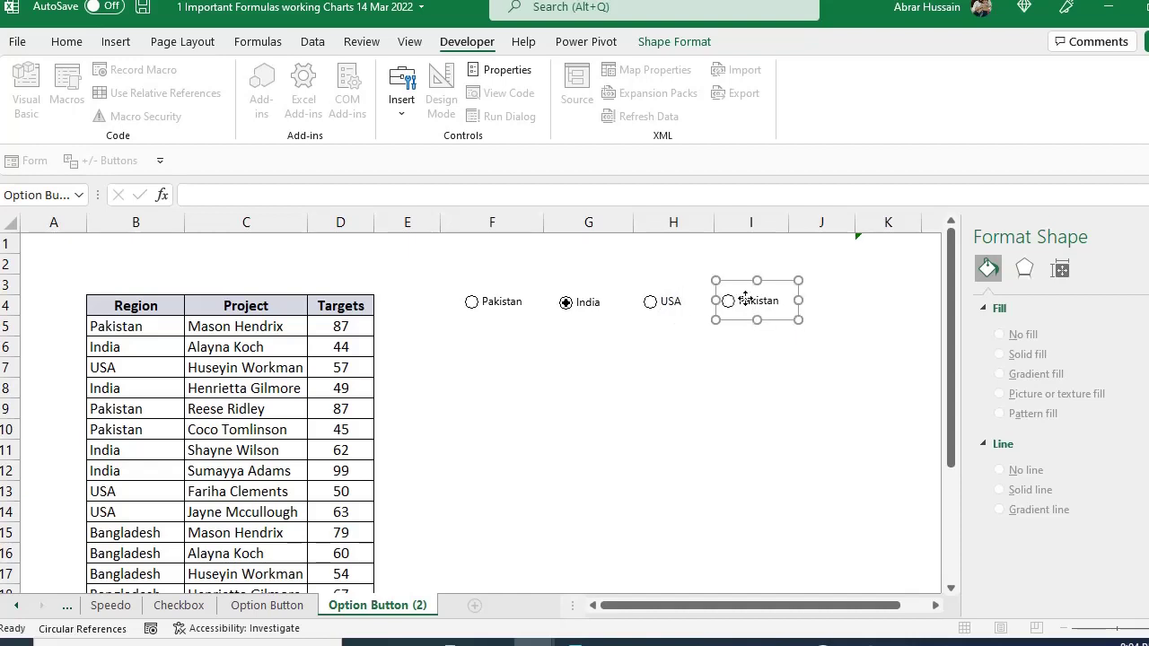
right_click(751, 301)
key("Escape")
left_click(742, 301)
key("ctrl+a")
type("Ban")
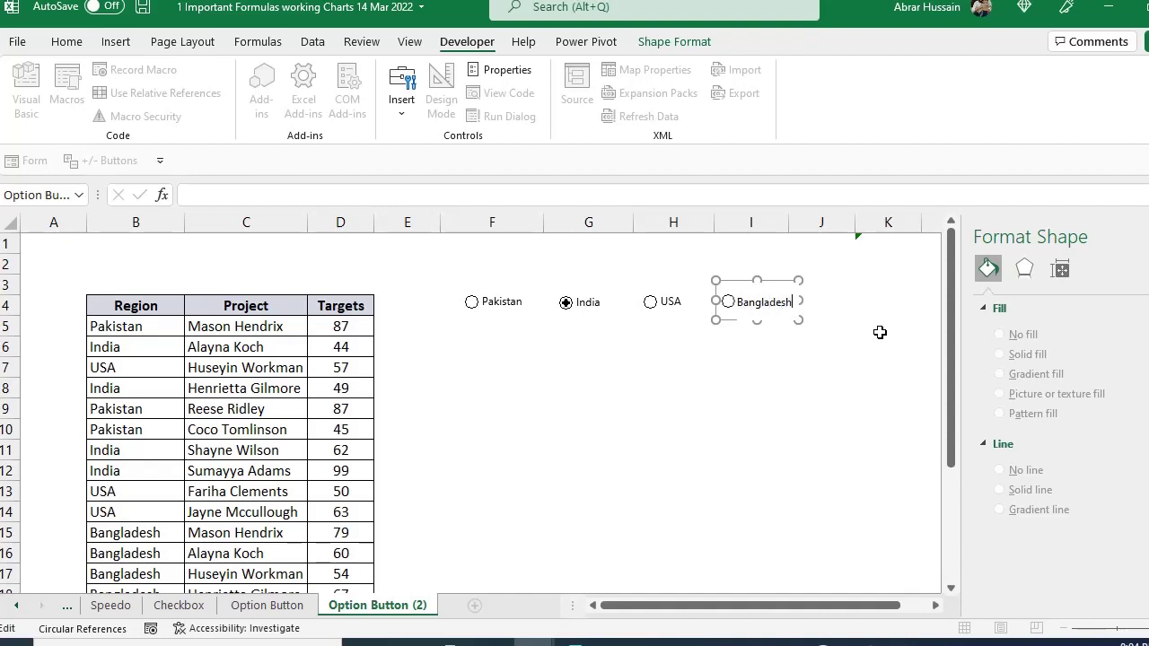
Link the Pakistan option button to cell $F$2 in its control format settings
left_click(501, 305)
right_click(504, 311)
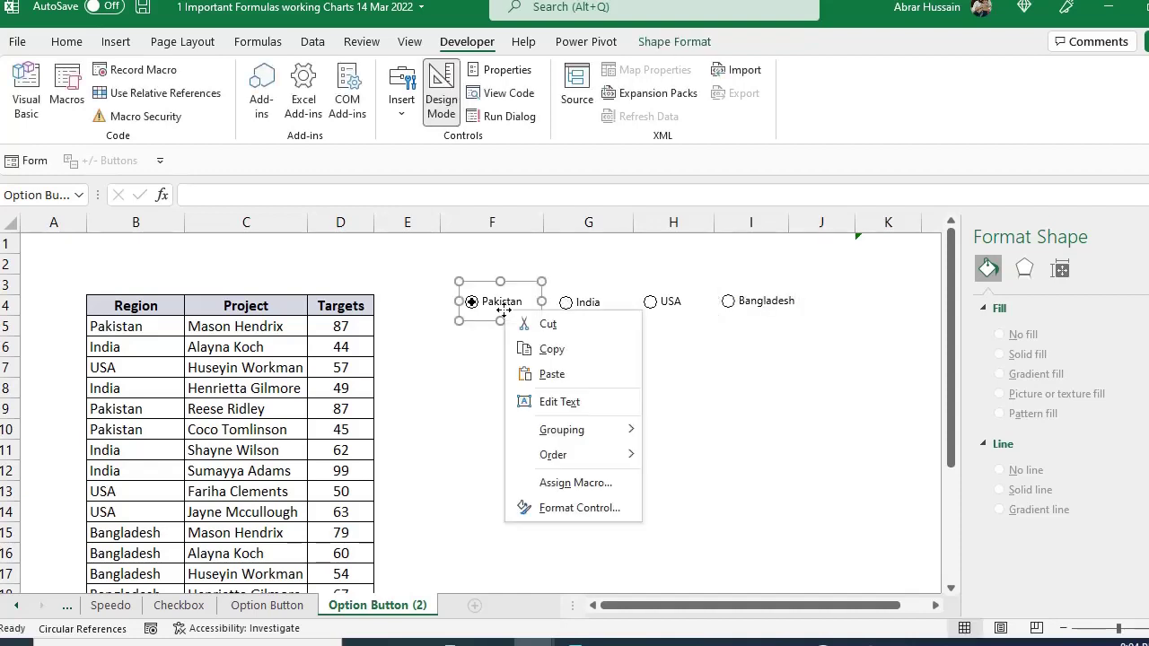
left_click(577, 508)
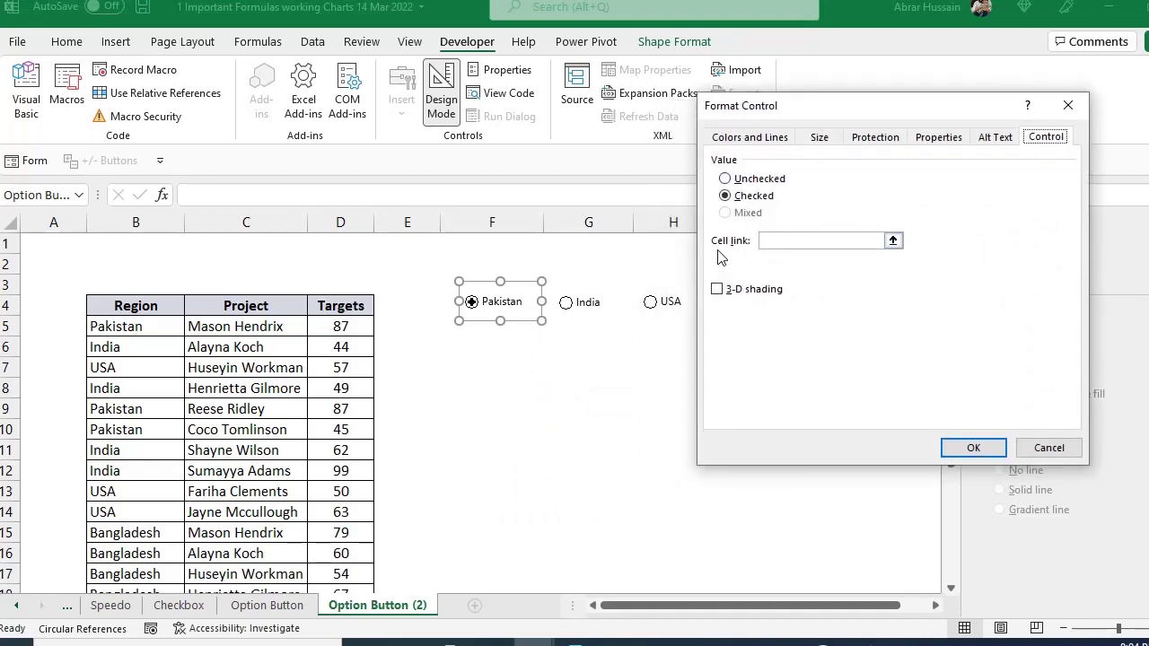
left_click(803, 240)
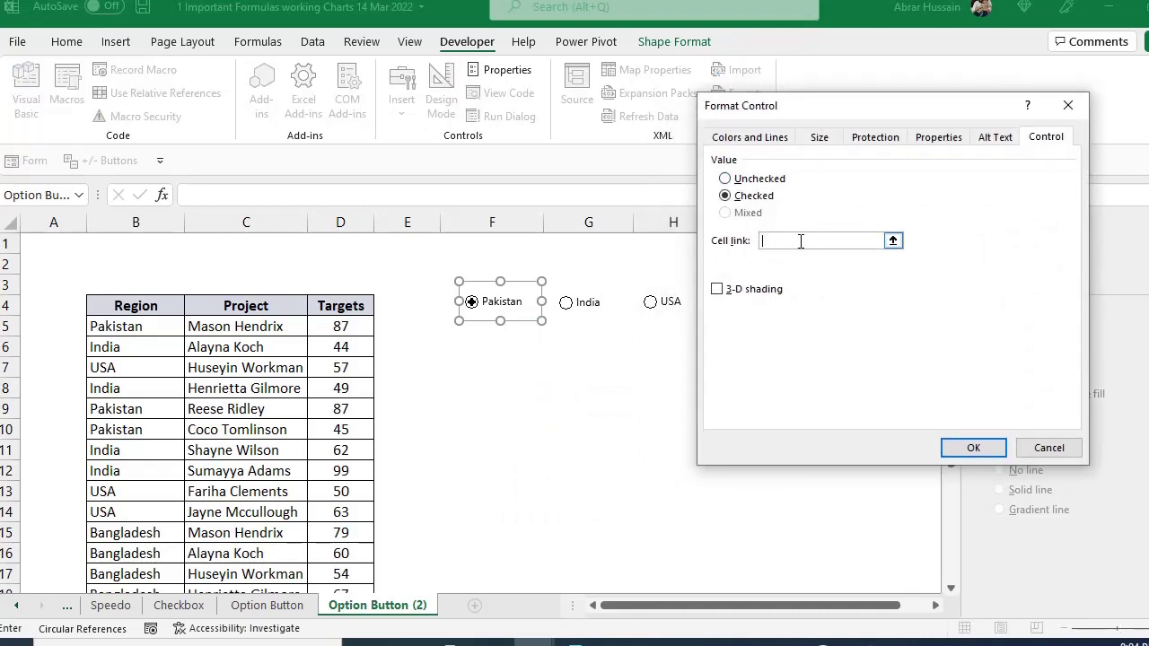
left_click(482, 260)
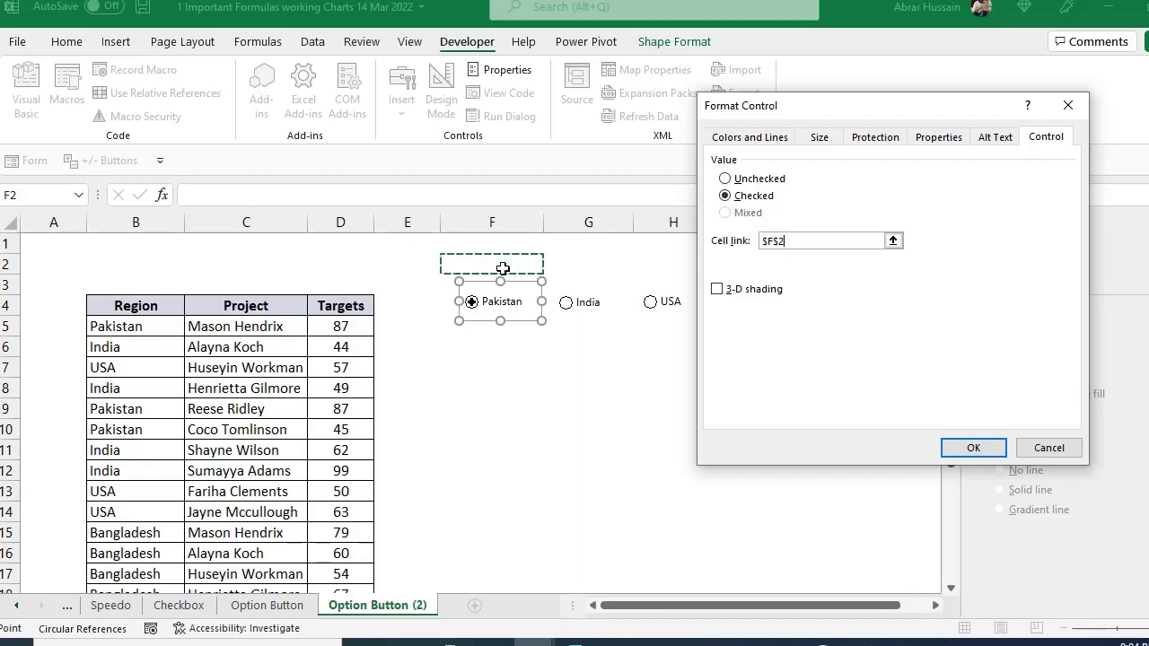
left_click(973, 447)
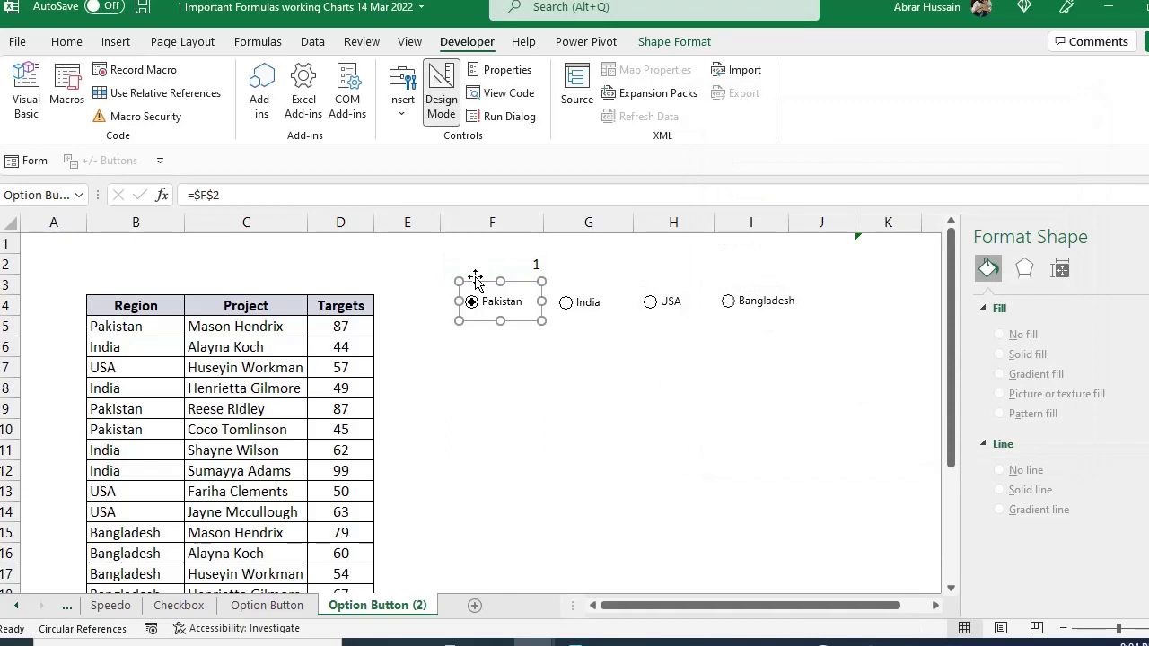
Test the India, USA and Bangladesh option buttons in turn and check the number in linked cell F2
left_click(522, 262)
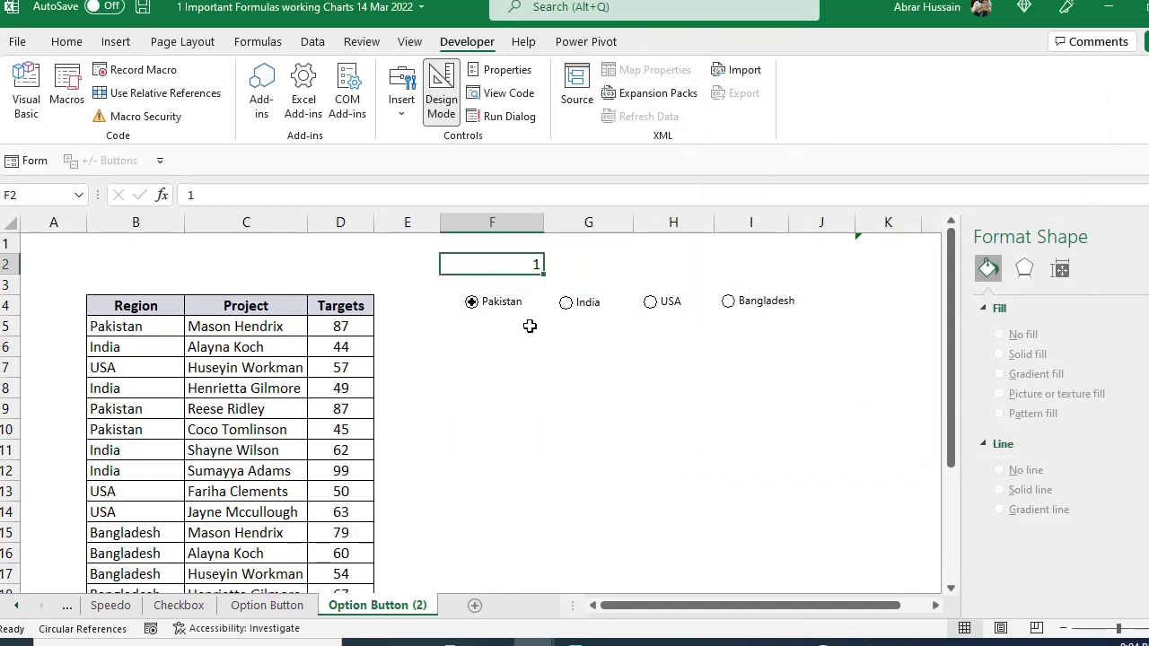
left_click(575, 310)
left_click(652, 305)
left_click(728, 305)
left_click(484, 328)
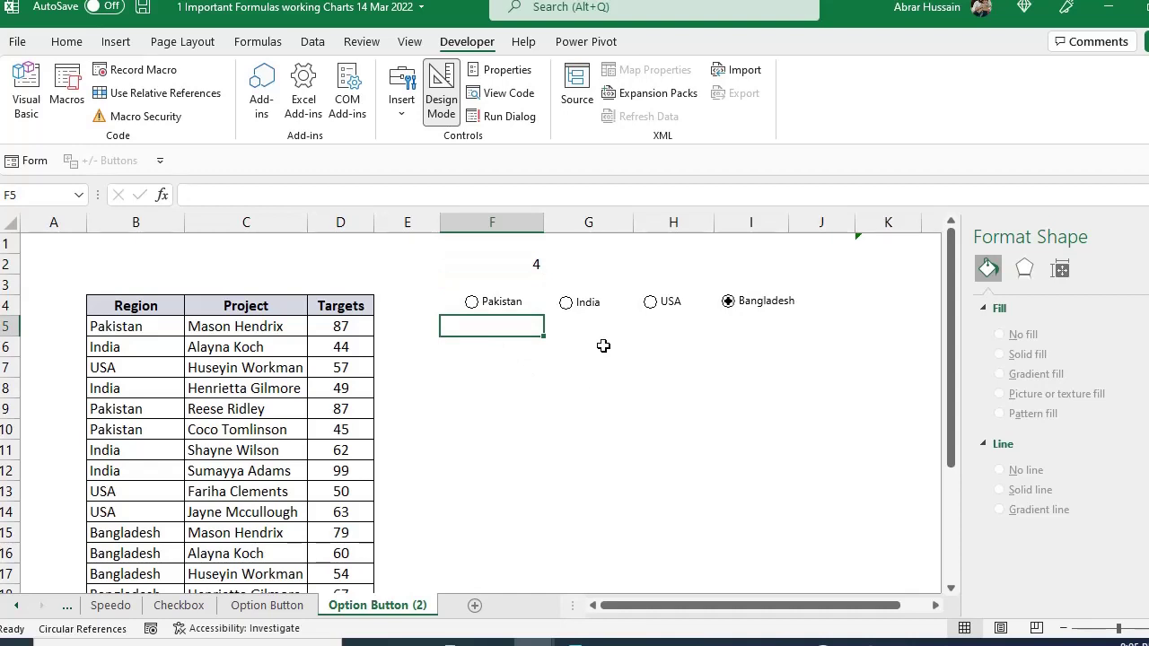
left_click_drag(212, 326, 325, 516)
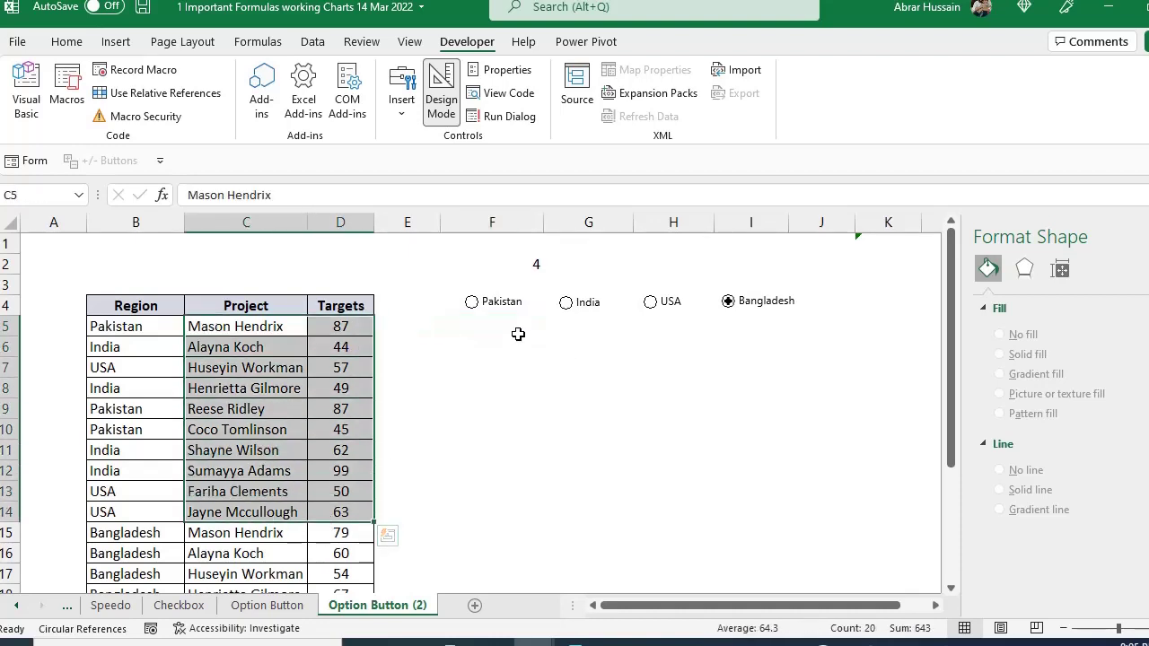
left_click(515, 329)
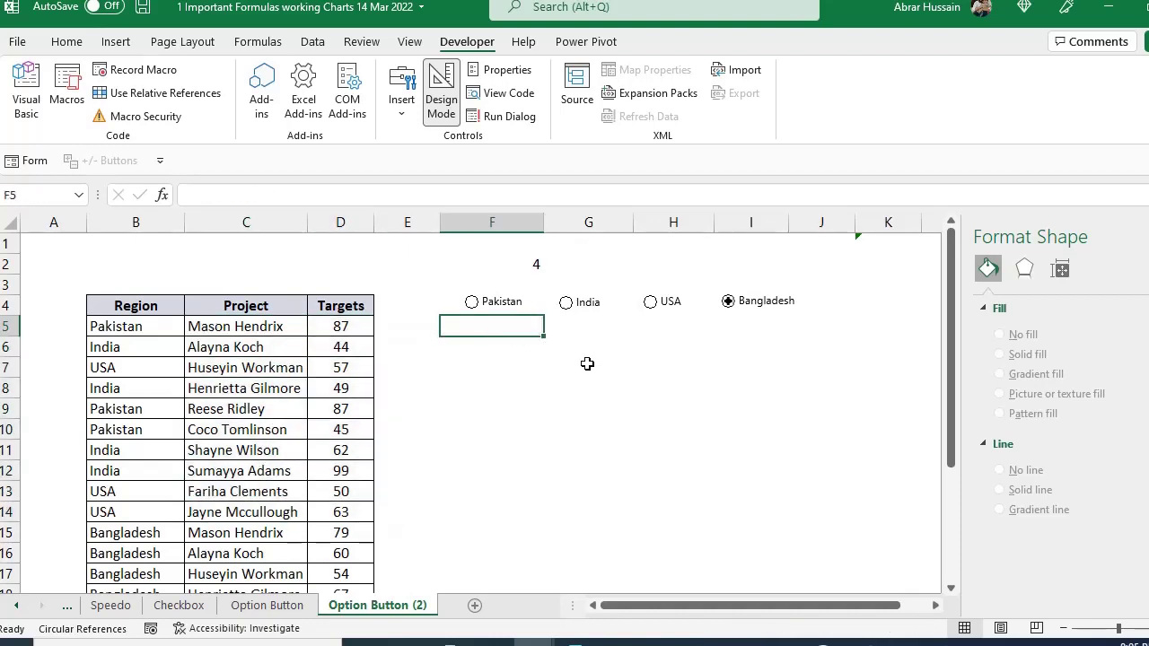
type("=")
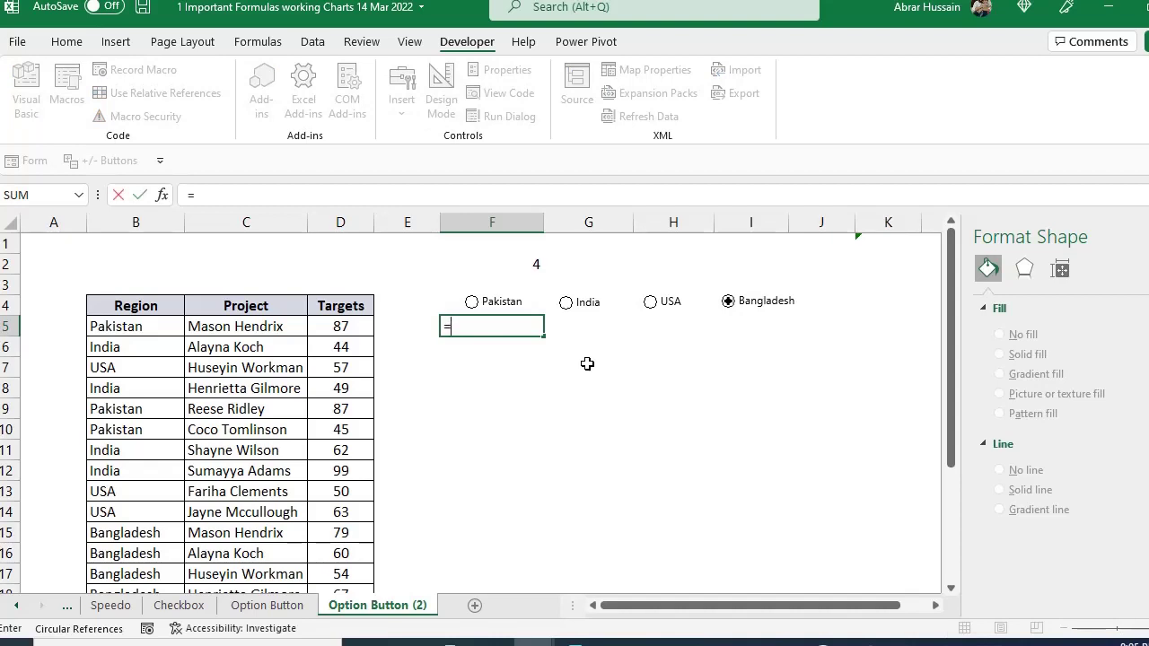
type("Filt")
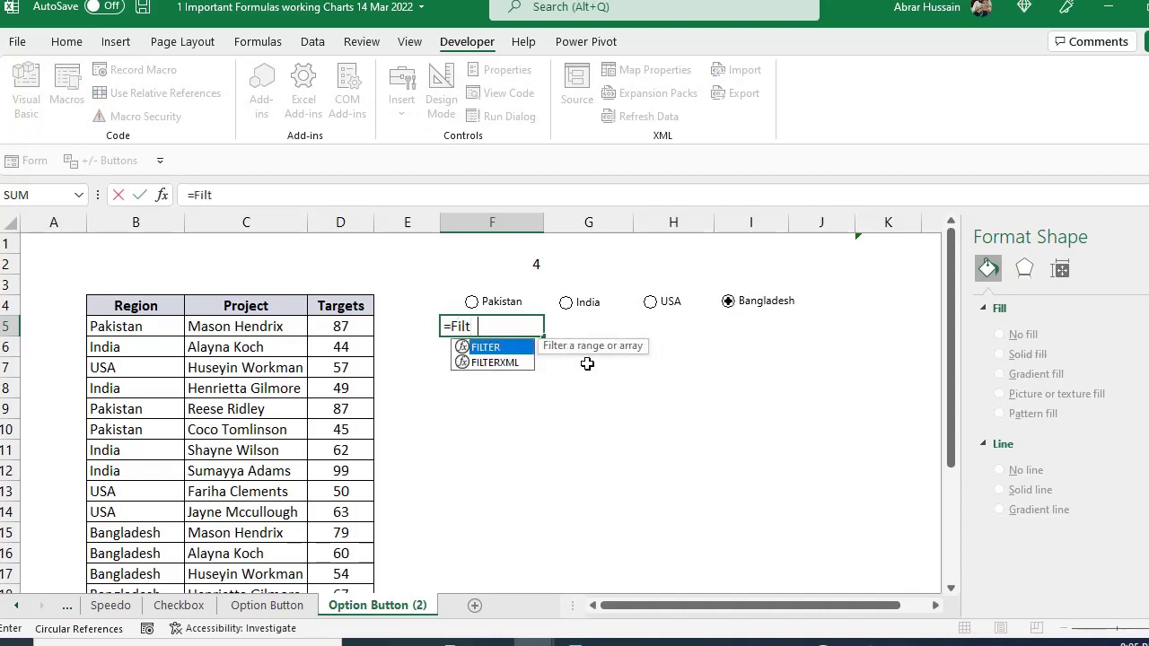
type("er(")
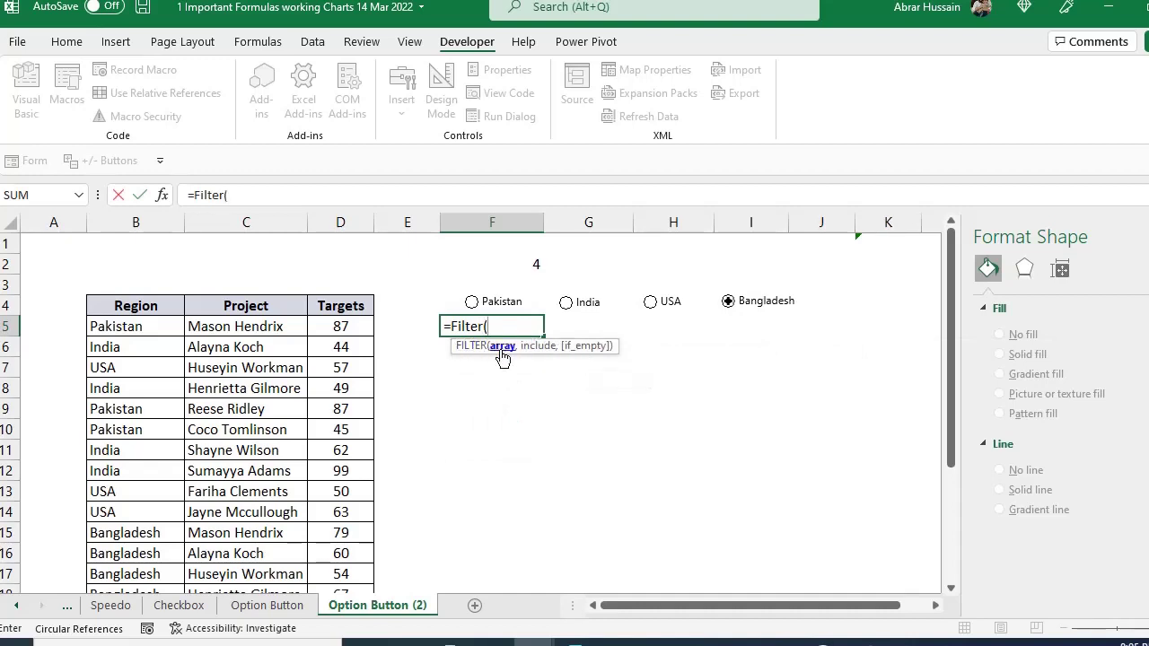
Copy the Project and Targets headers from C4:D4 into cells F5:G5
left_click_drag(259, 335, 325, 305)
key("Escape")
key("ctrl+c")
left_click_drag(492, 326, 610, 329)
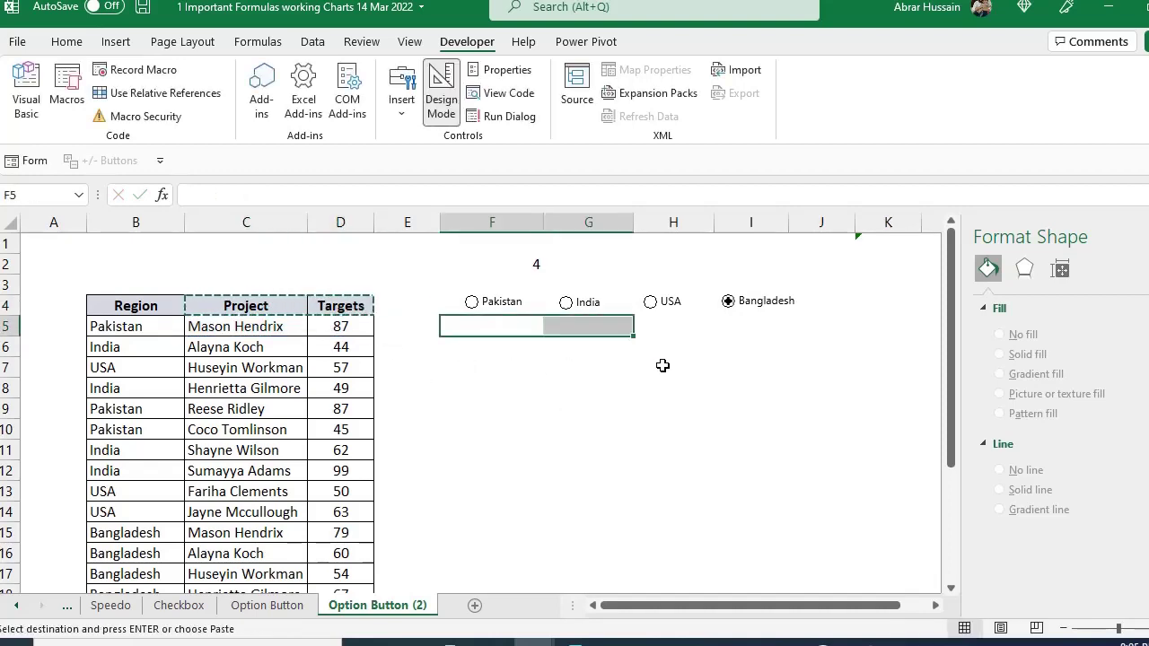
key("ctrl+v")
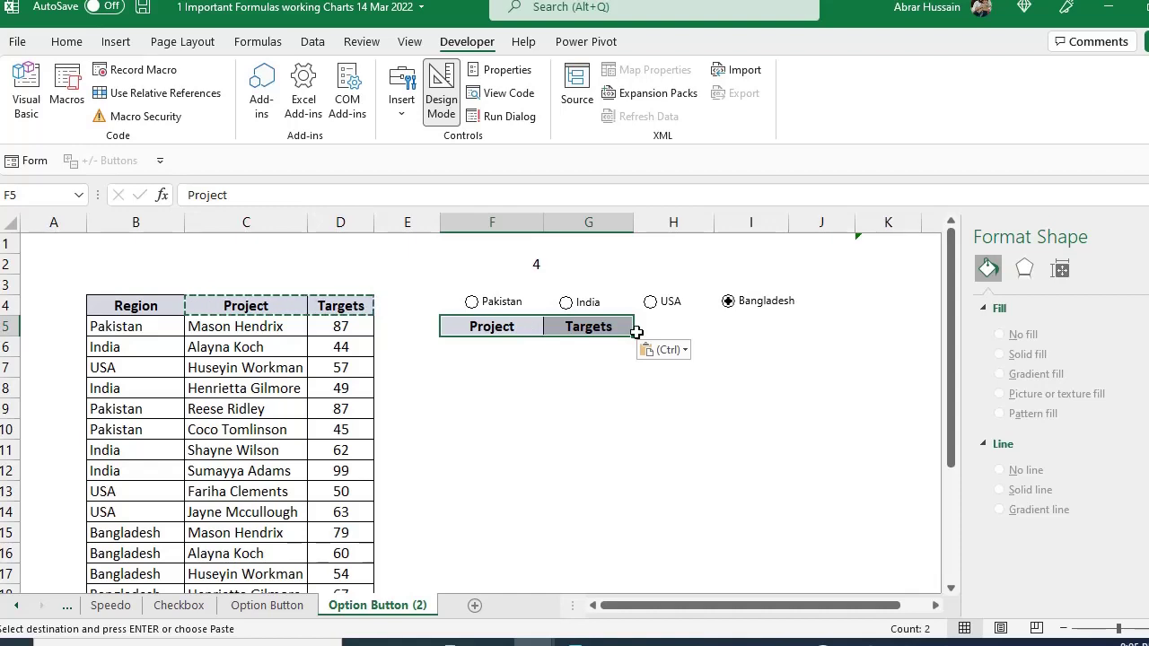
Begin a FILTER formula in cell F6 with C5:D18 as the array
left_click(505, 351)
type("=Filter(")
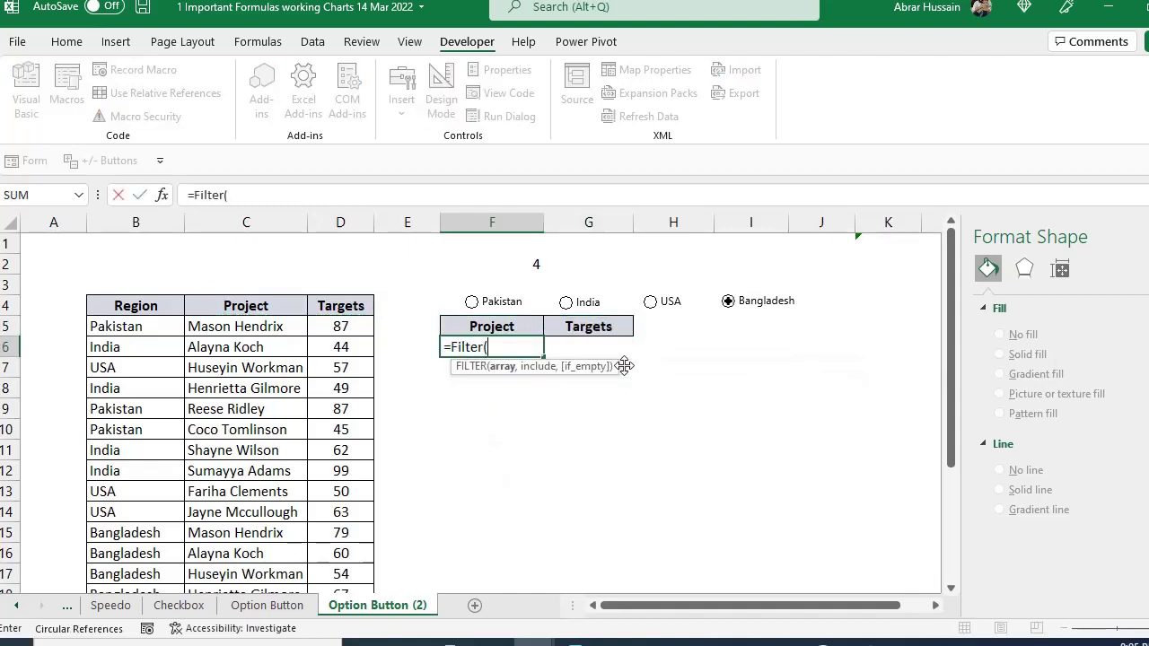
left_click_drag(229, 332, 334, 329)
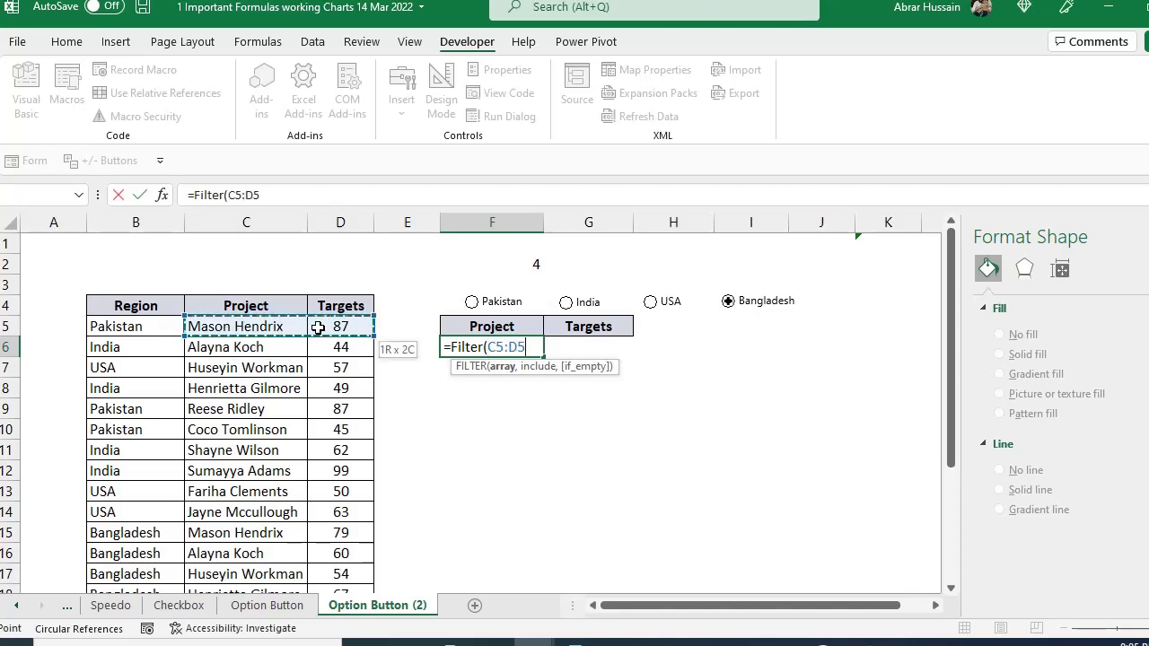
scroll(331, 386, "down", 3)
left_click_drag(339, 410, 340, 411)
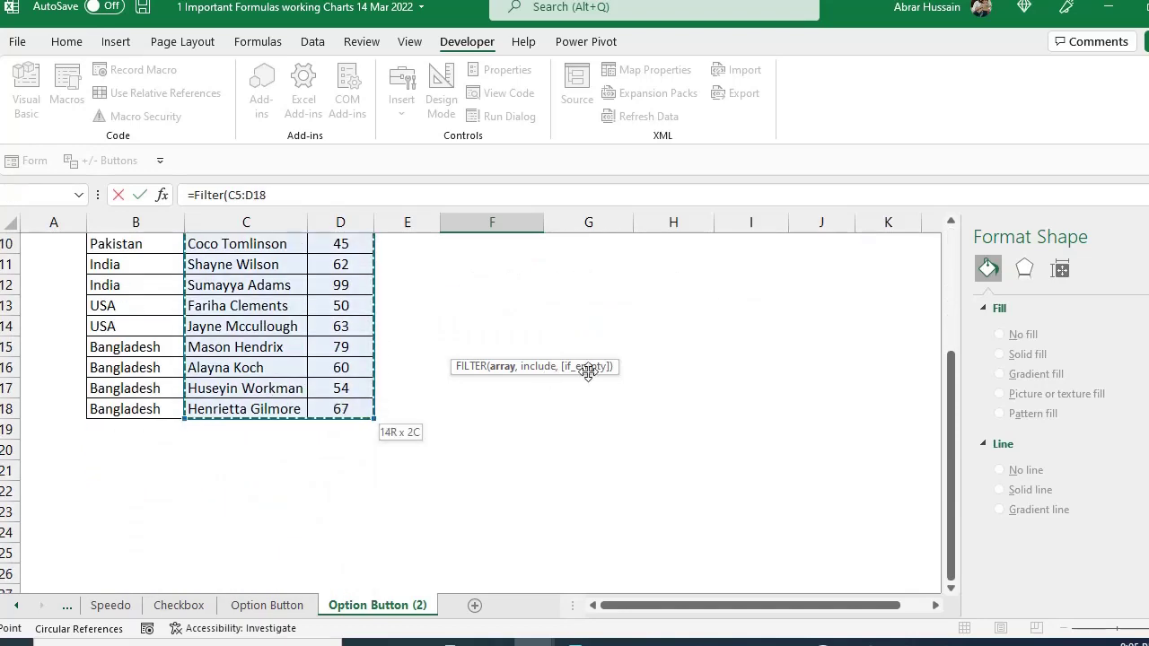
scroll(682, 346, "up", 3)
type(",")
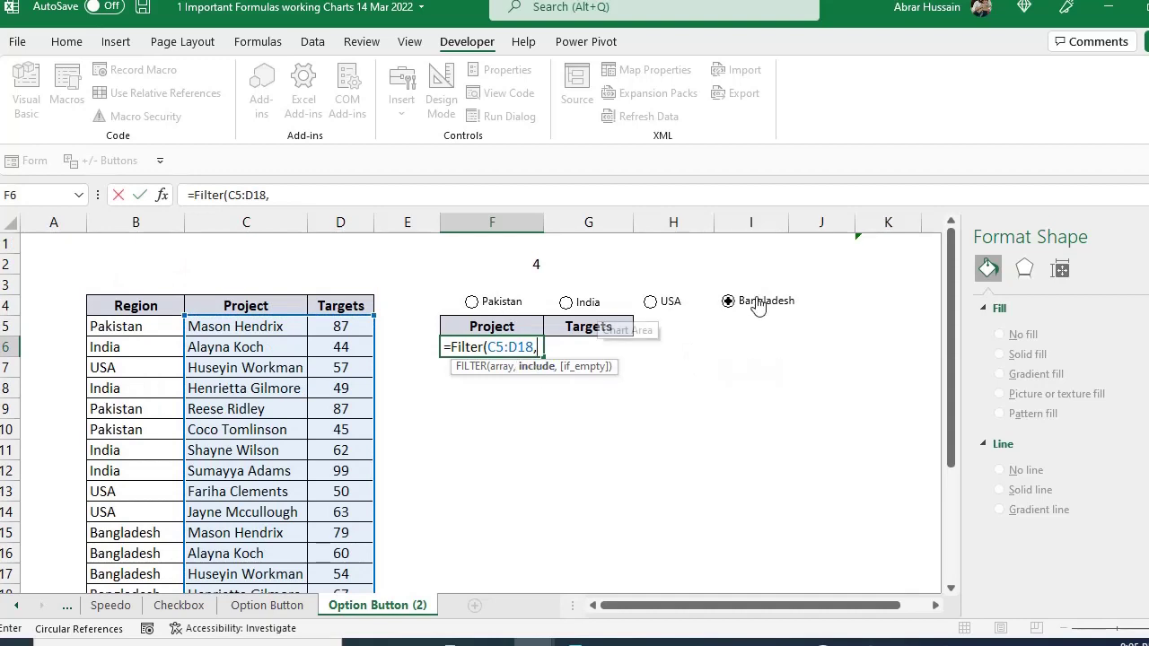
Set the filter's include condition to compare B5:B18 with a SWITCH function evaluating cell F2
left_click_drag(134, 325, 144, 471)
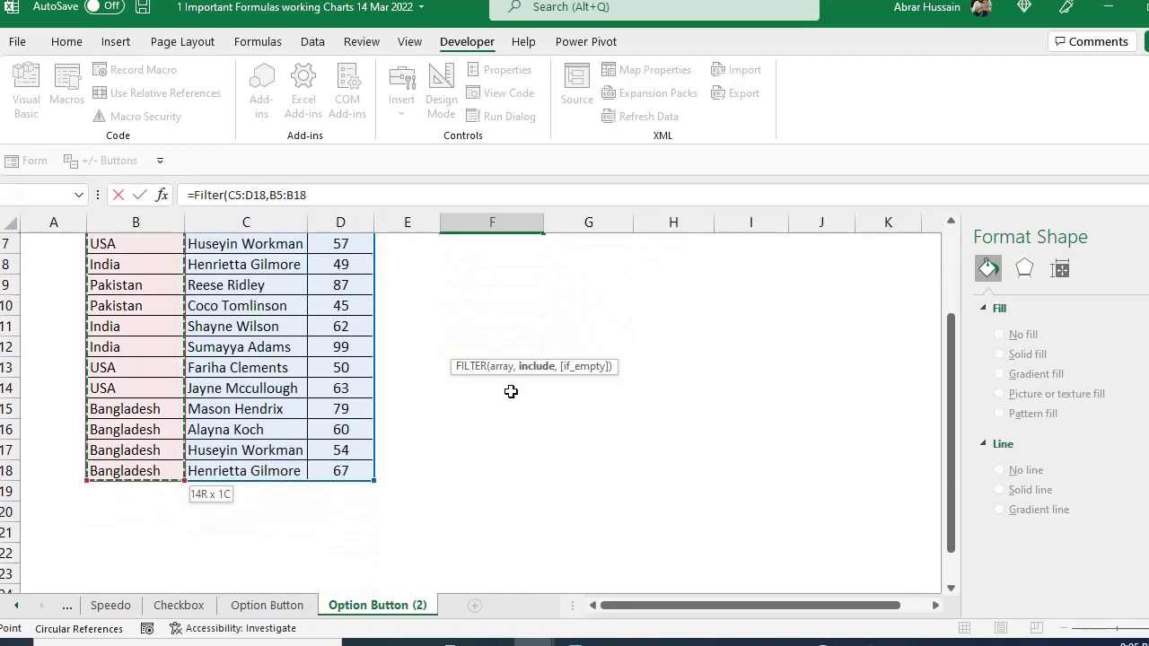
scroll(511, 389, "up", 2)
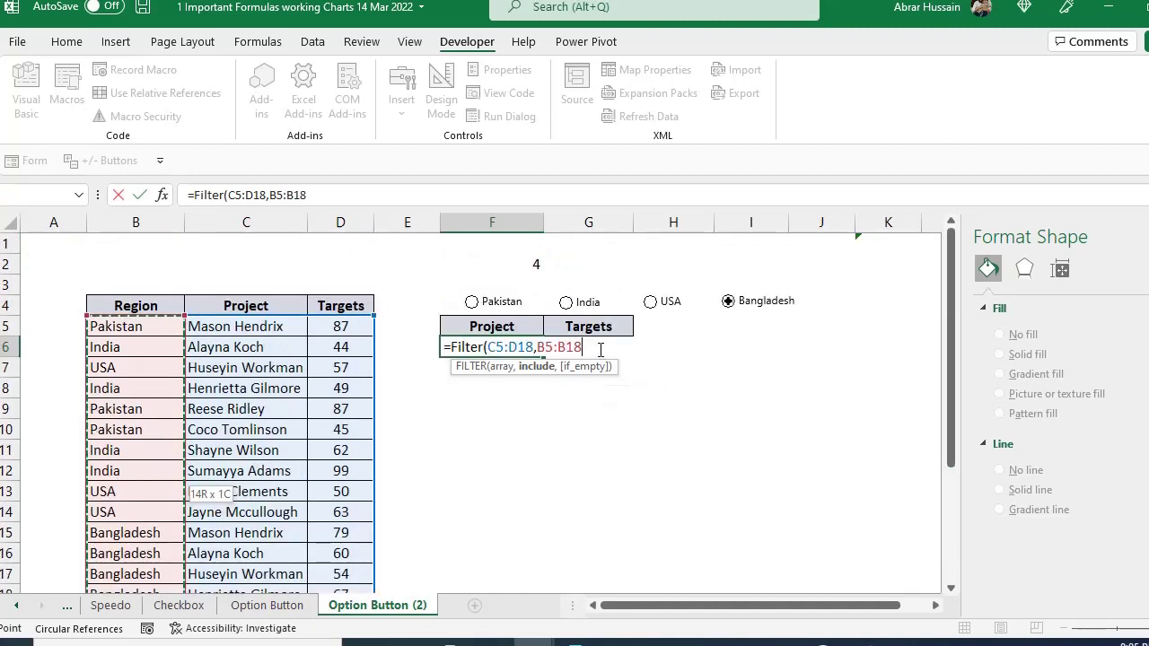
type("=")
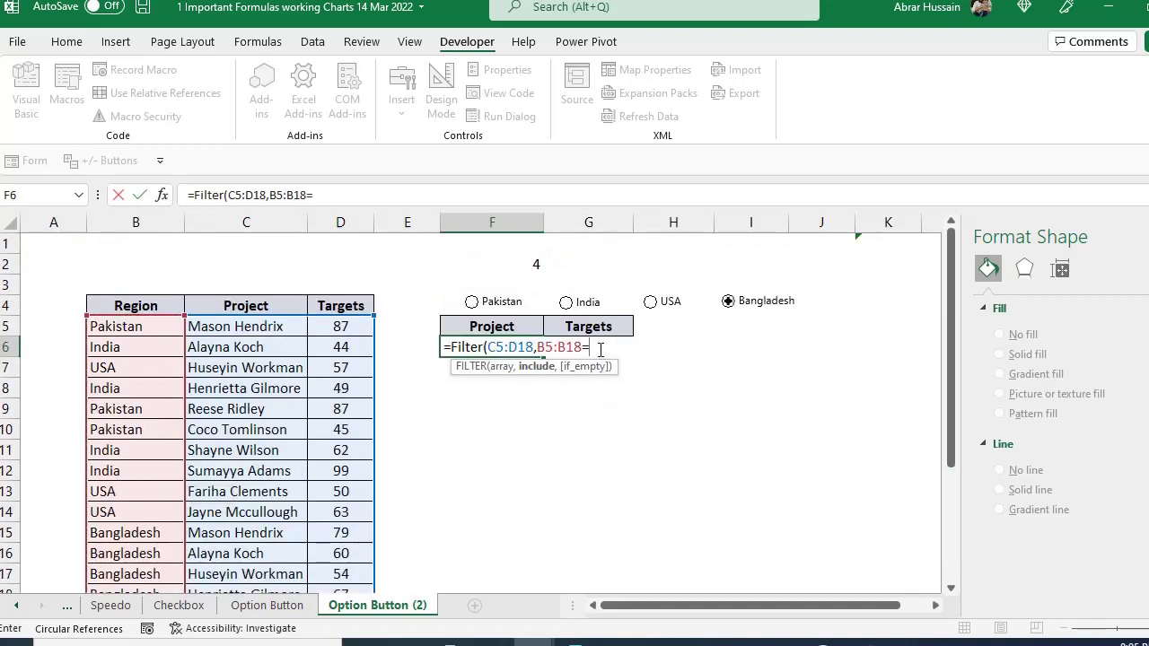
left_click(505, 266)
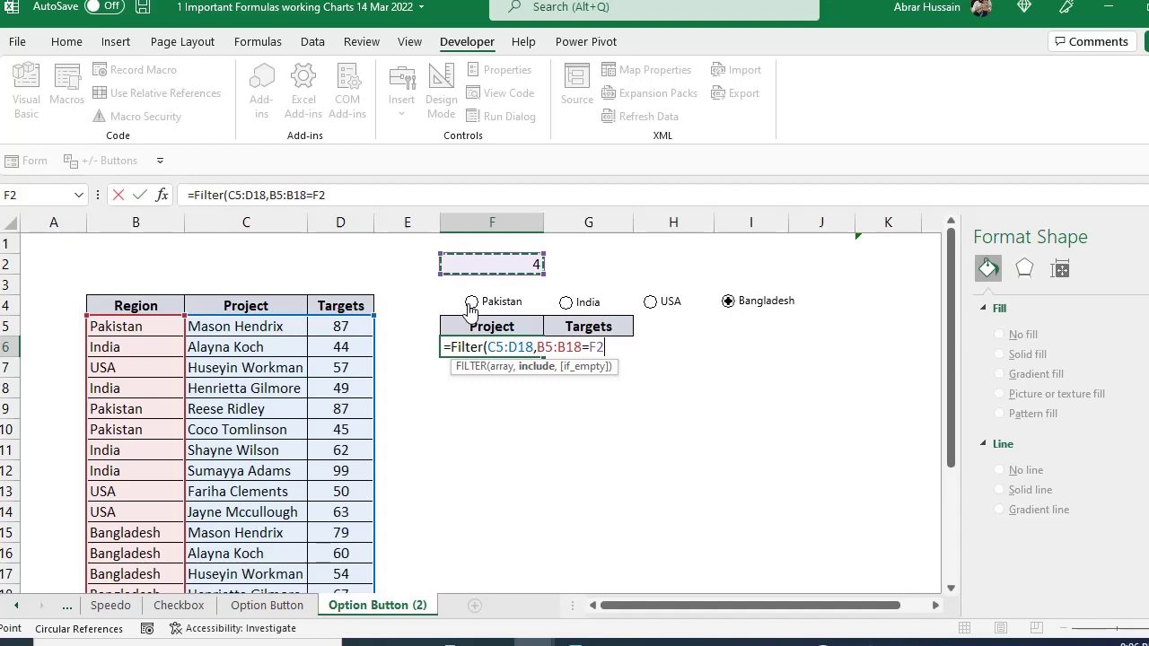
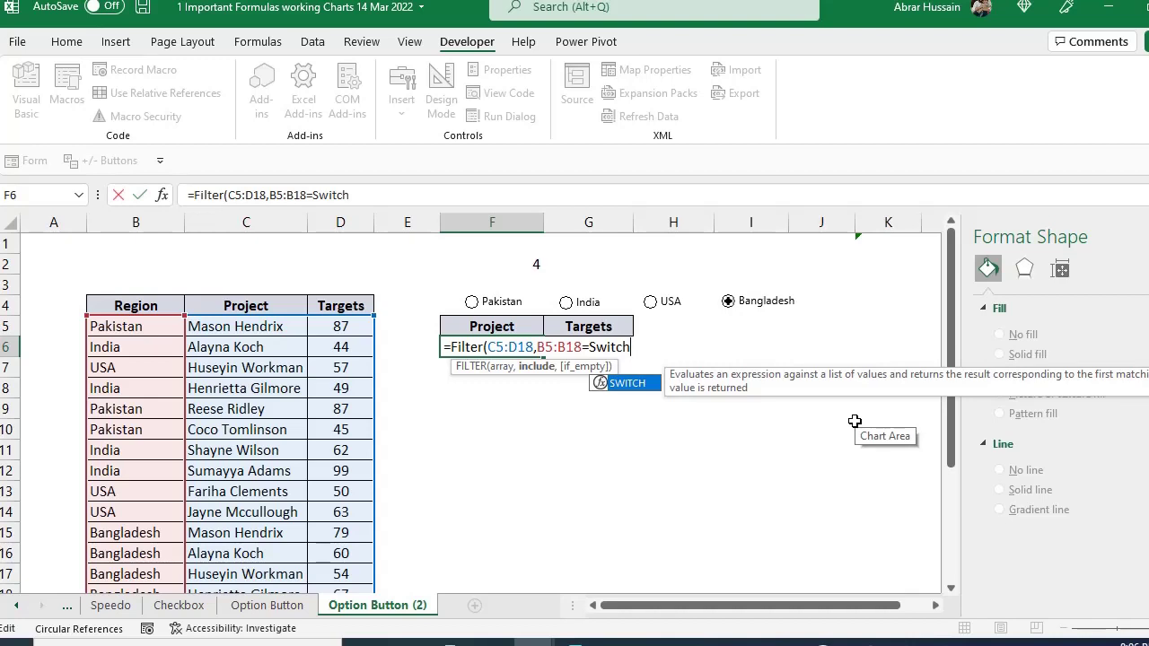
type("(")
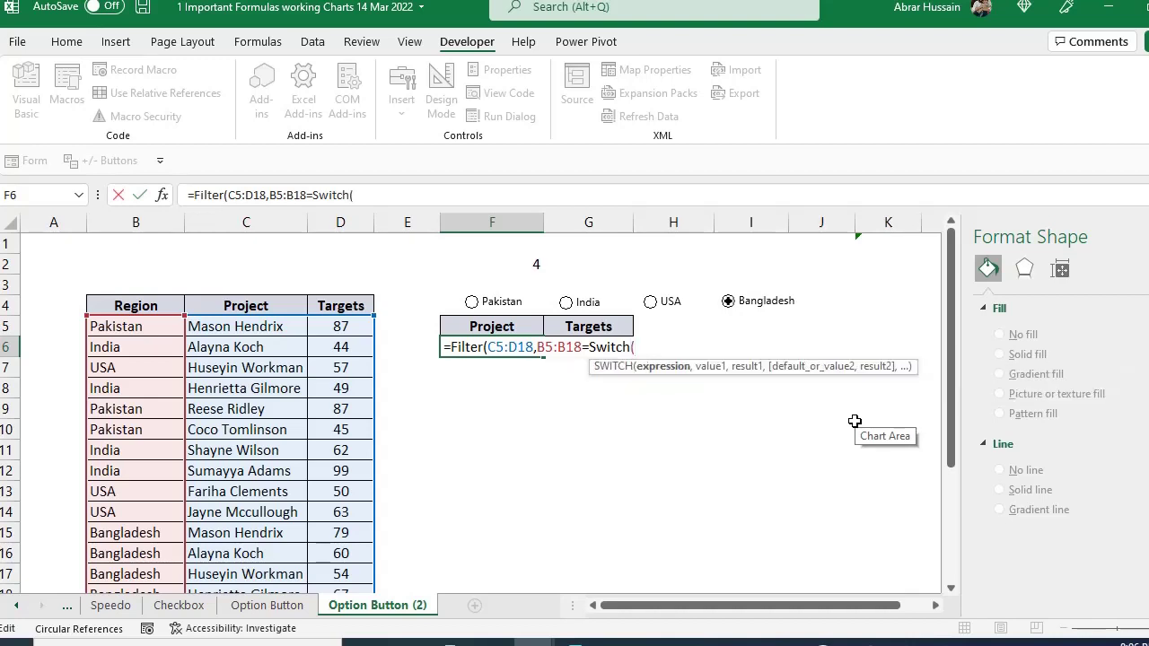
left_click(517, 261)
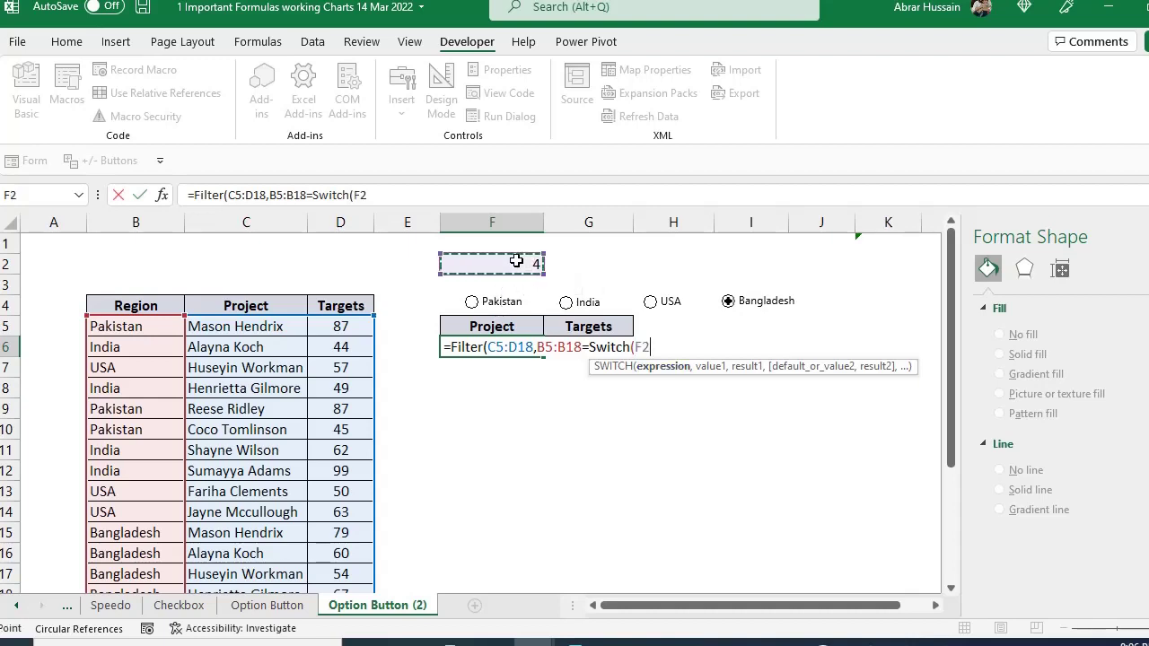
type(",")
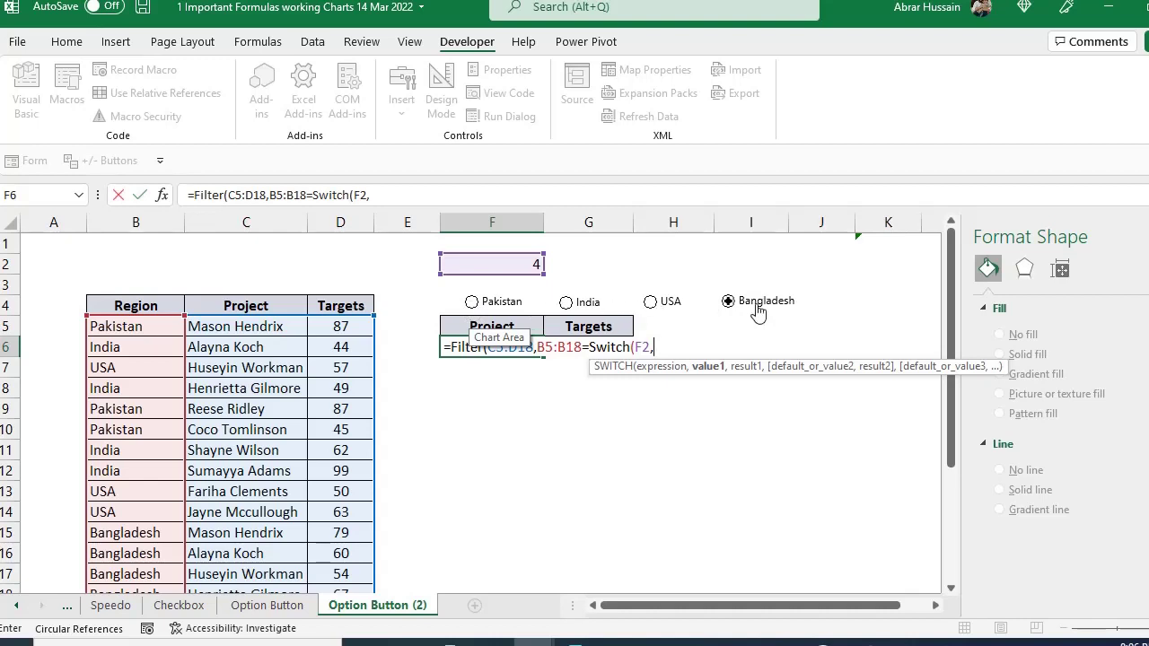
Add SWITCH pairs that return "Pakistan" for value 1 and "India" for value 2
type("1")
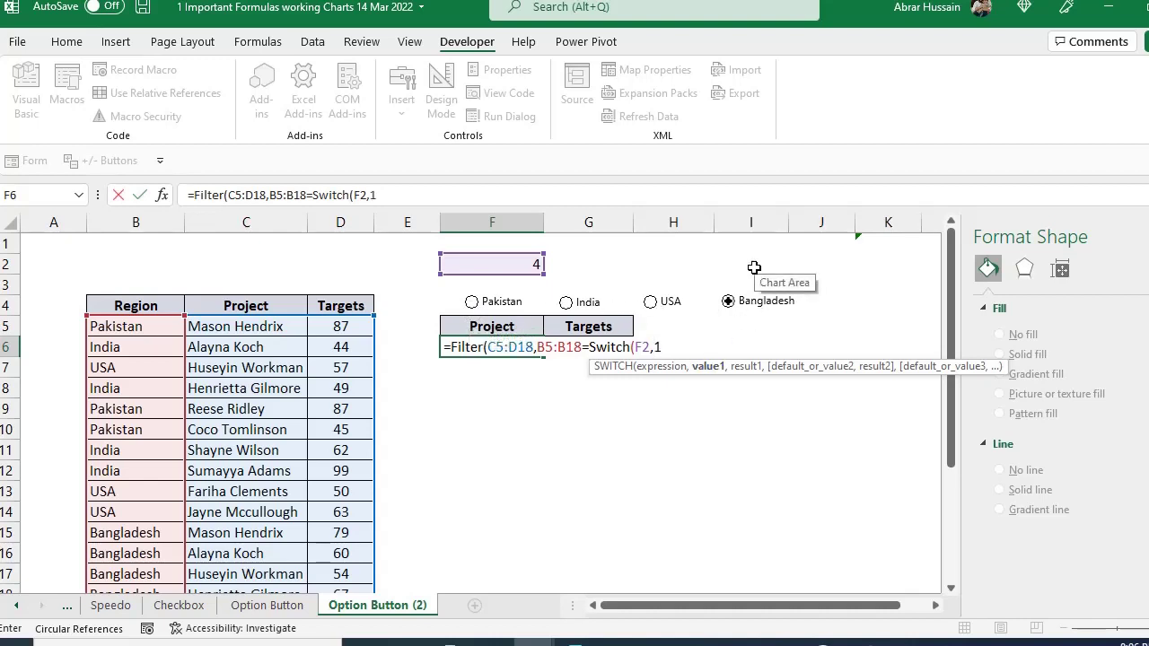
type(",")
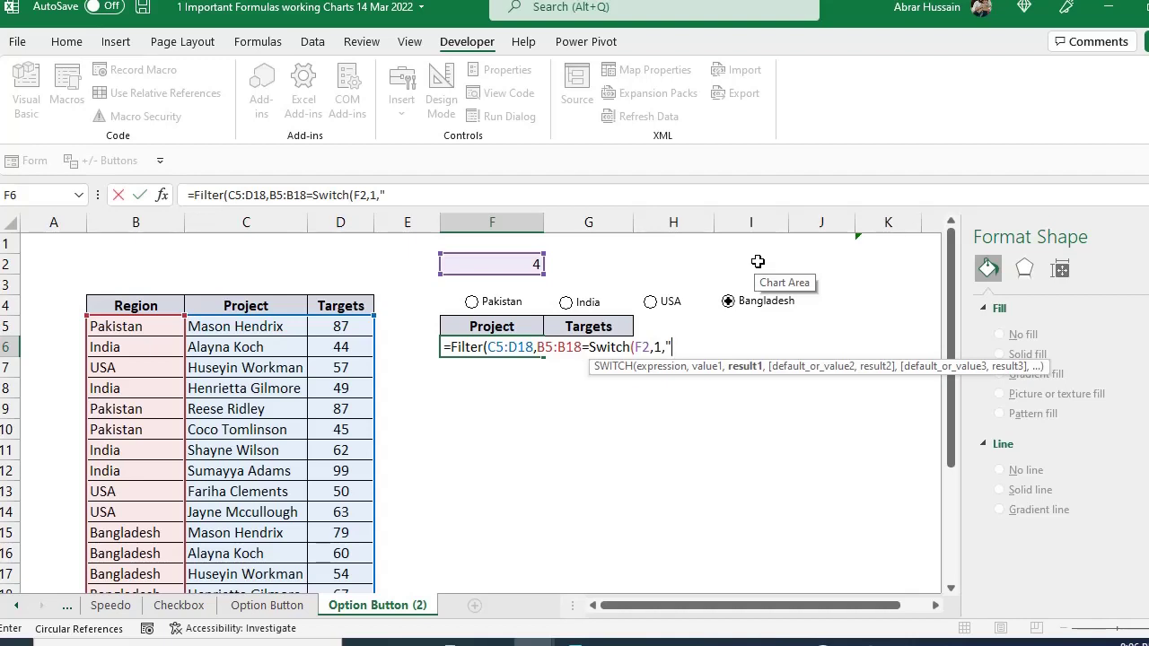
type("Pakistan")
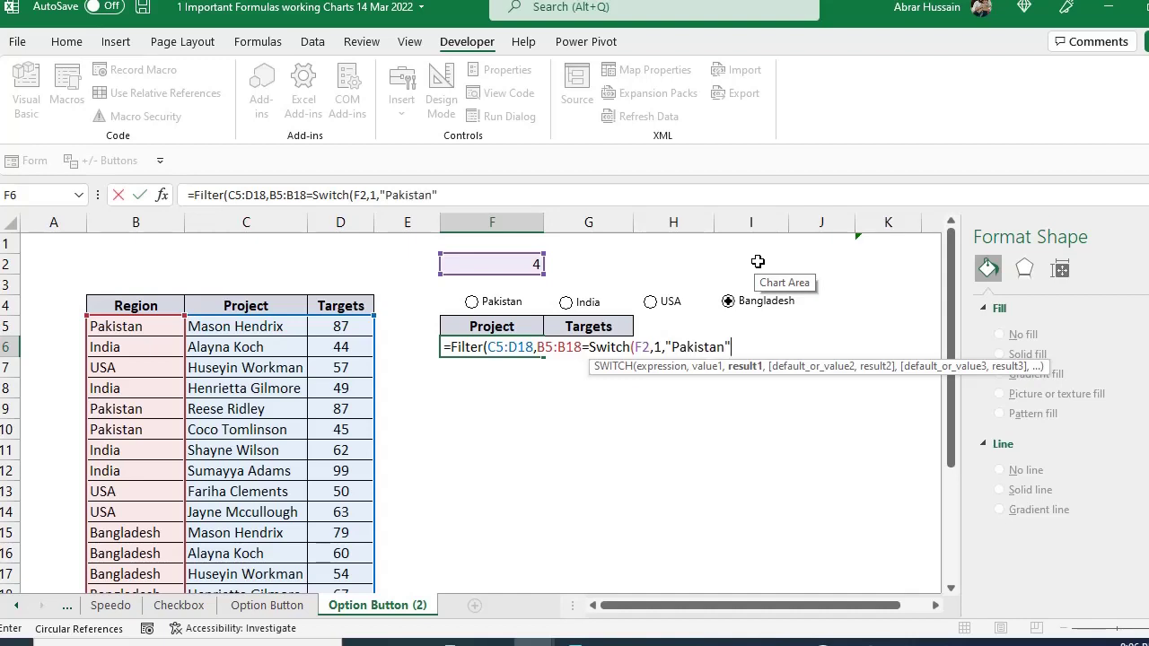
type("\",2")
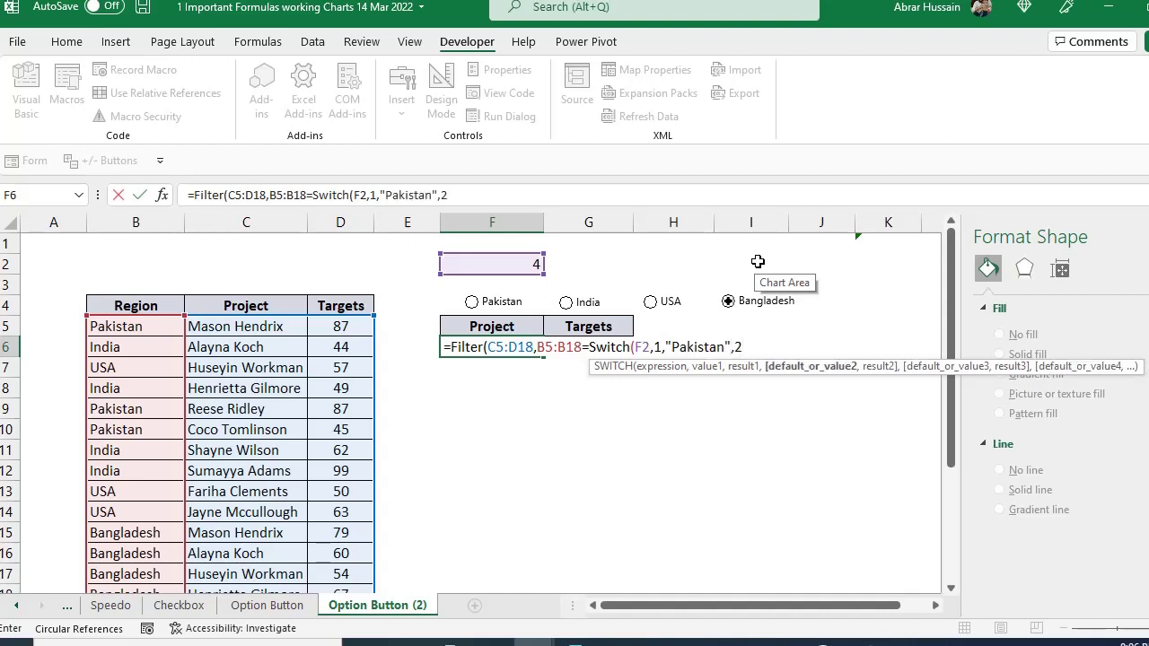
type(",")
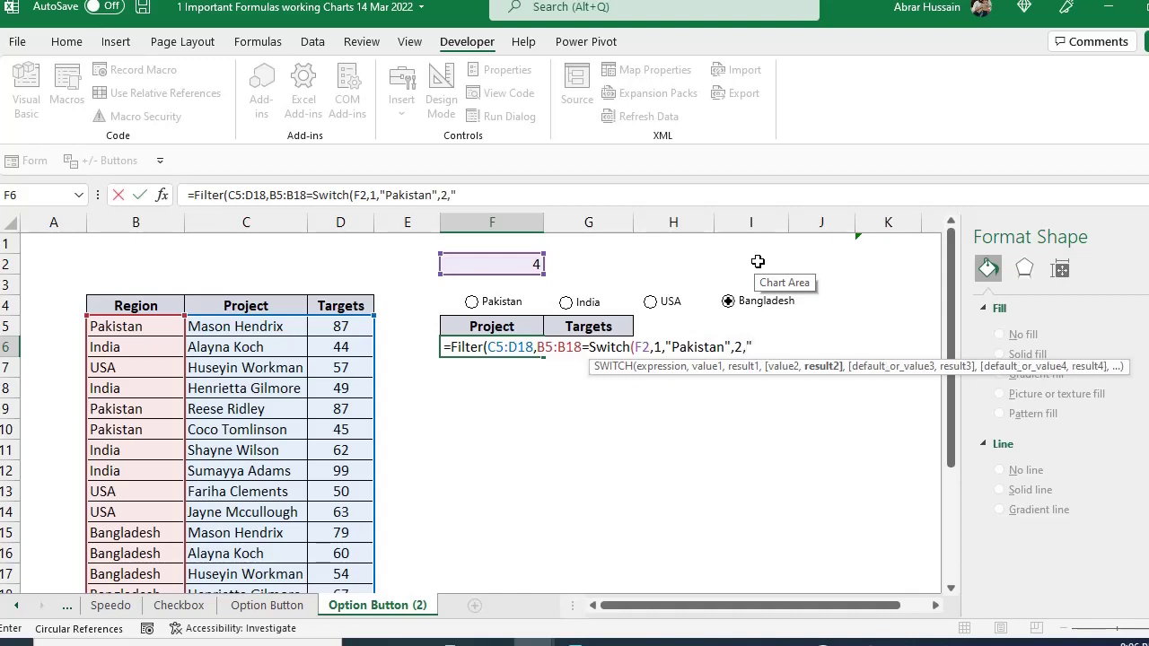
type("\"India\",3")
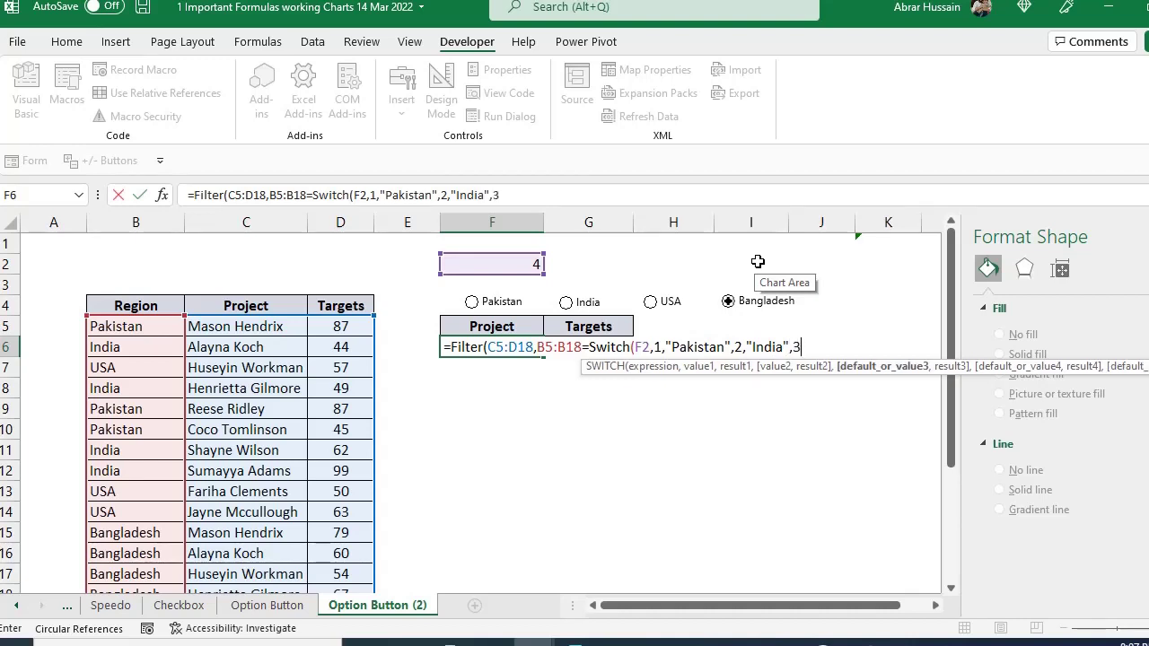
Return "USA" for value 3 and "Bangladesh" for value 4 in the SWITCH, and complete the FILTER formula in F6
type(",\"USA")
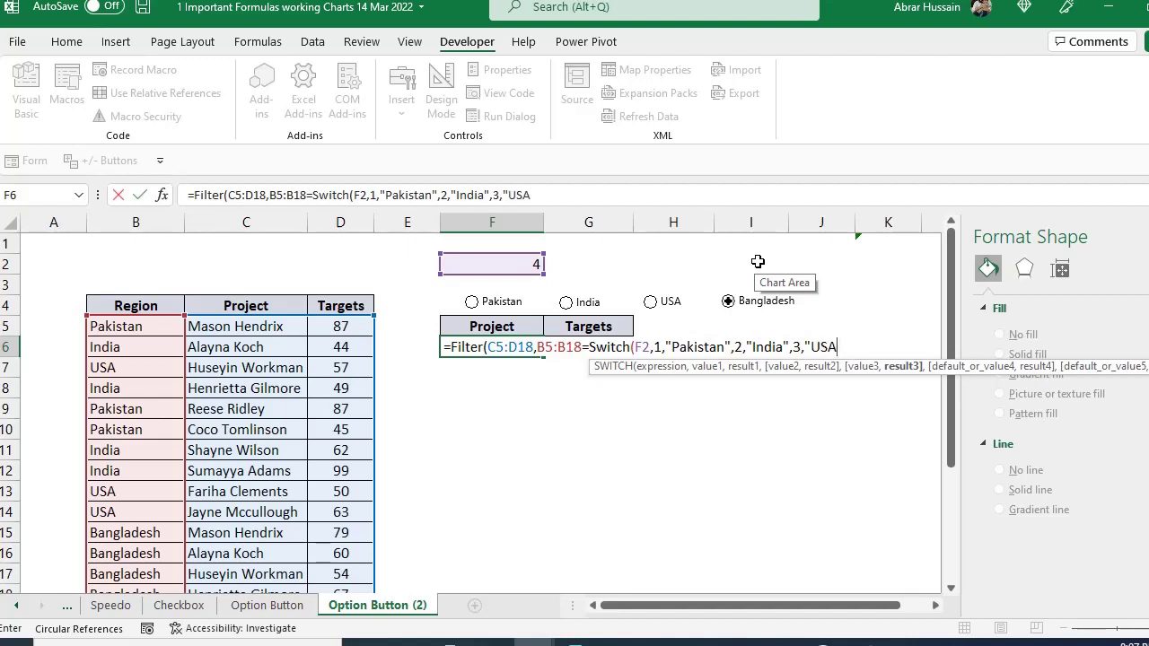
type("\",")
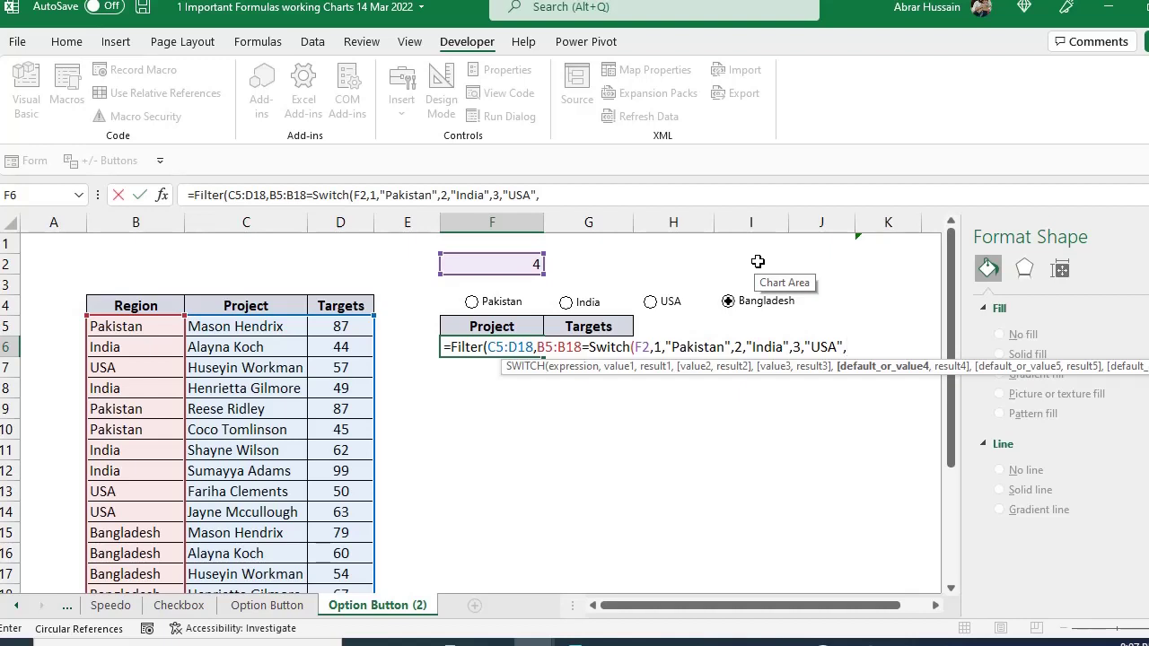
type("4")
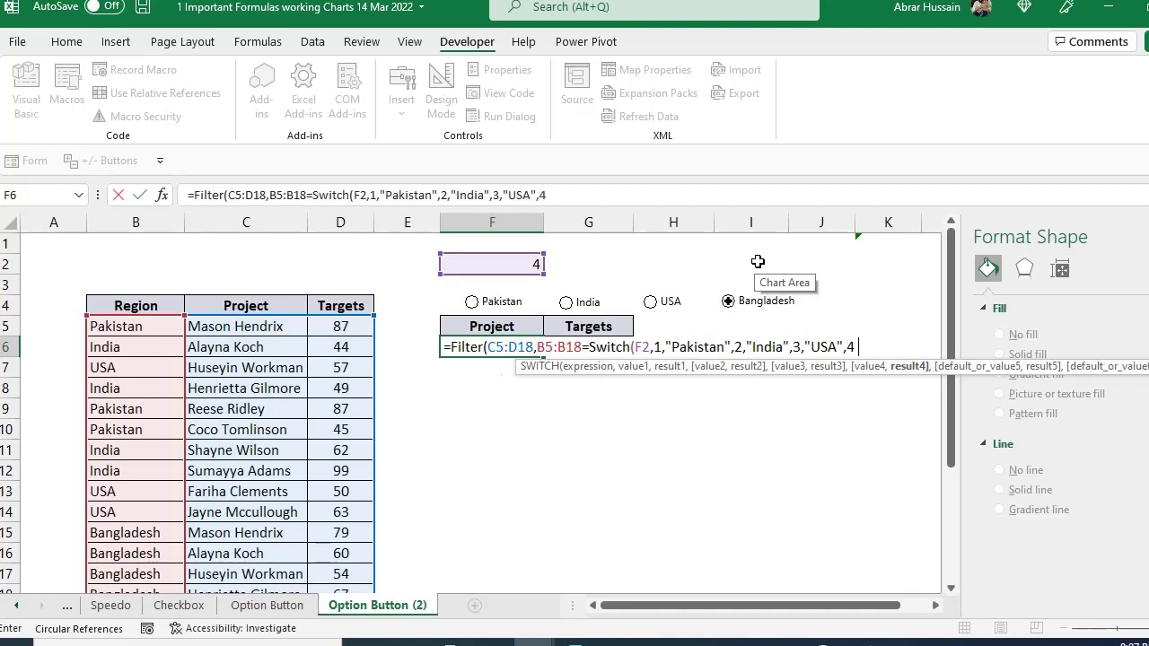
type(",\"Ban")
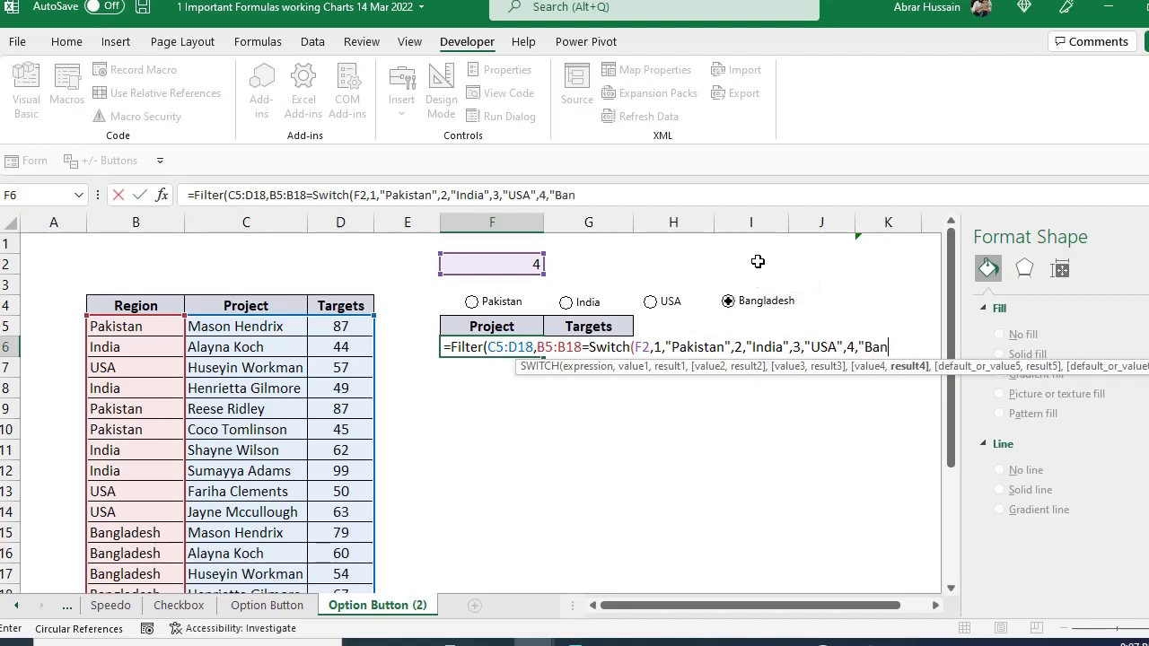
type("gladesh\")")
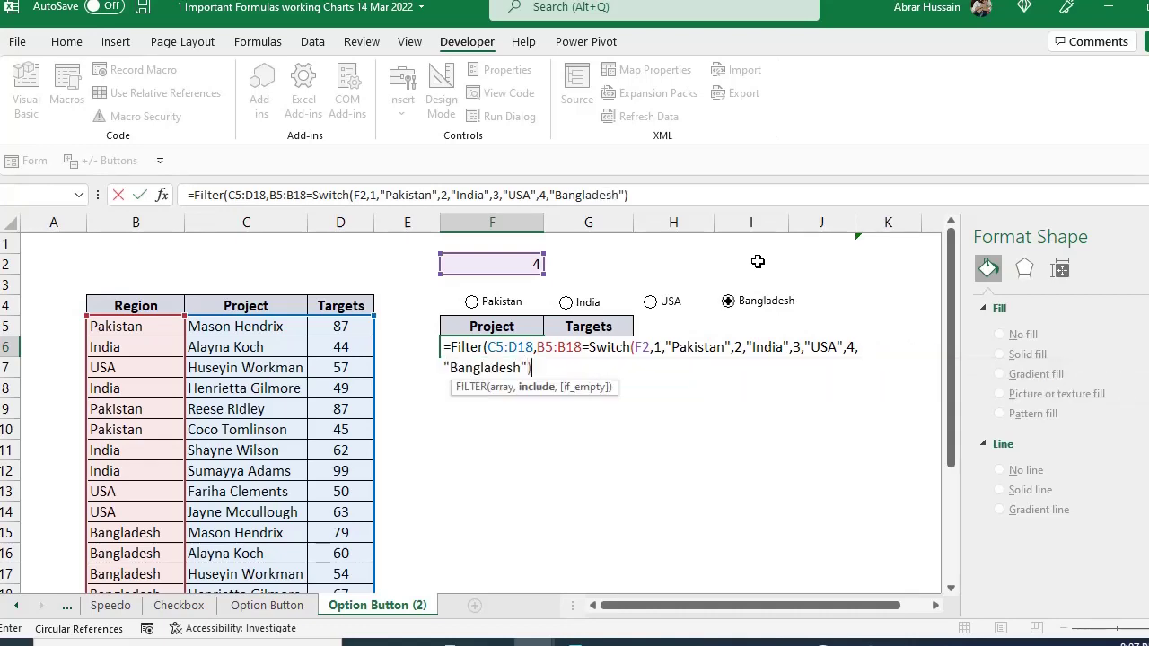
key("Return")
key("Return")
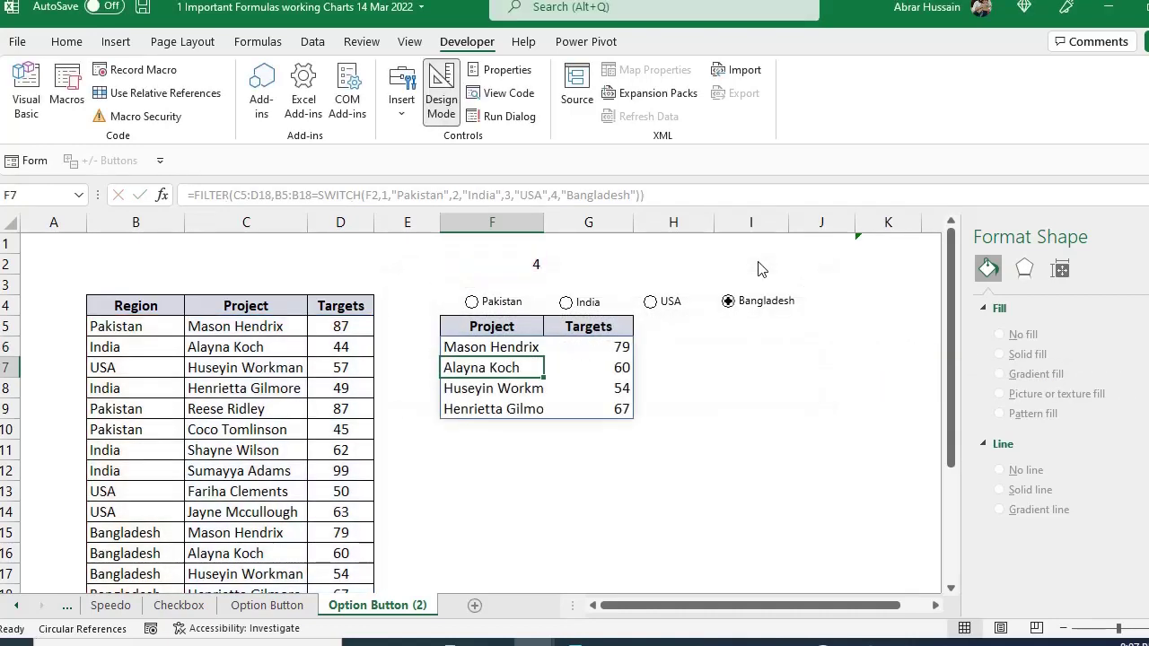
left_click(527, 270)
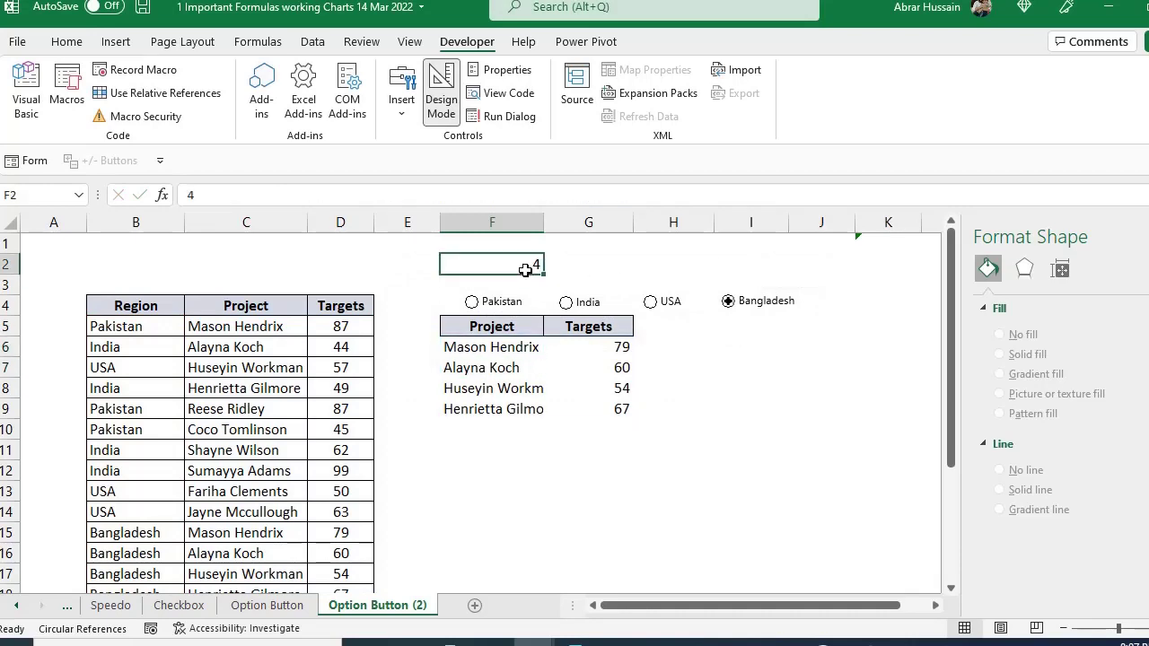
left_click(482, 349)
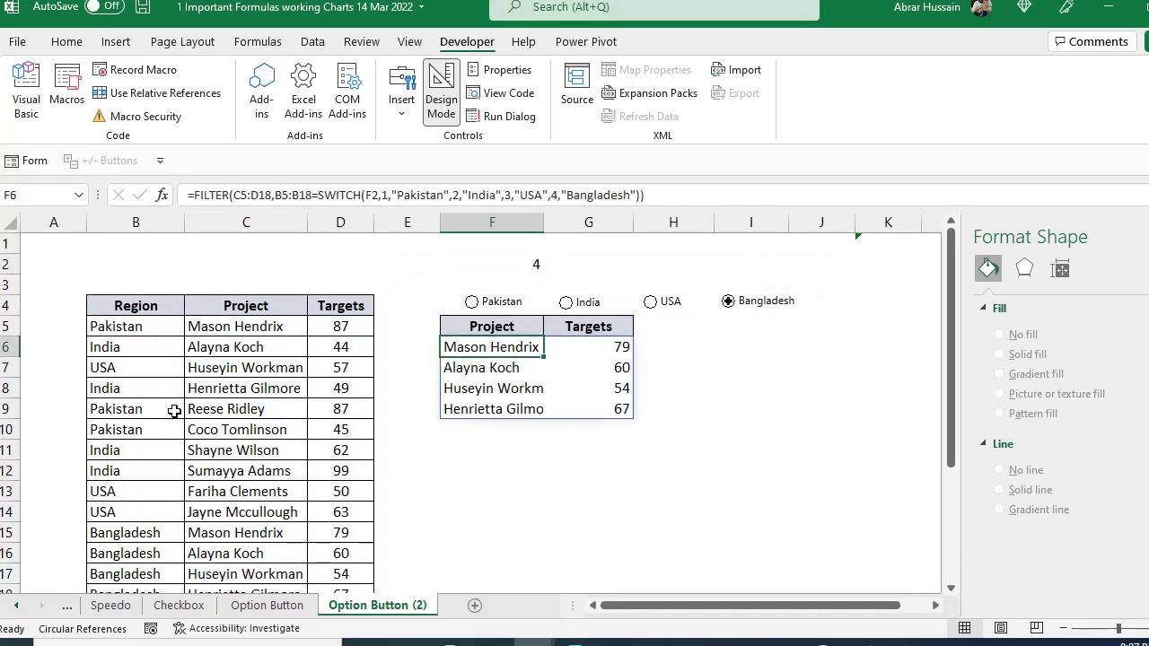
Check the filtered table against the Bangladesh source rows and with the USA, India and Pakistan options selected in turn
scroll(175, 411, "down", 1)
left_click(136, 467)
left_click_drag(239, 472, 237, 538)
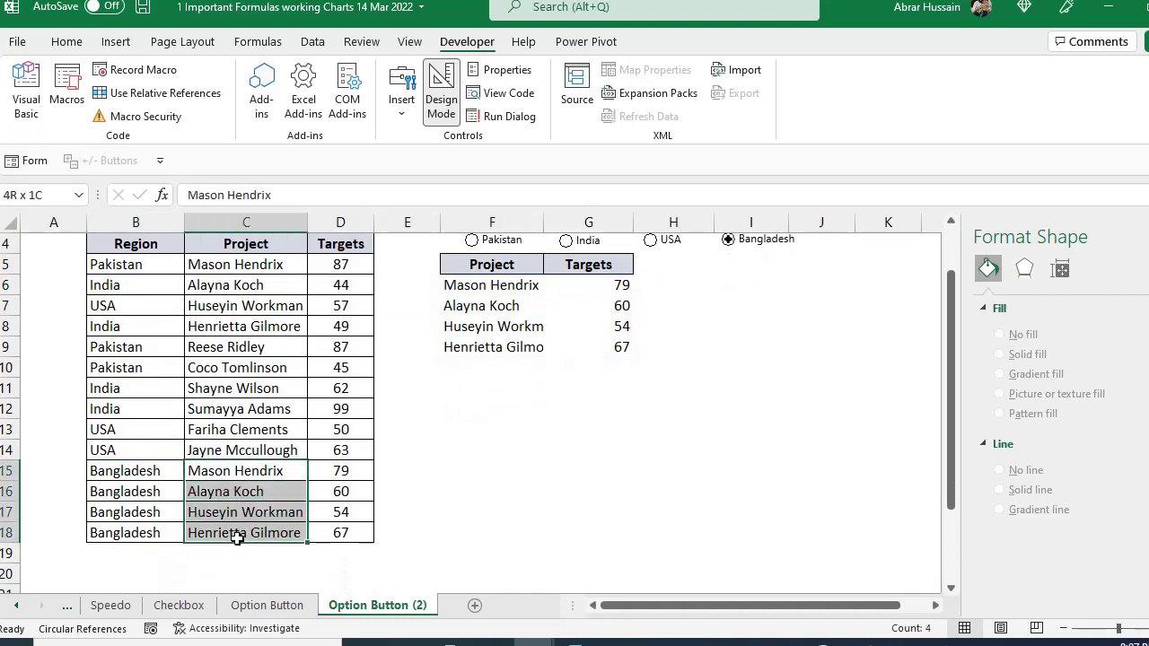
scroll(518, 389, "up", 1)
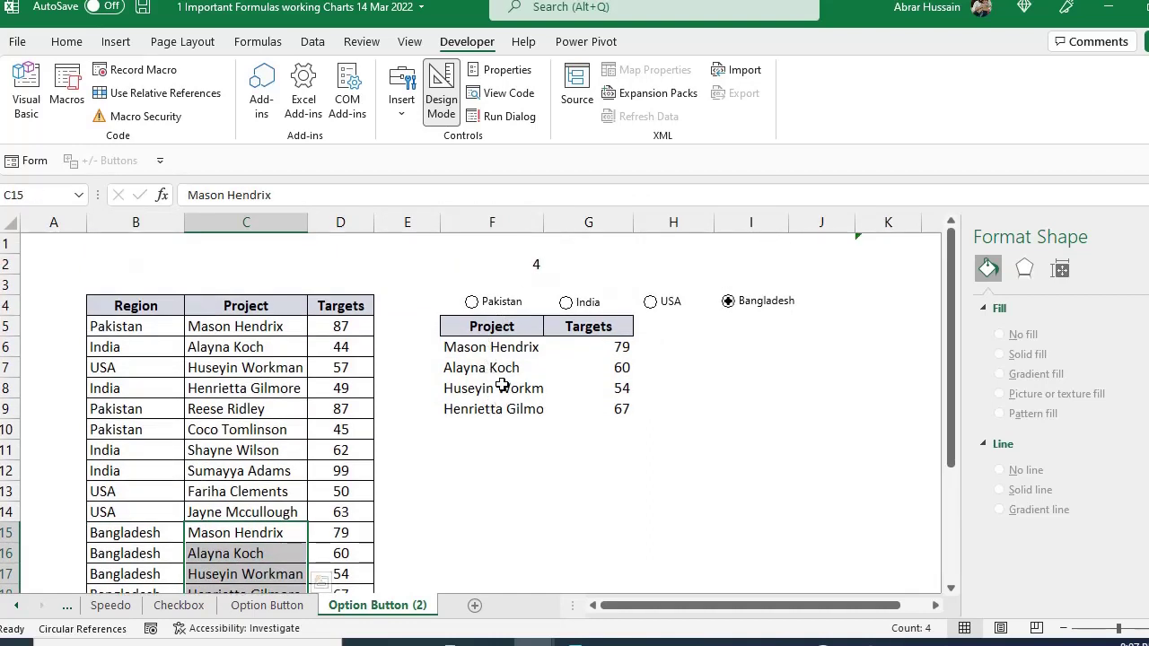
left_click(656, 301)
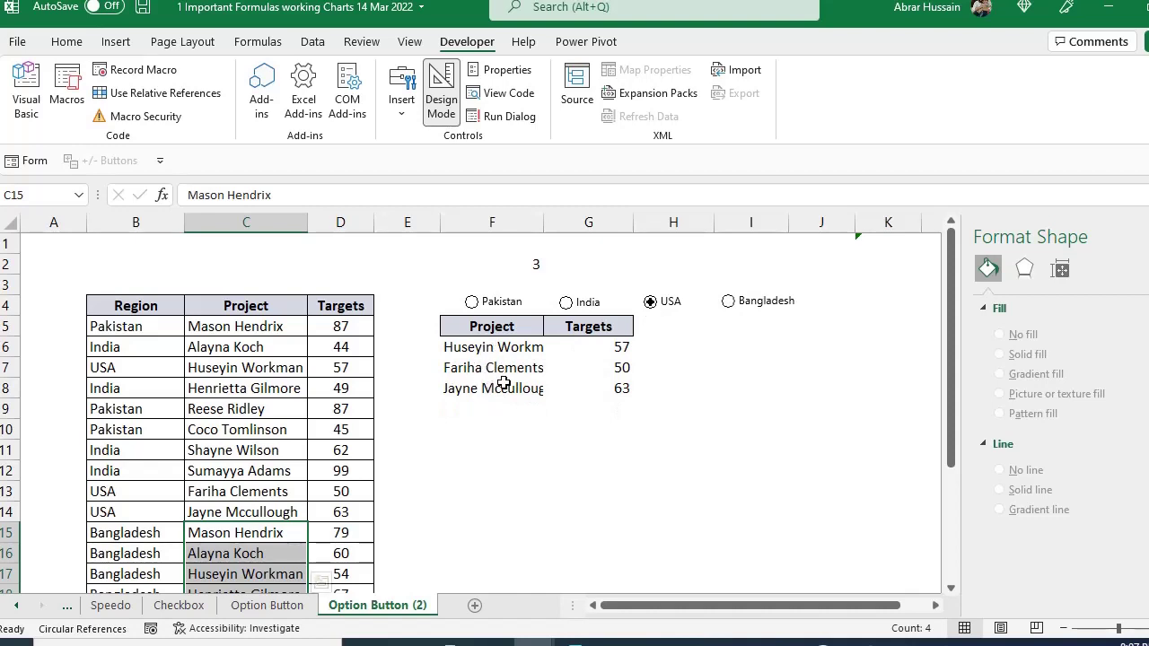
left_click(566, 303)
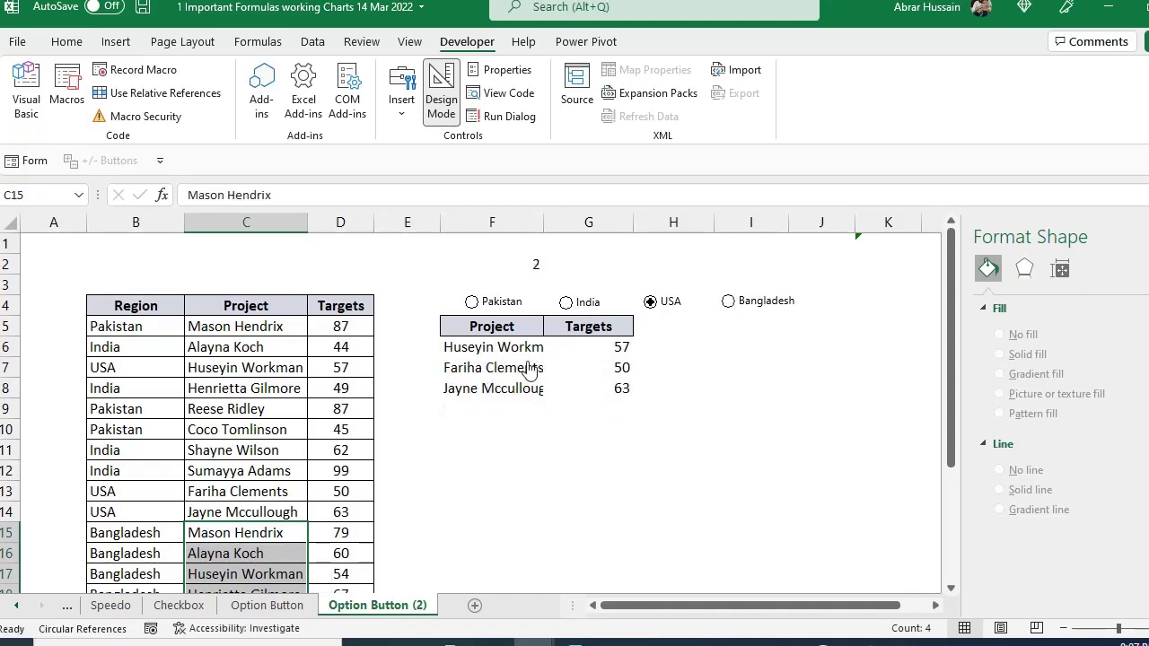
left_click(472, 303)
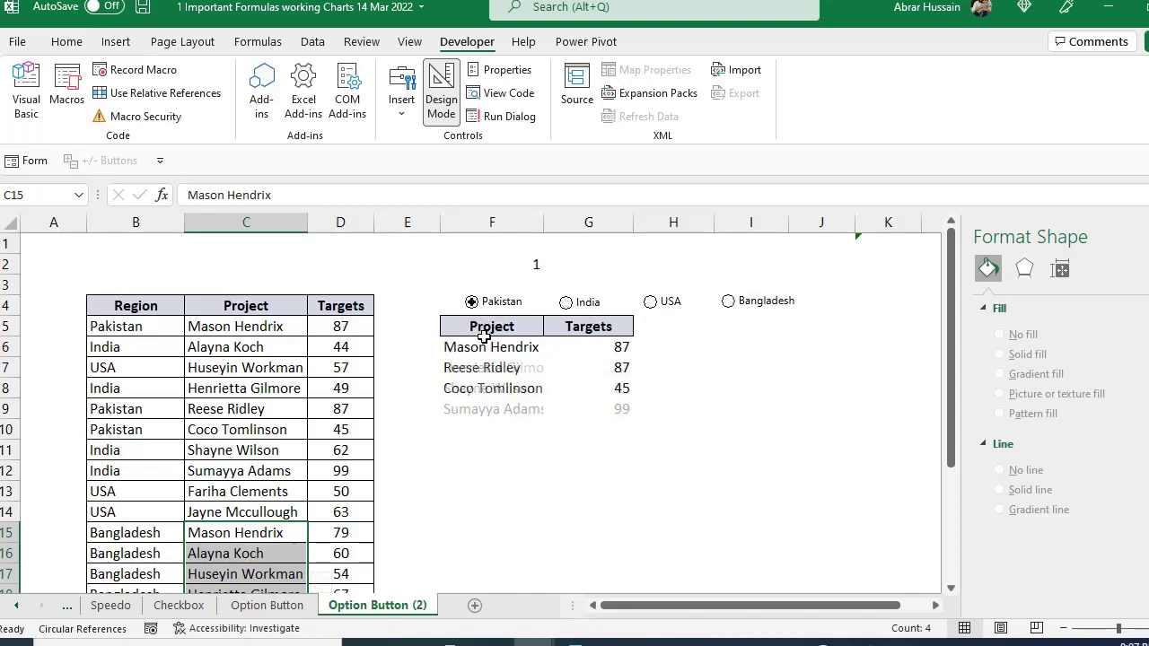
Hide the option buttons' linked value in cell F2 by setting its font colour to white
left_click(533, 266)
left_click(66, 41)
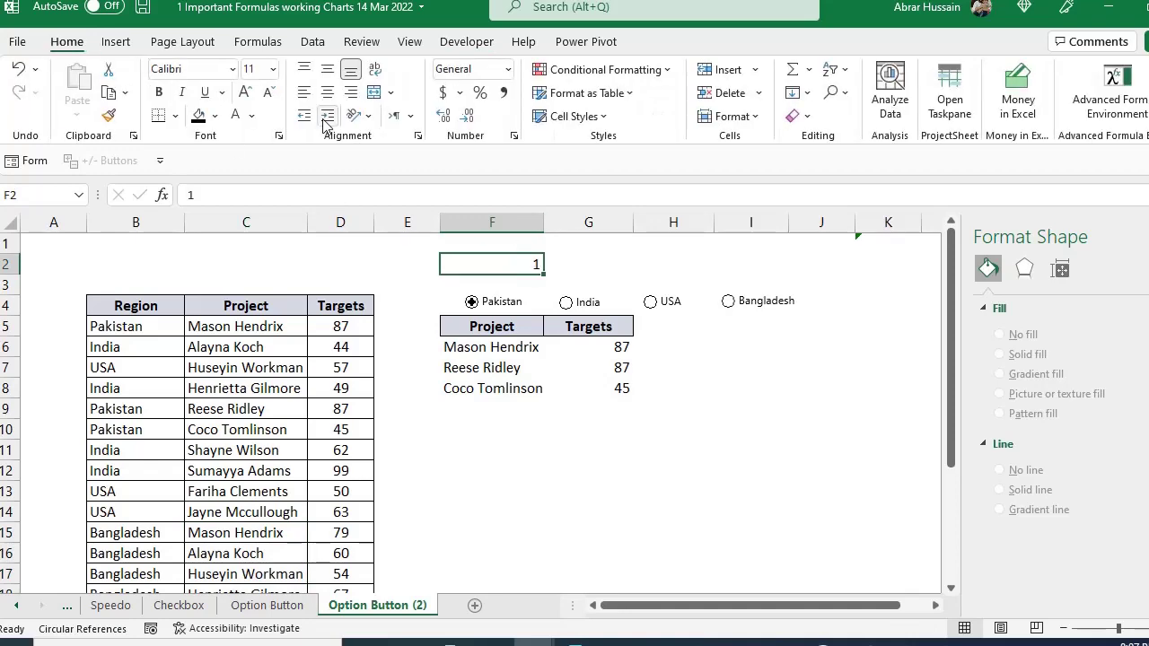
left_click(244, 114)
left_click_drag(584, 464, 585, 449)
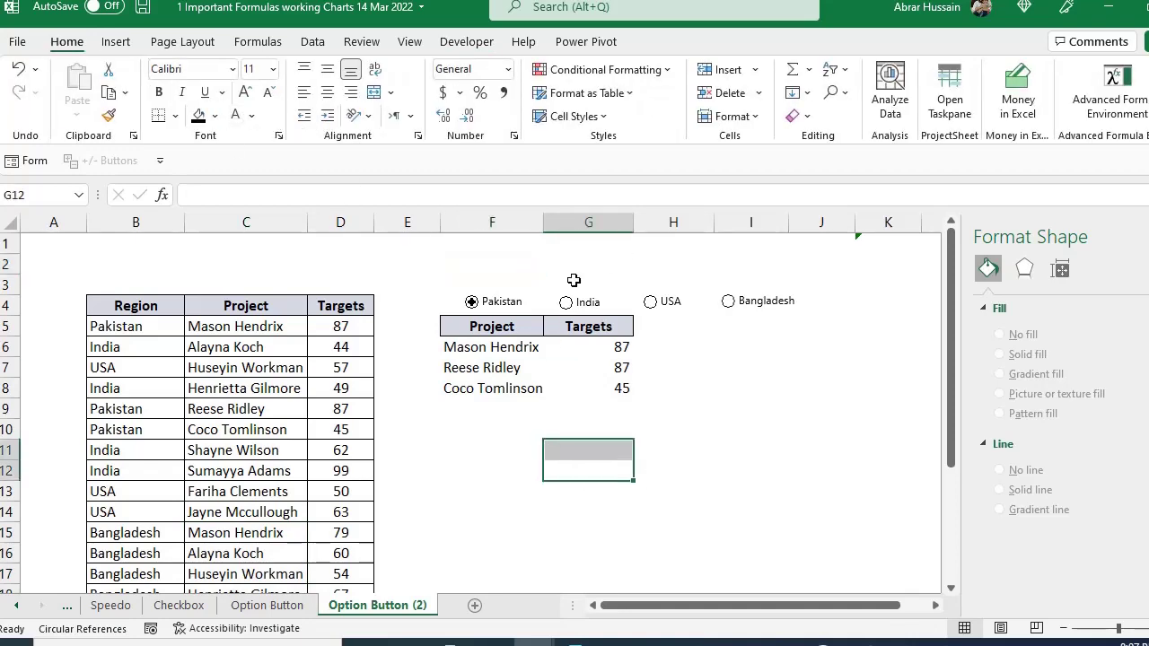
Test the filtered table by switching repeatedly between the India, USA, Bangladesh and Pakistan options, ending on Pakistan
left_click(566, 302)
left_click(651, 302)
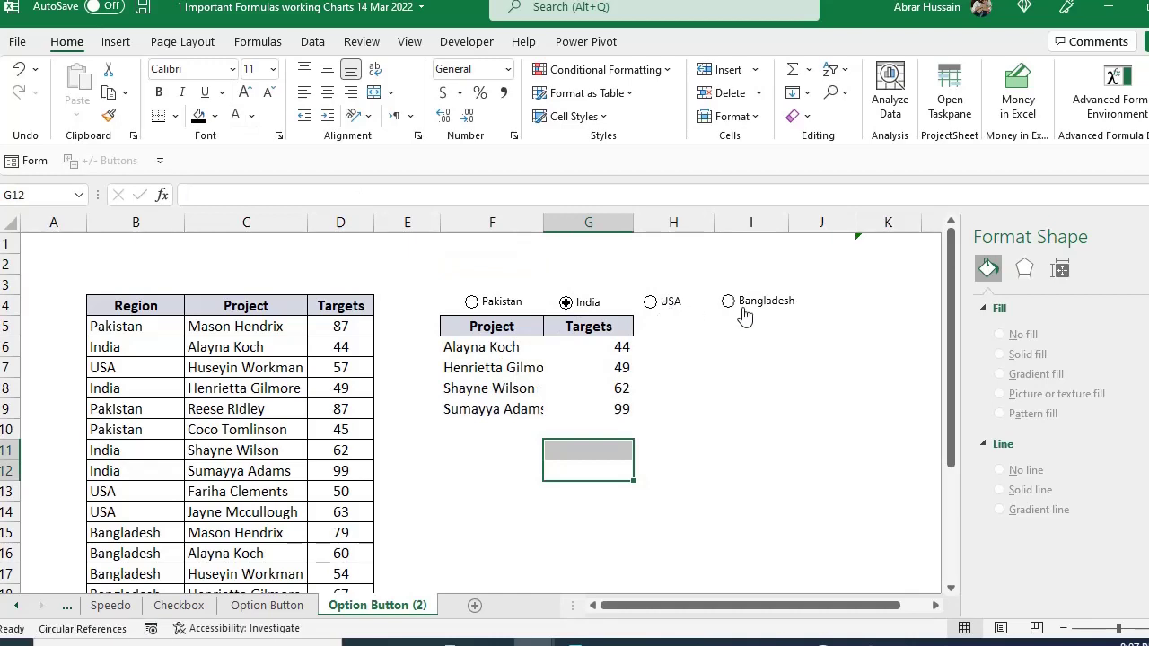
left_click(728, 302)
left_click(651, 301)
left_click(567, 302)
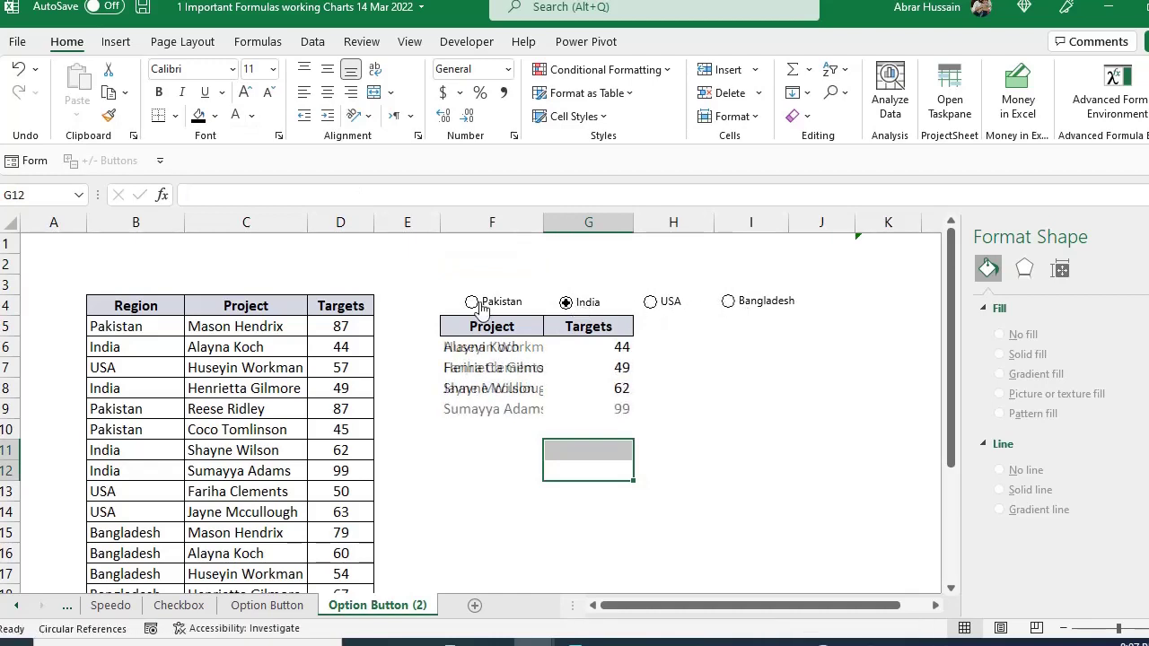
left_click(472, 302)
left_click(567, 302)
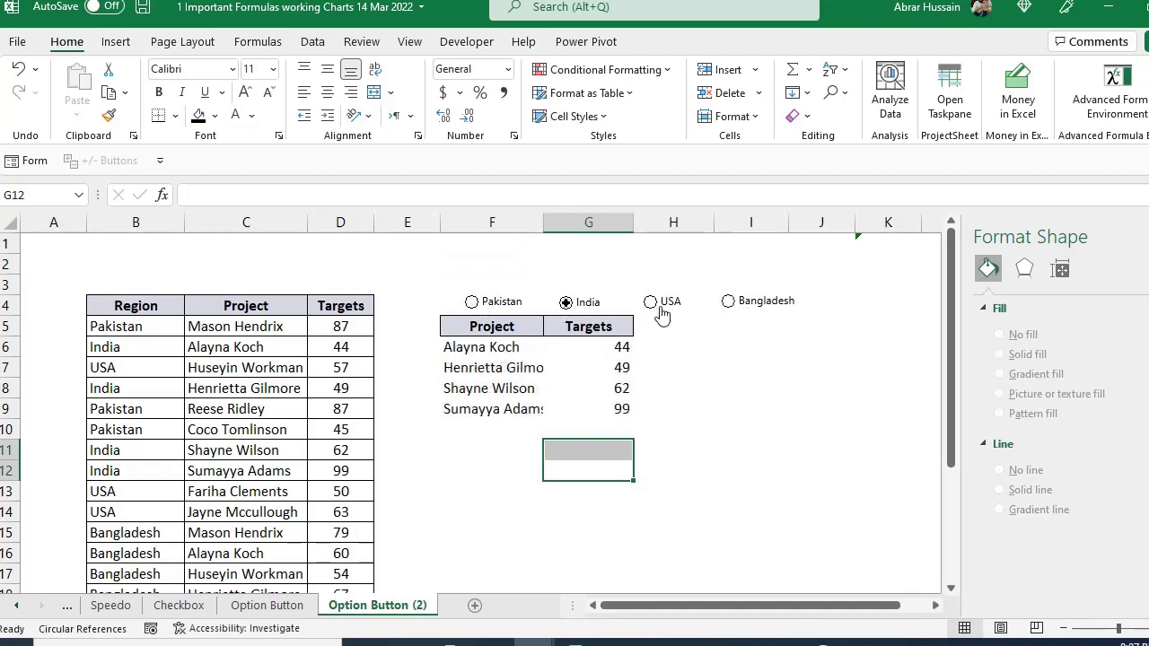
left_click(651, 302)
left_click(749, 303)
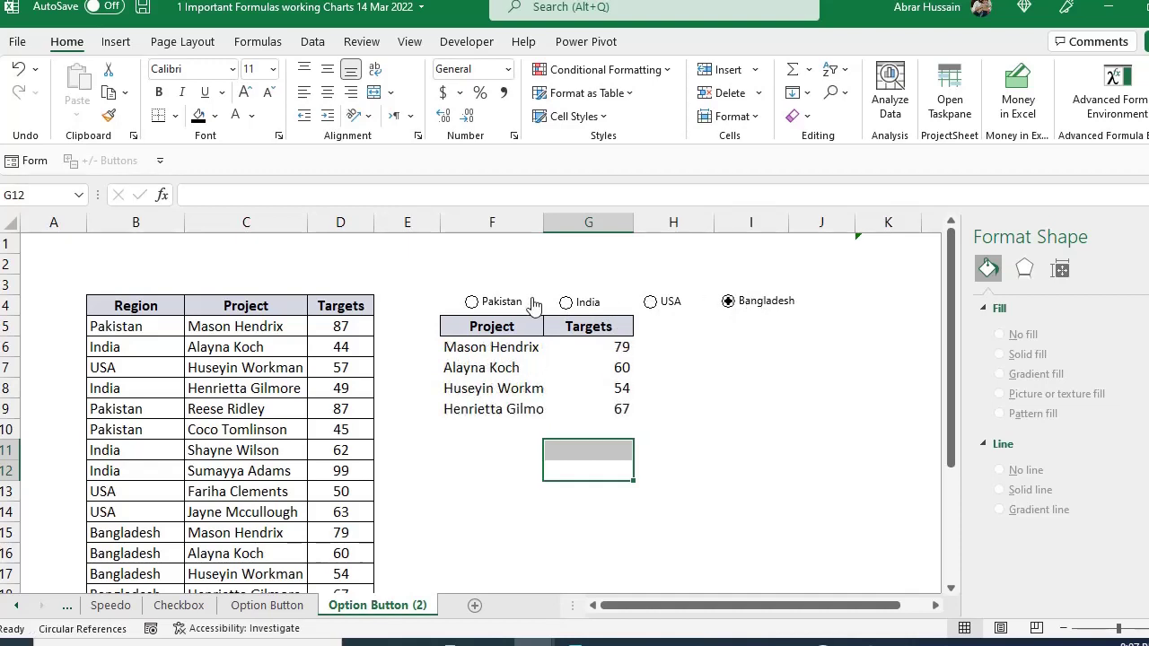
left_click(500, 309)
left_click(501, 305)
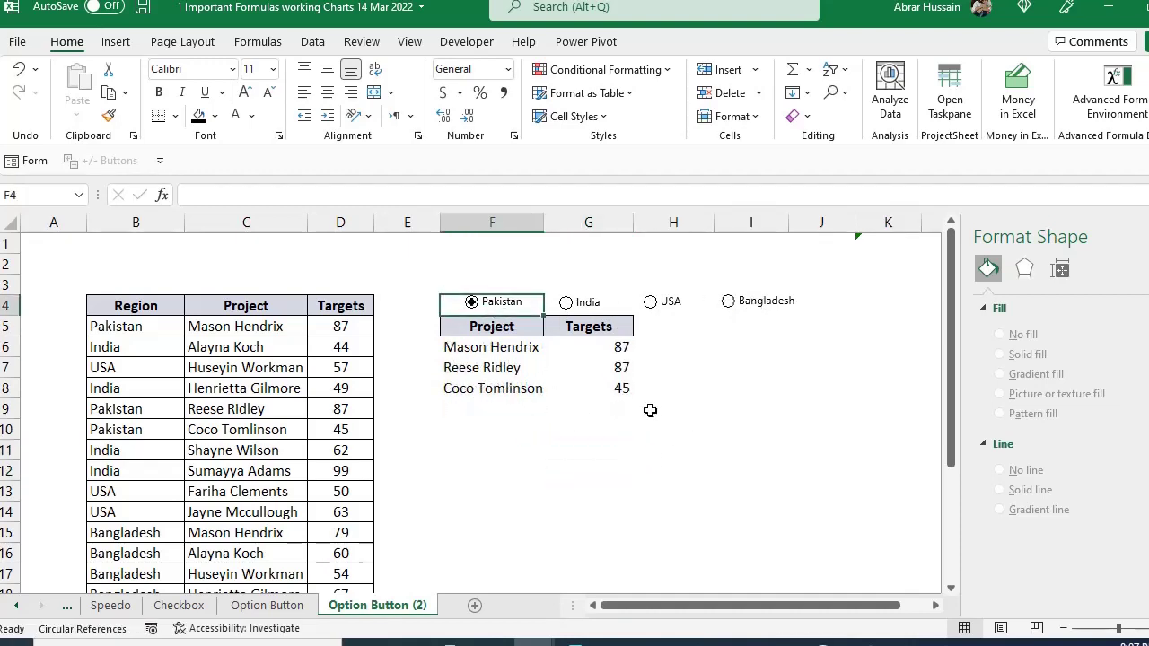
Insert a clustered bar chart from F5:G8 and fit it beside the filtered table, below the option buttons
left_click(510, 431)
left_click_drag(475, 328, 580, 386)
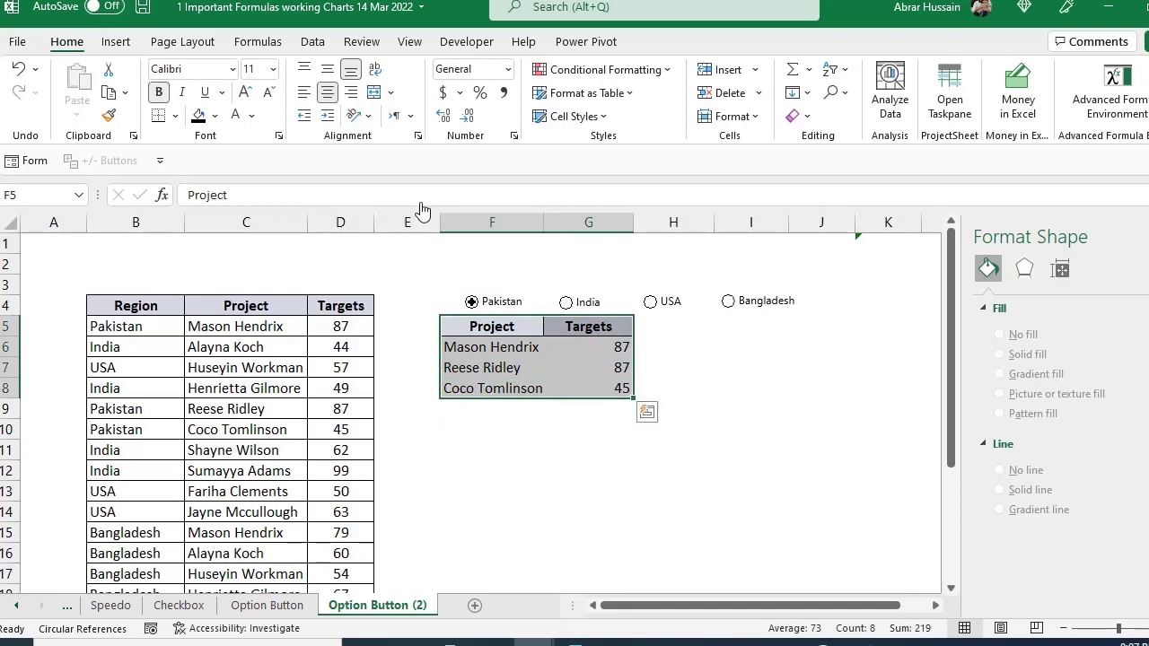
left_click(117, 42)
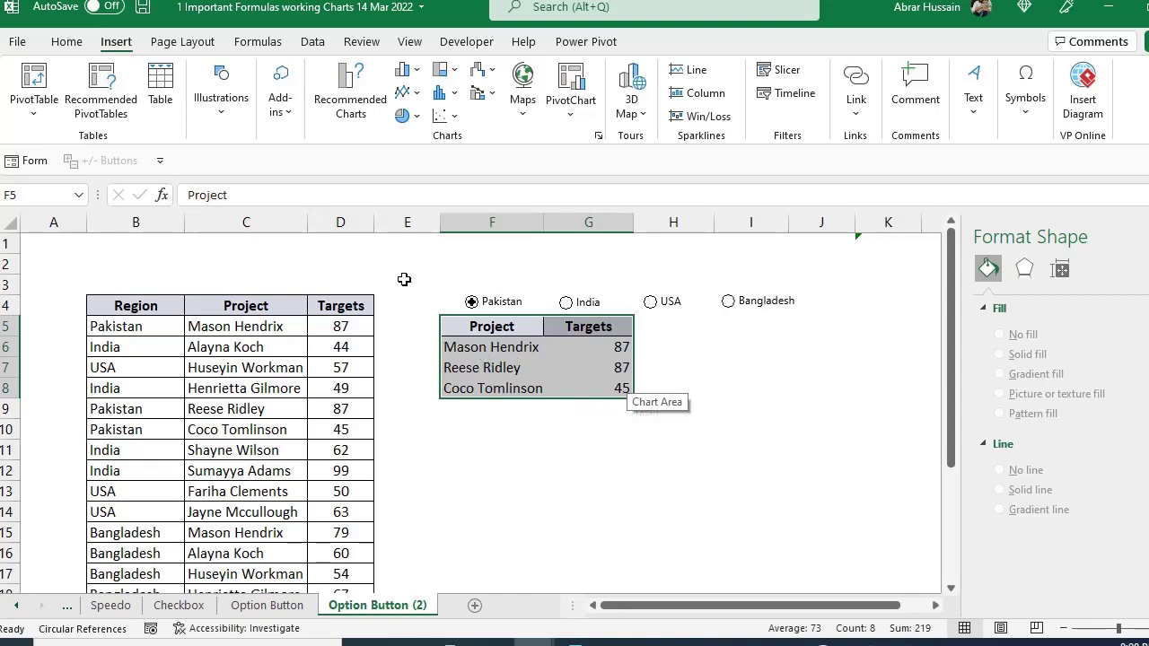
left_click(419, 71)
left_click(418, 303)
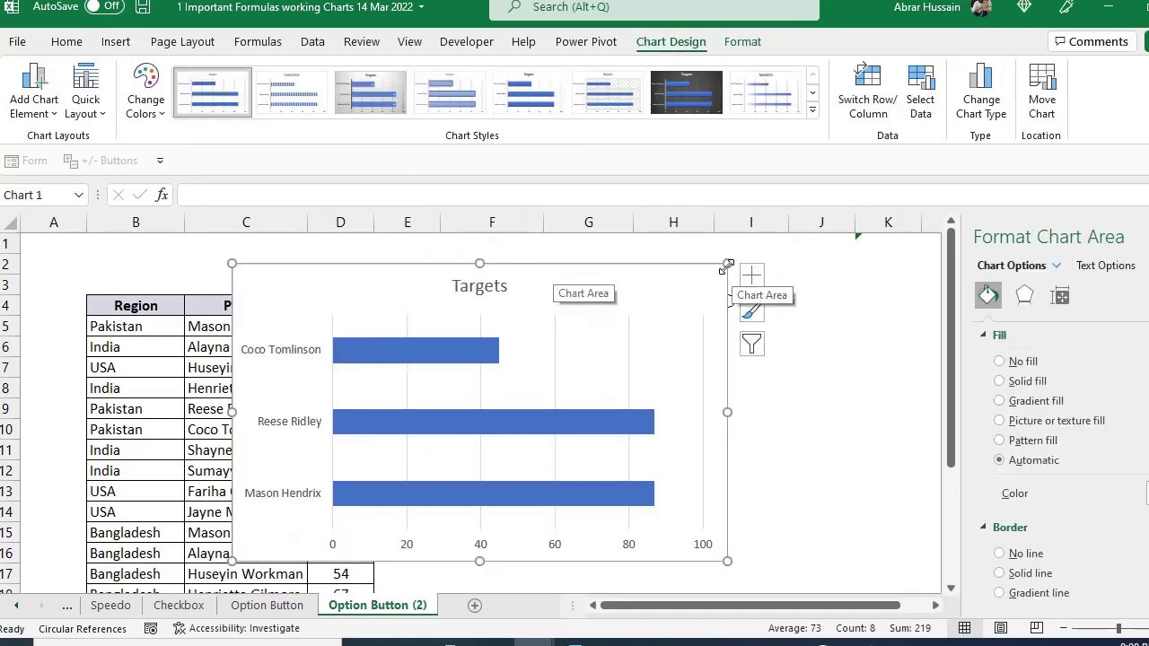
left_click_drag(728, 265, 909, 322)
Add data labels to the Targets series bars in the chart
right_click(826, 401)
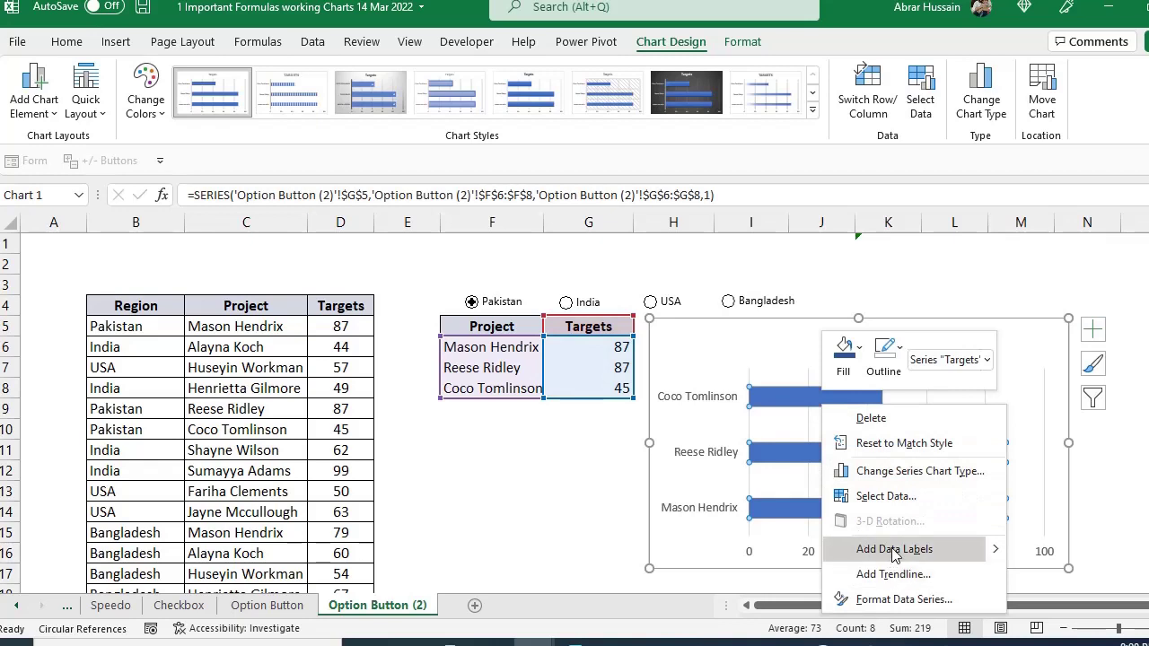
mouse_move(990, 550)
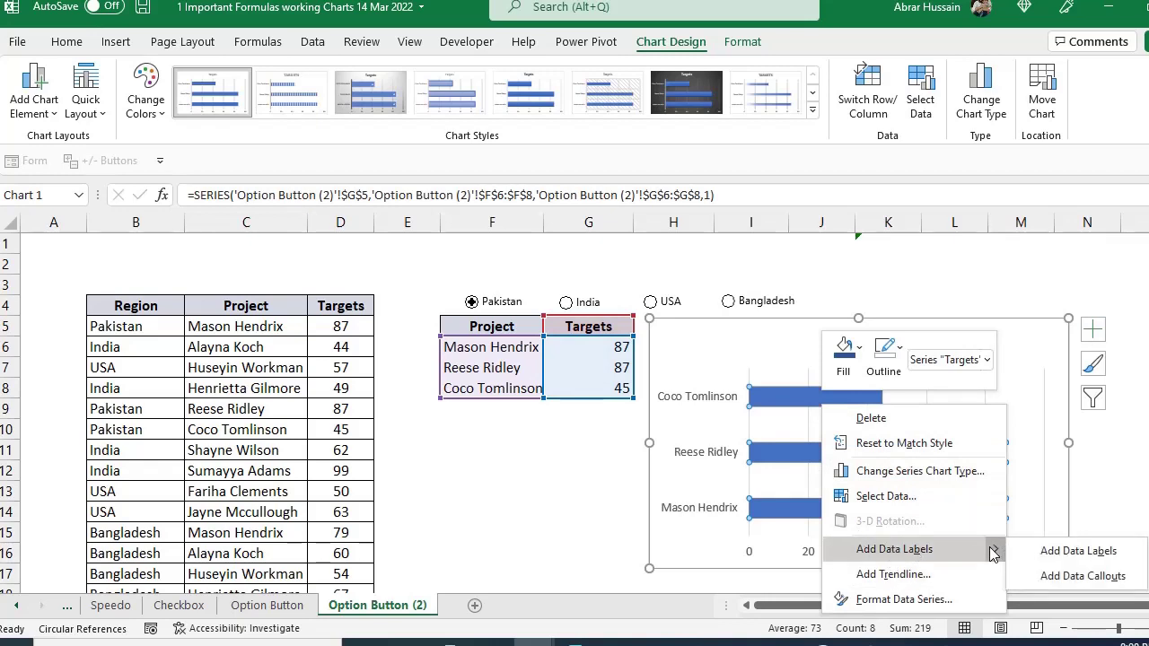
left_click(1073, 549)
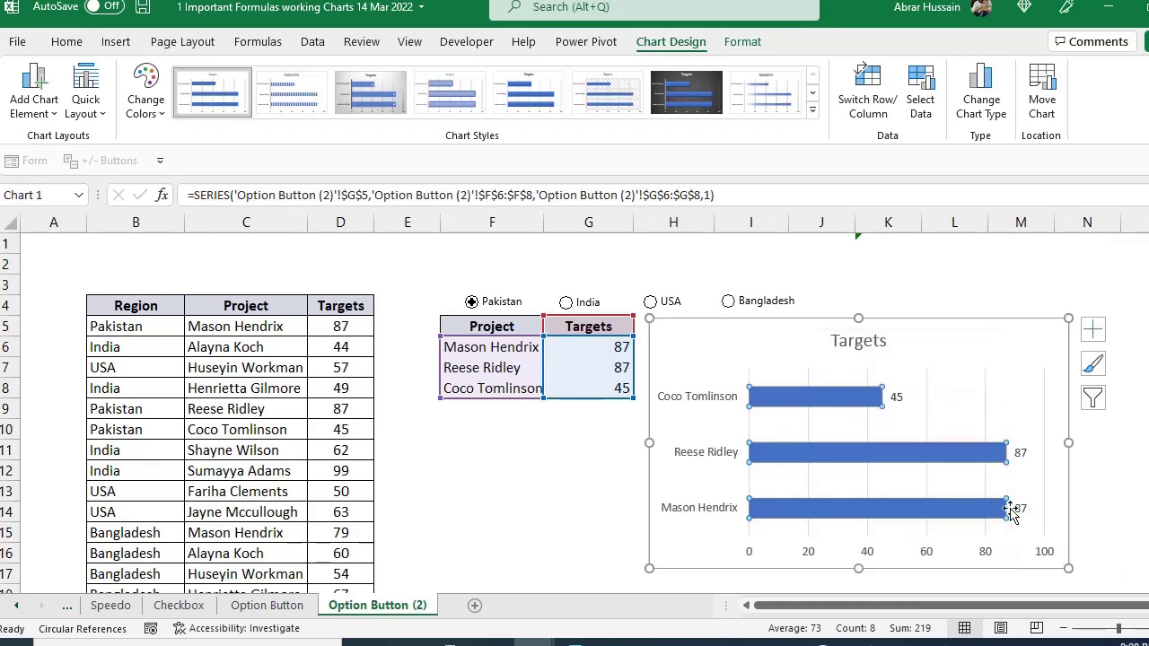
Cycle through the Pakistan, India, USA and Bangladesh options to compare the chart with the filtered table, ending on Bangladesh
left_click(566, 302)
left_click(650, 301)
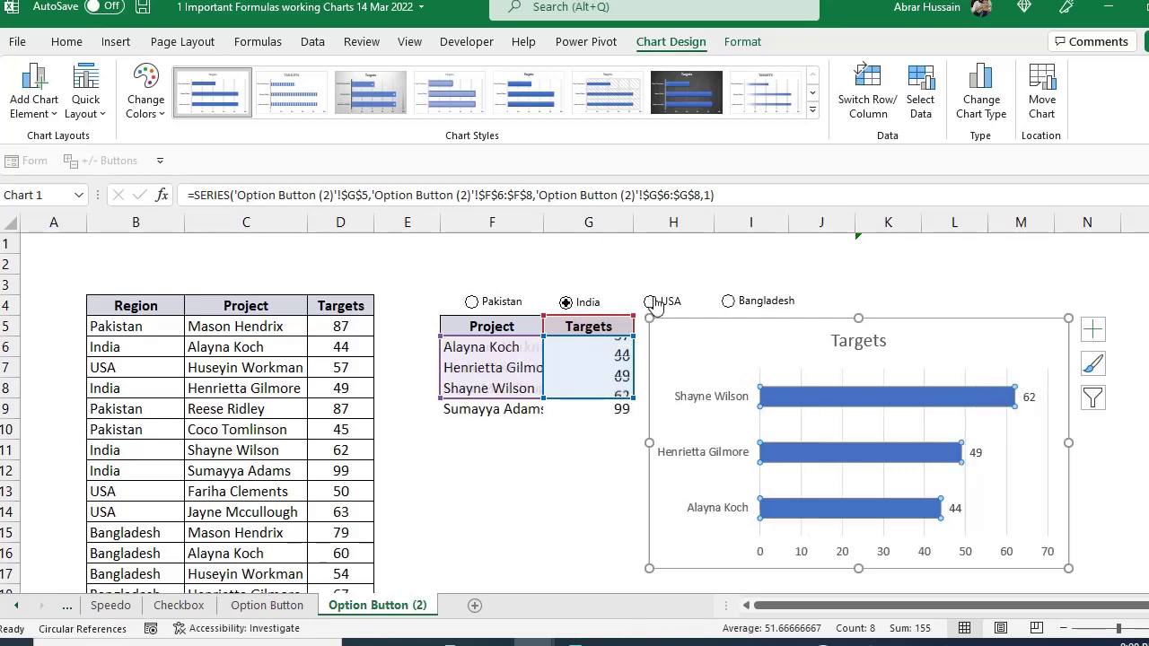
left_click(741, 307)
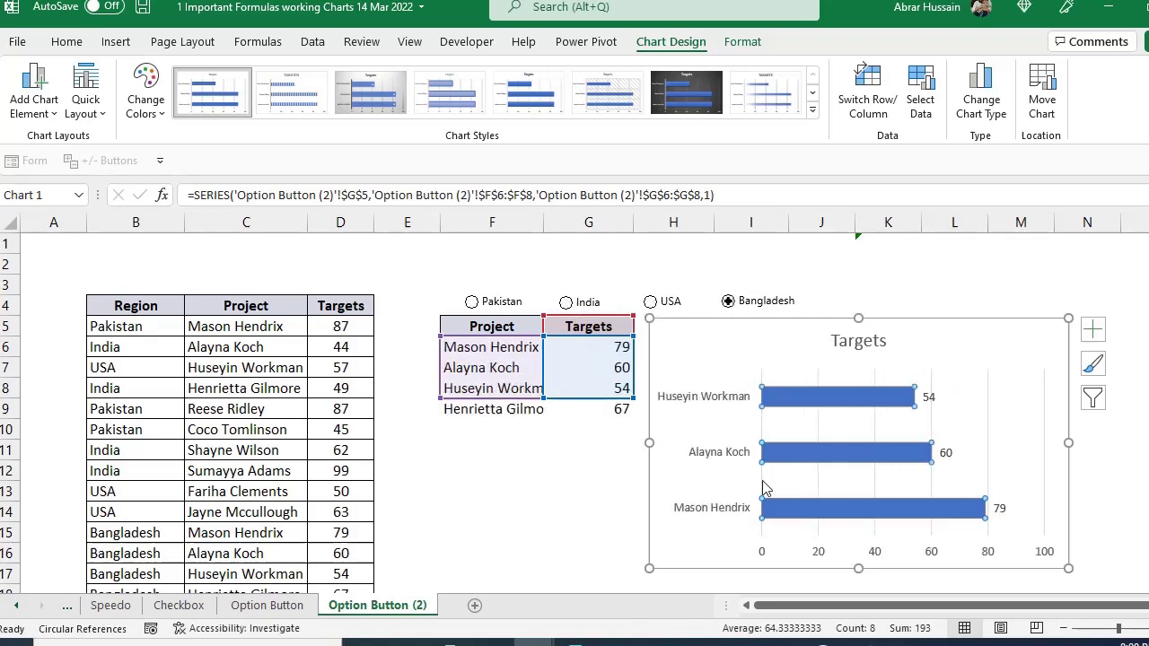
left_click(655, 301)
left_click(564, 303)
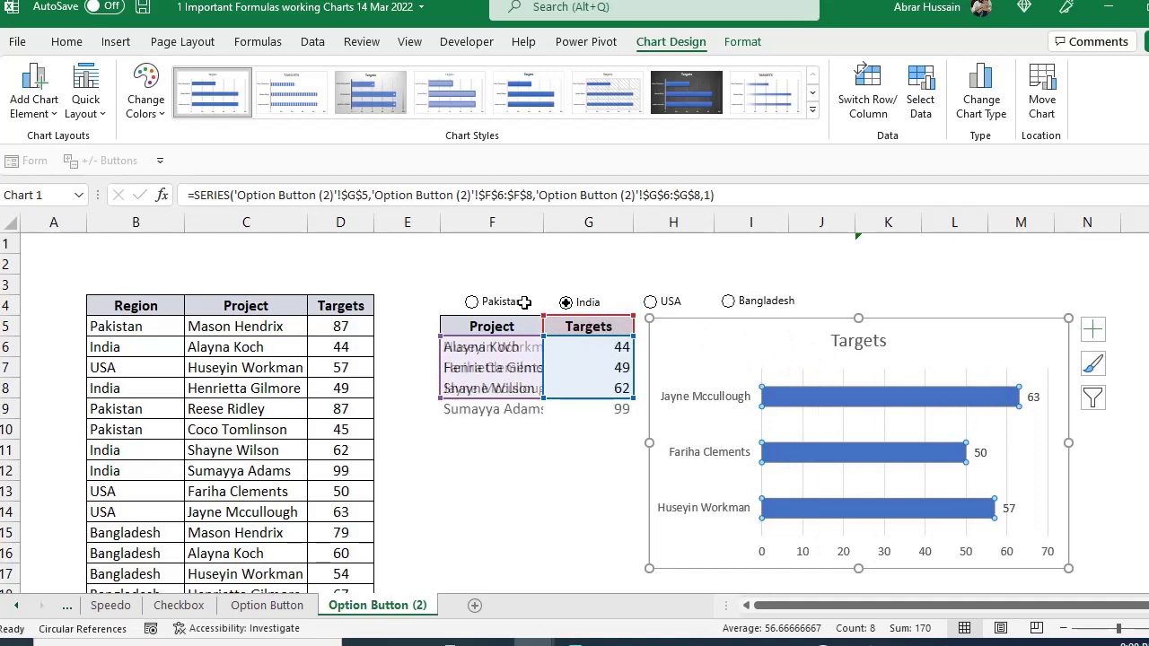
left_click(493, 308)
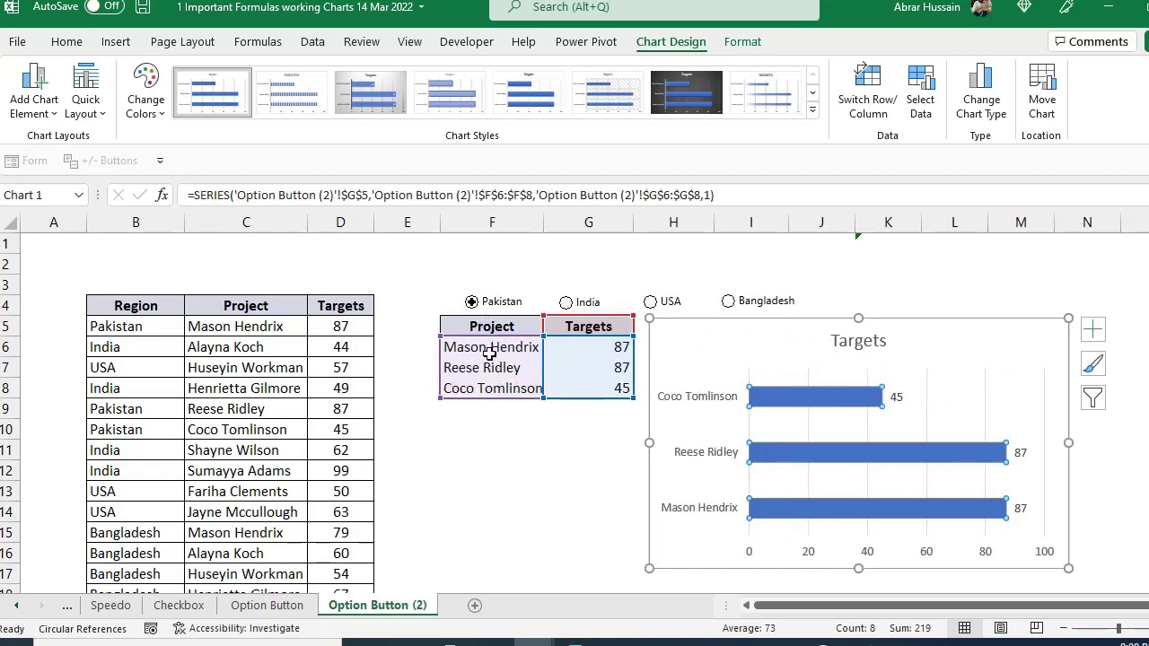
left_click(567, 302)
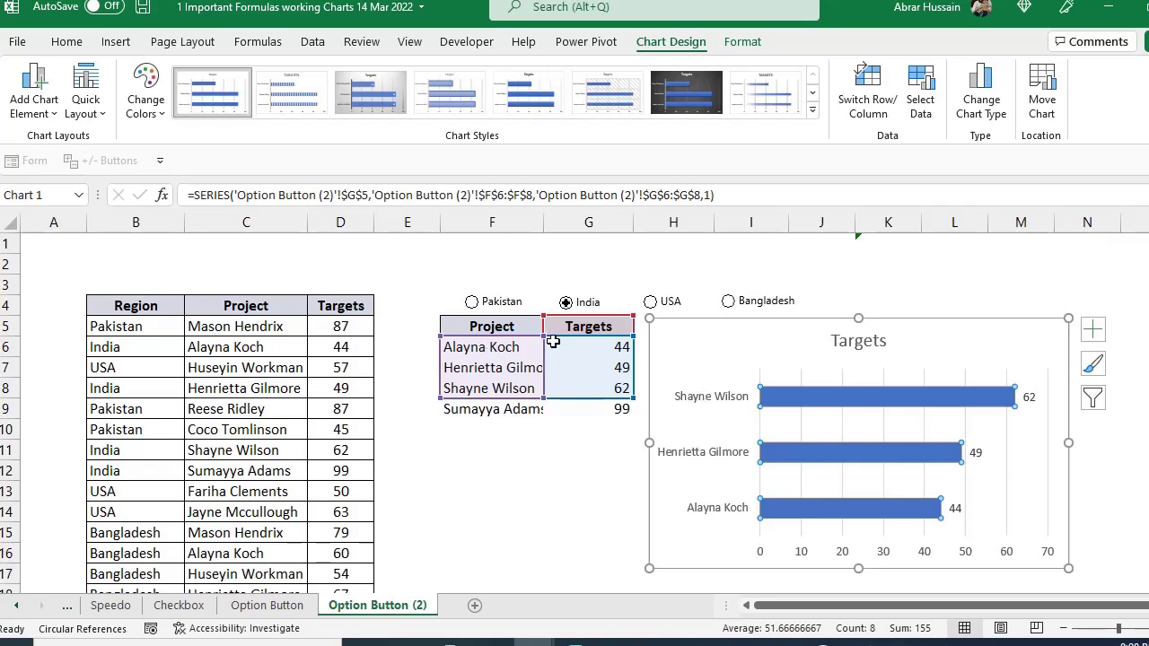
left_click(658, 306)
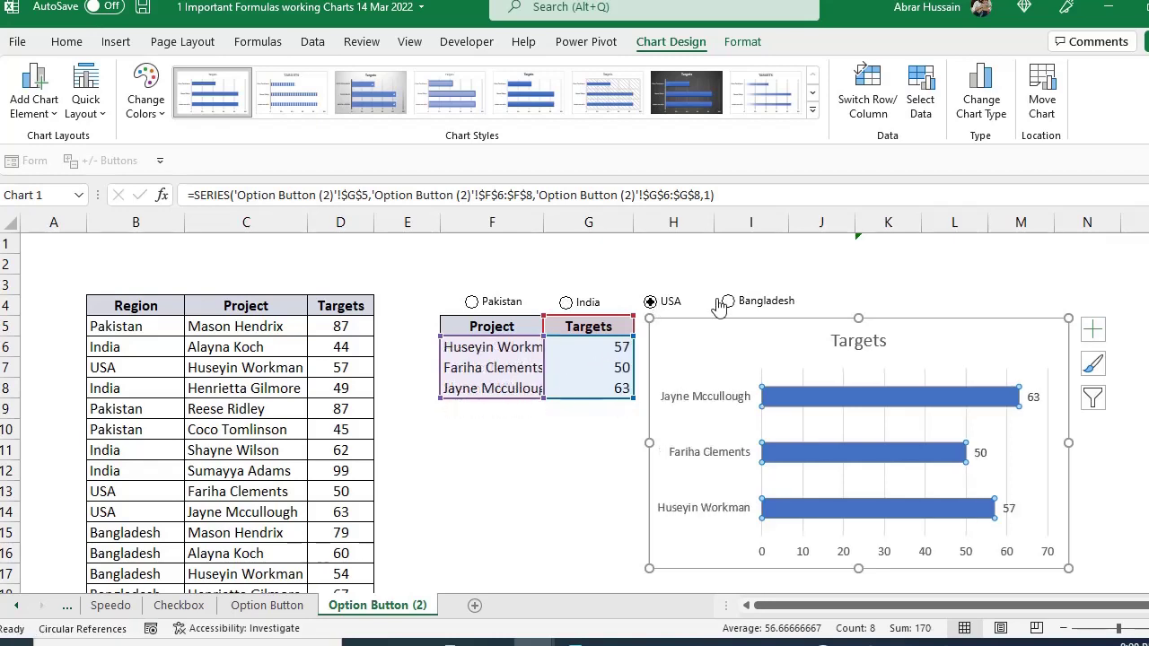
left_click(721, 304)
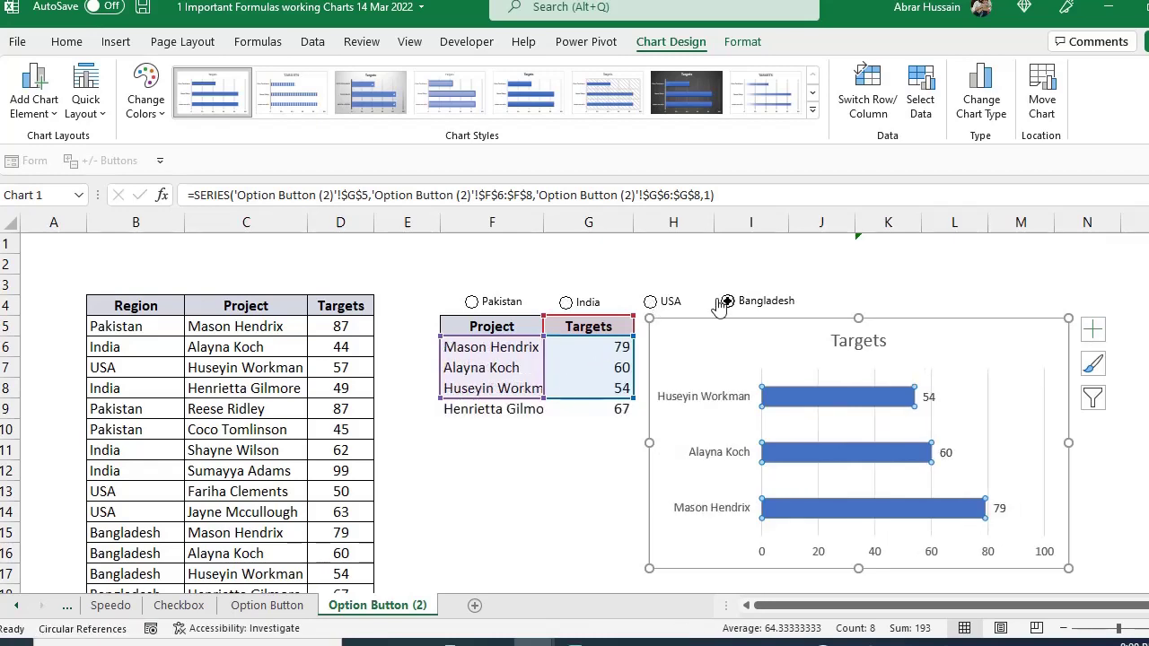
left_click(661, 302)
left_click(590, 306)
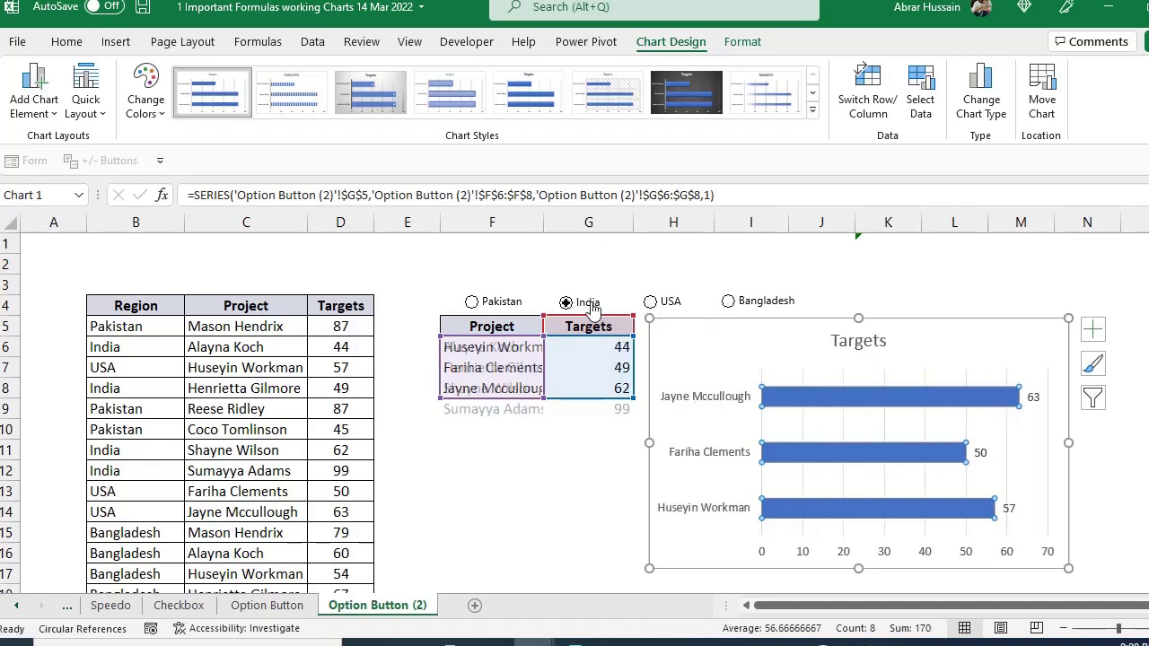
left_click(491, 306)
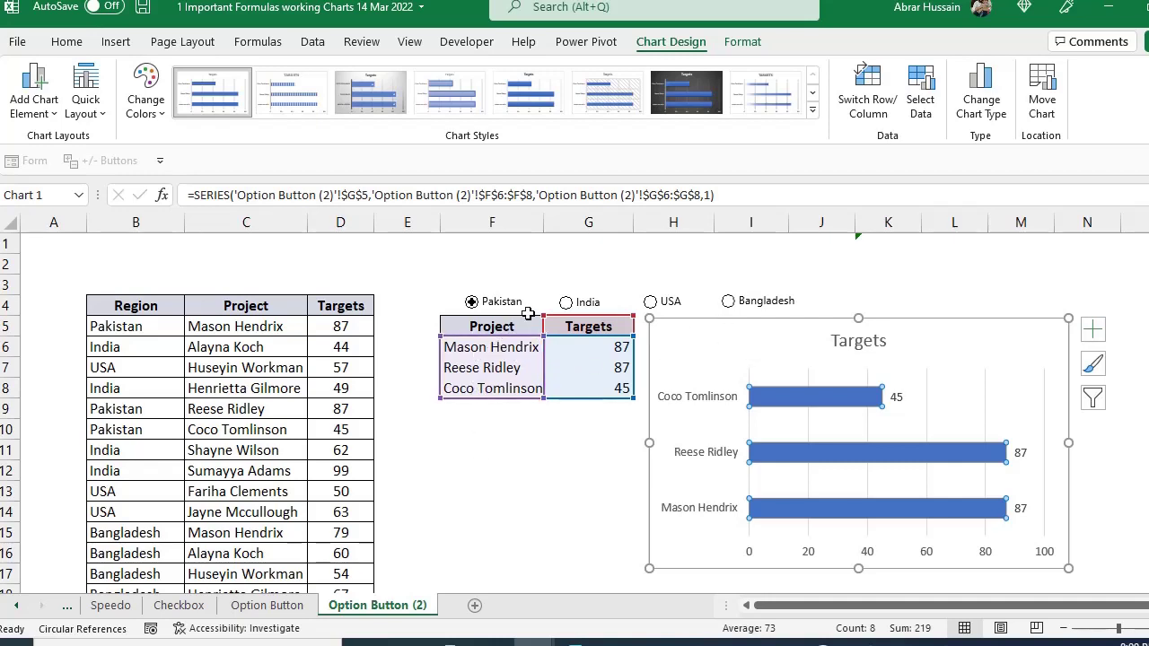
left_click(565, 303)
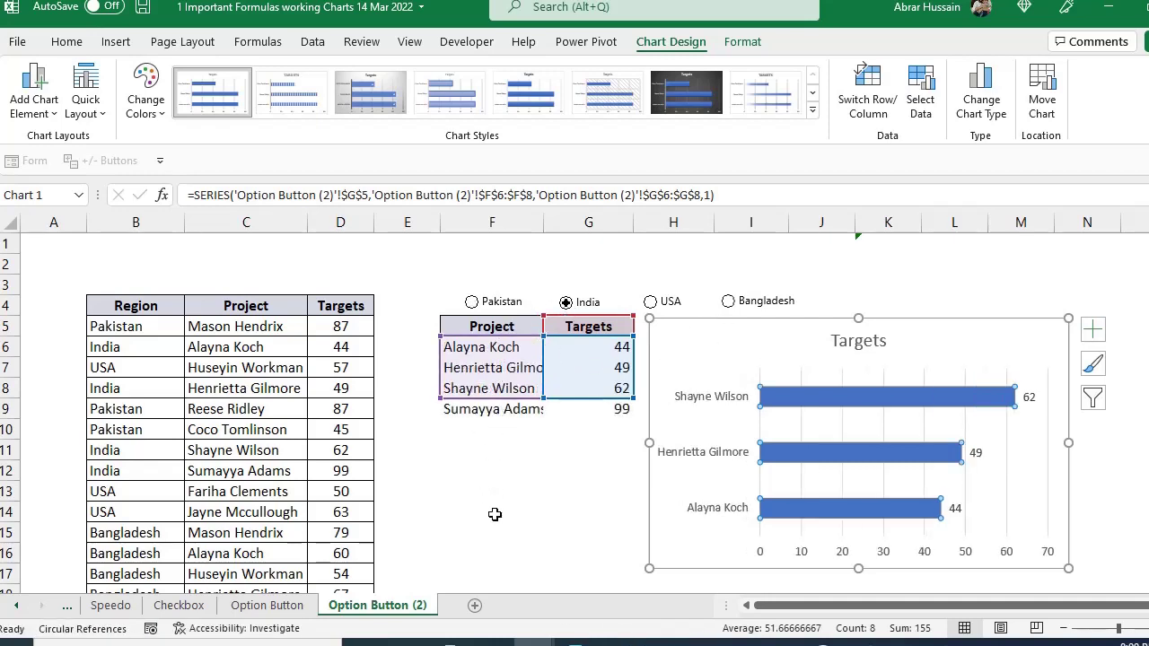
left_click(663, 304)
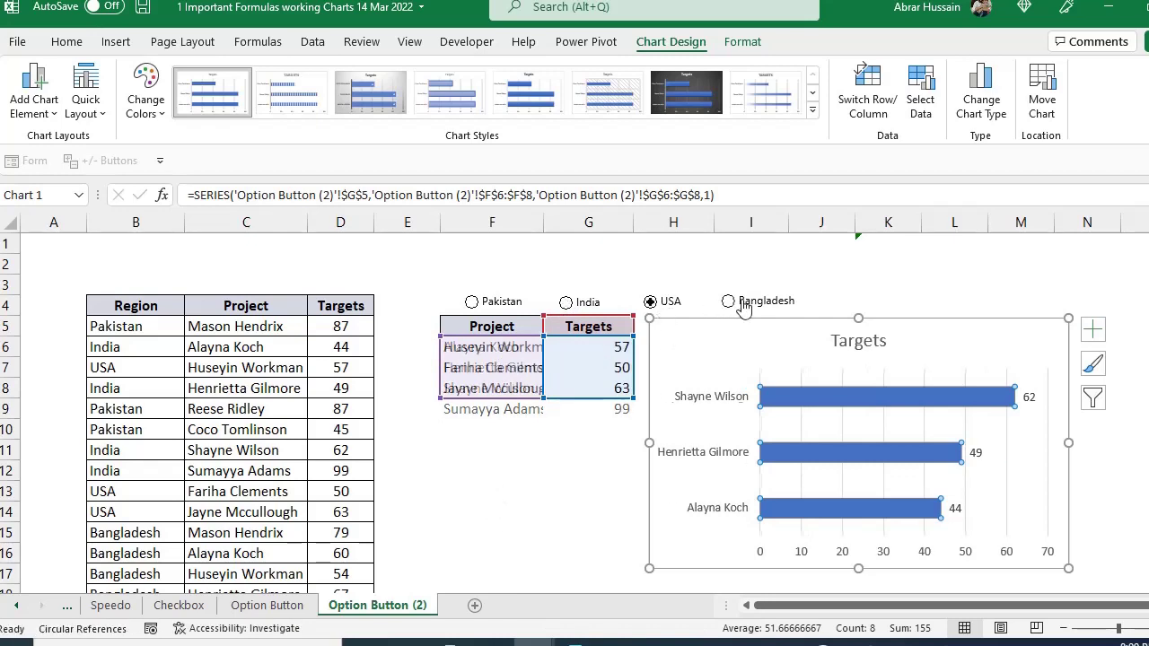
left_click(741, 305)
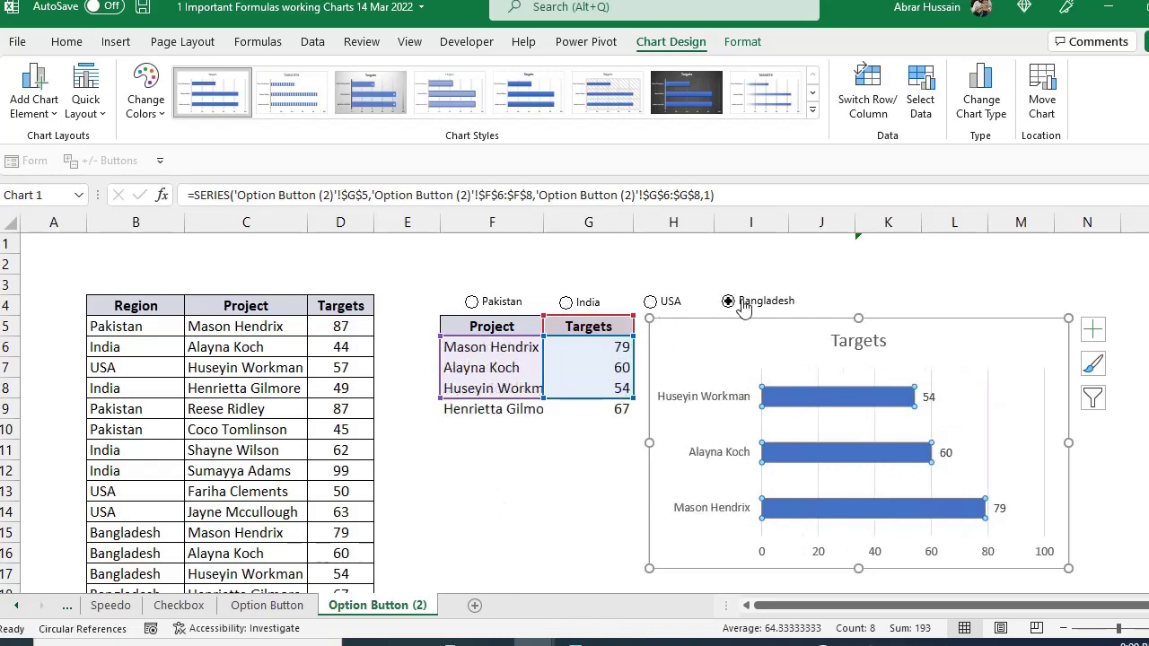
left_click(492, 305)
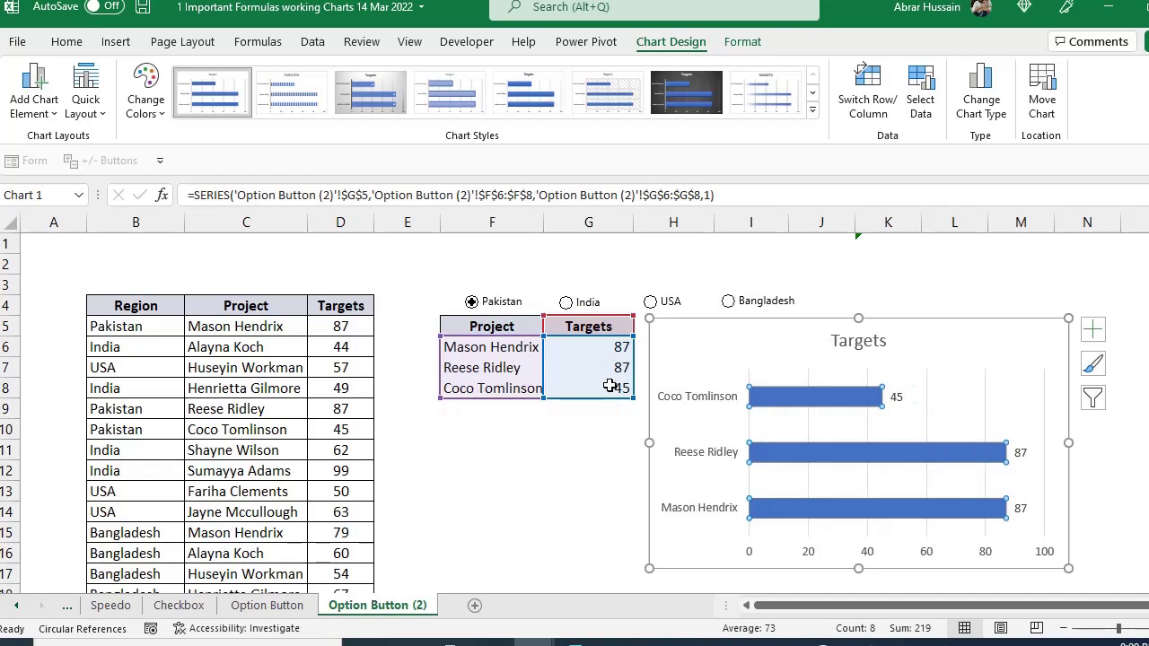
left_click(594, 303)
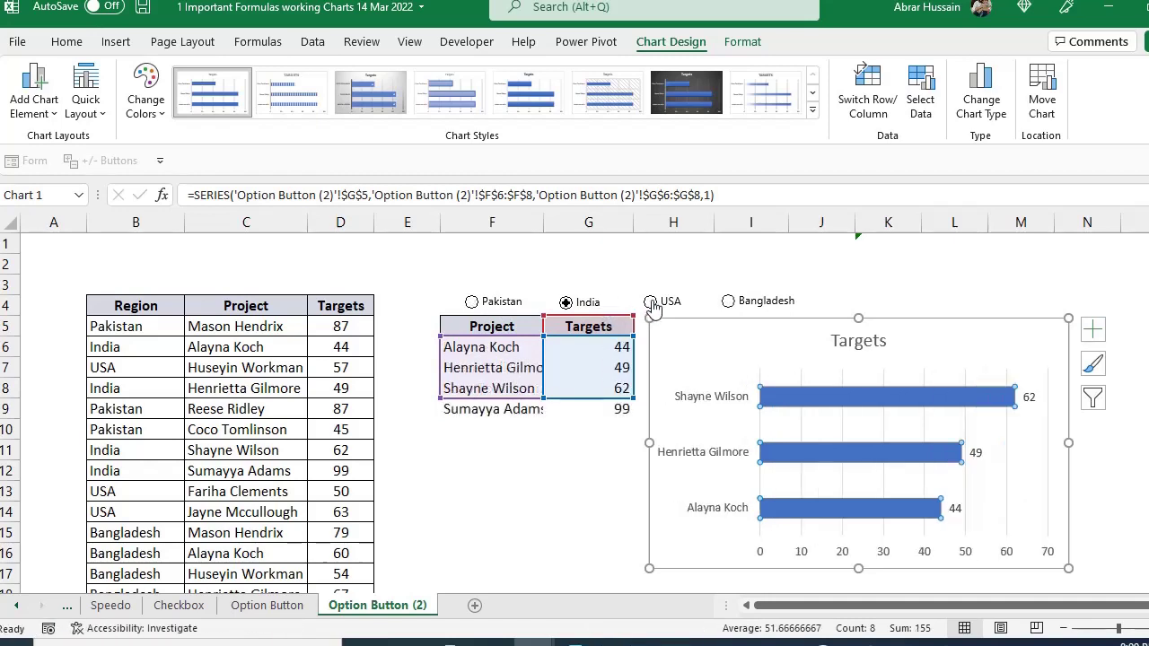
left_click(664, 303)
left_click(759, 306)
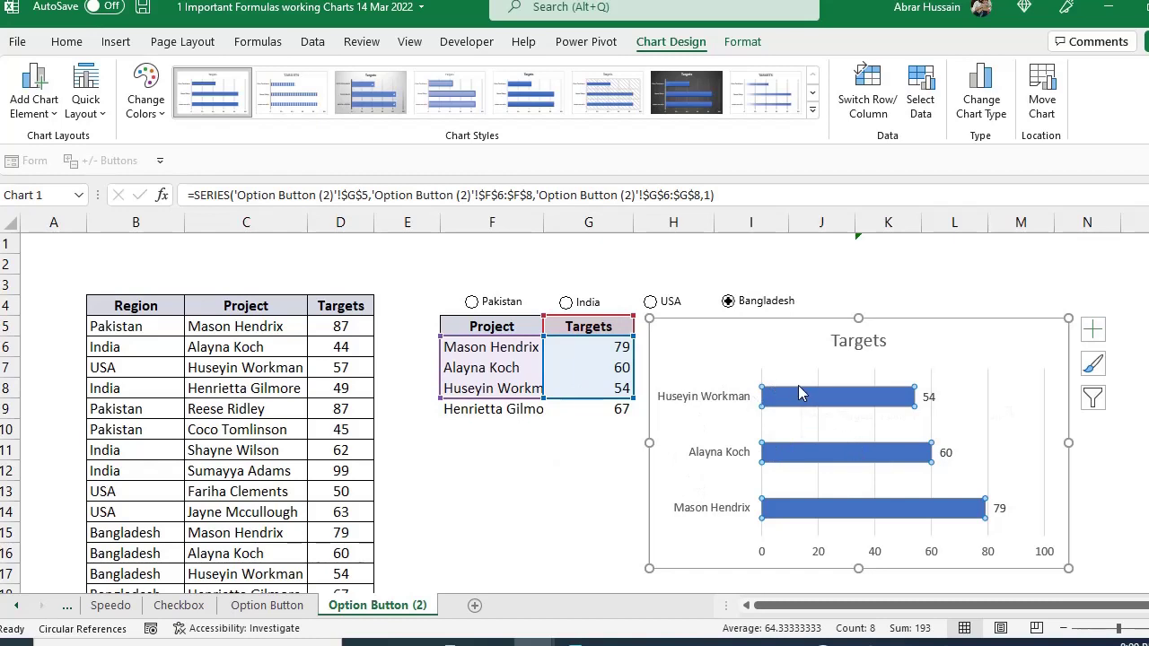
Inspect the Targets series' name and values references in the chart's data source, leaving them as they are
right_click(794, 428)
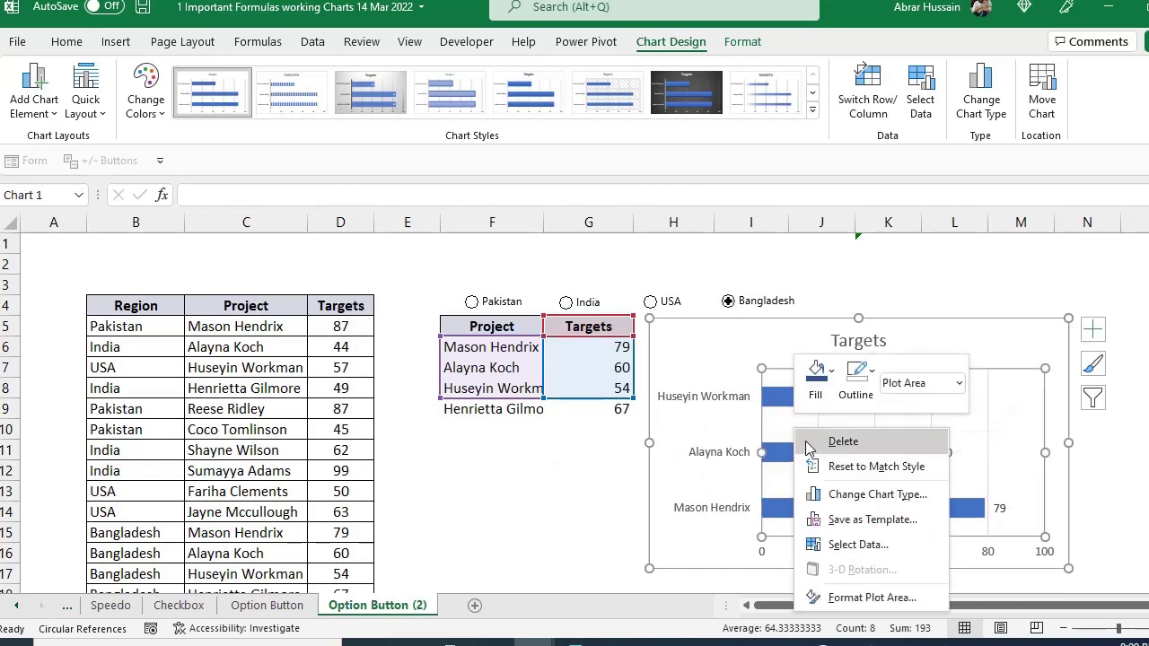
left_click(855, 544)
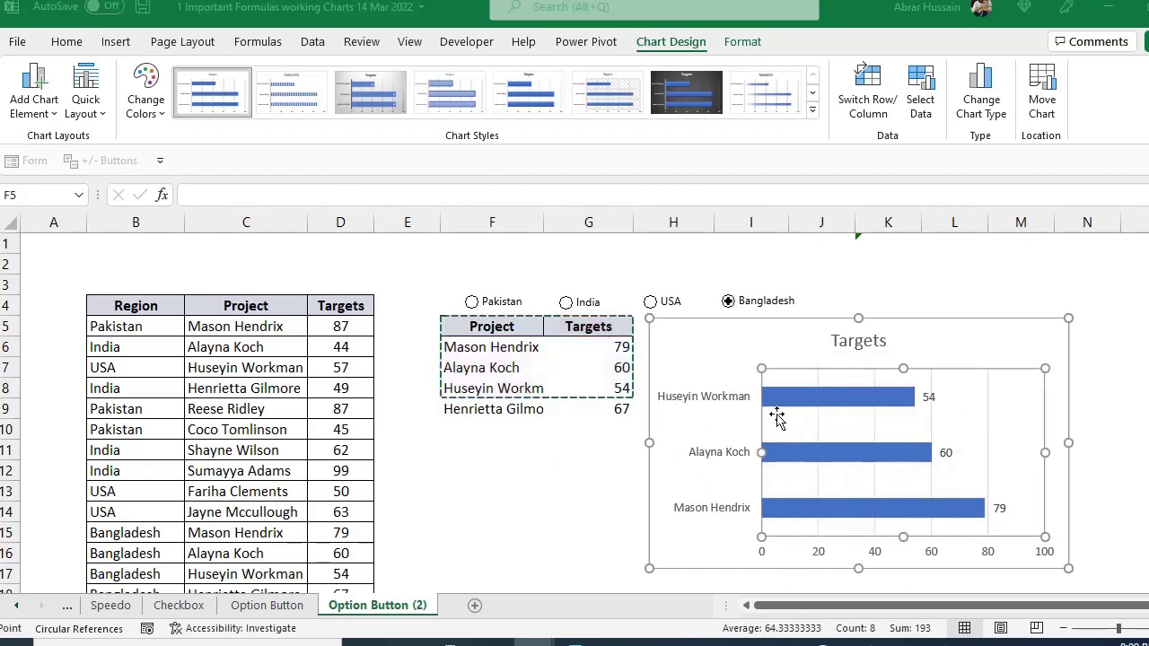
left_click(743, 306)
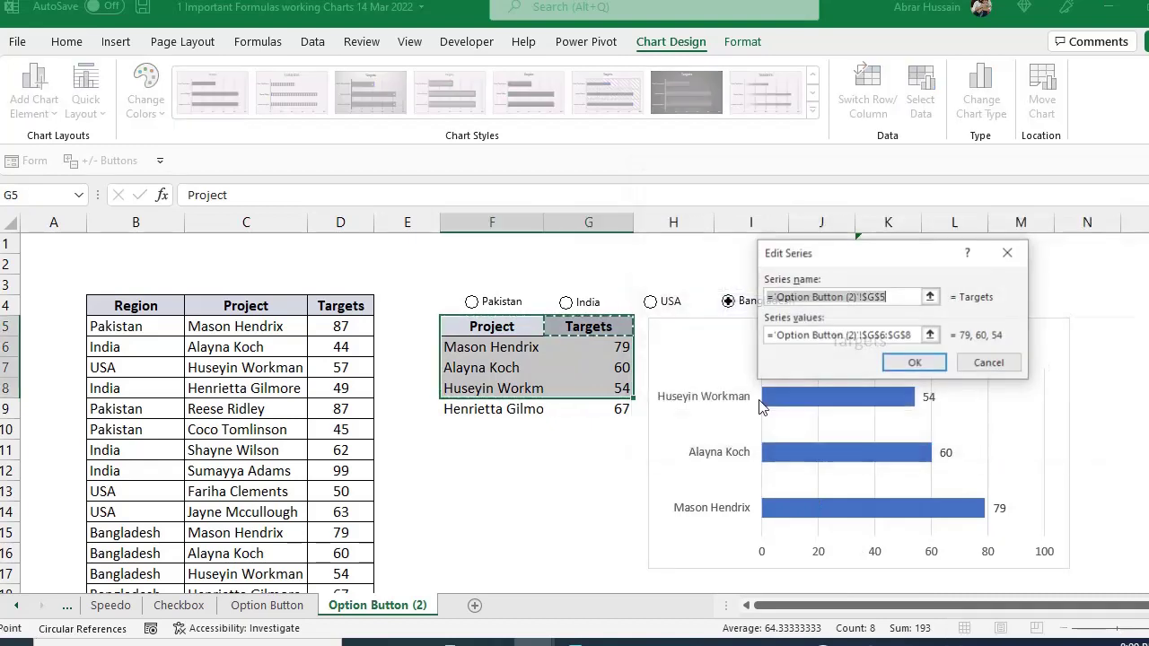
left_click(848, 335)
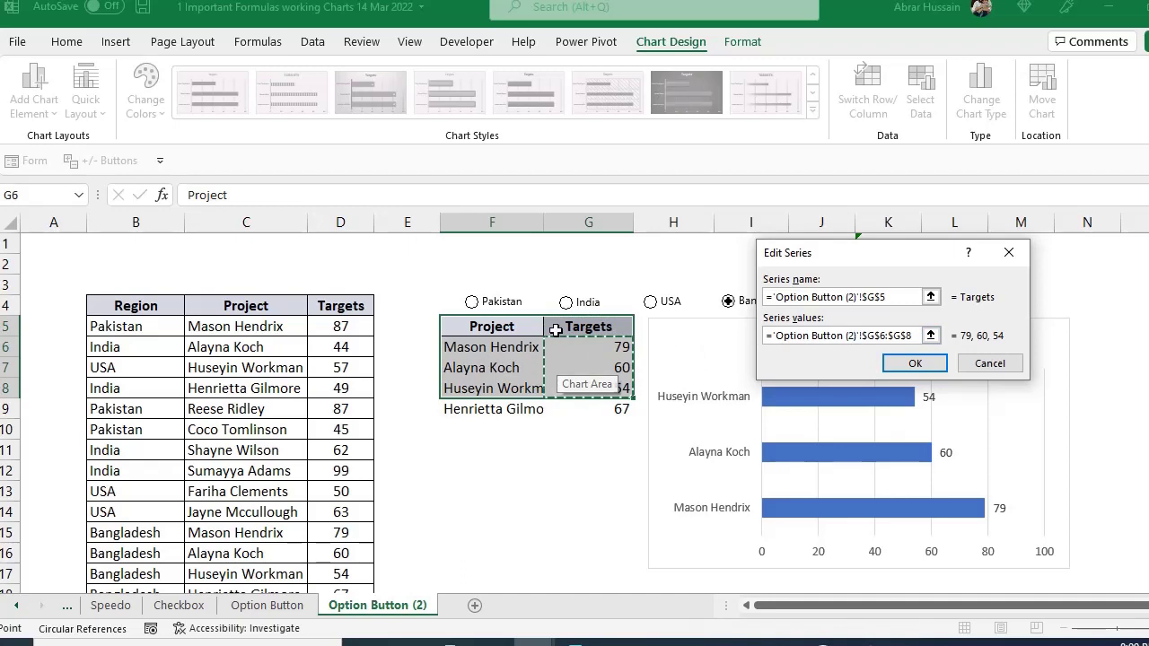
left_click(992, 365)
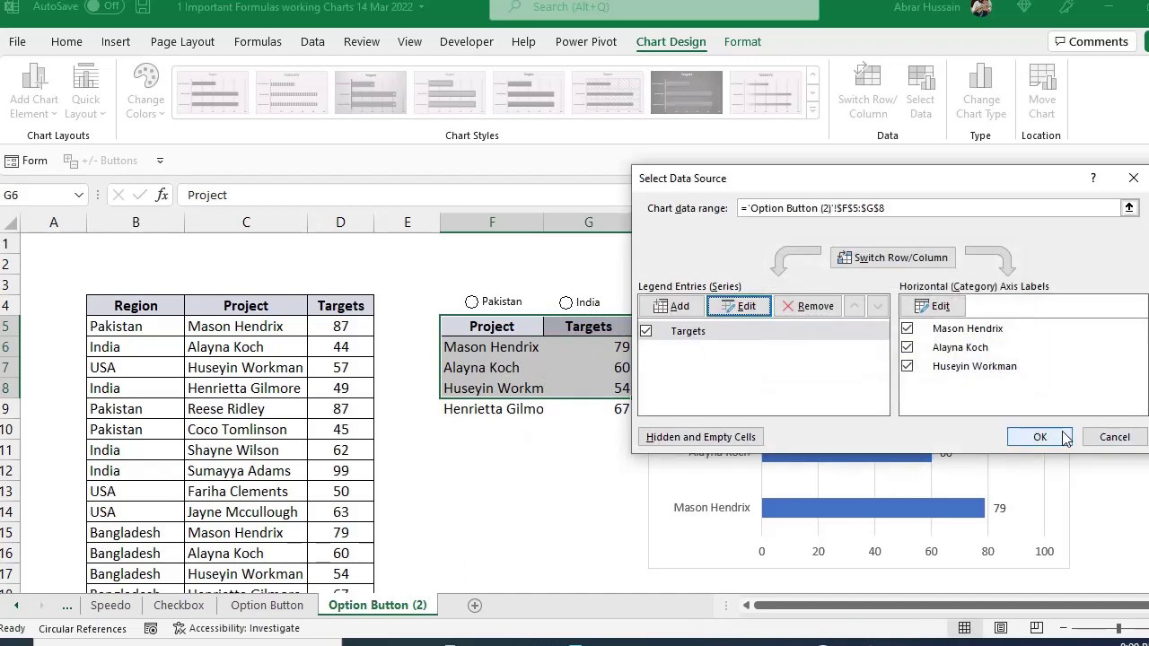
left_click(1040, 438)
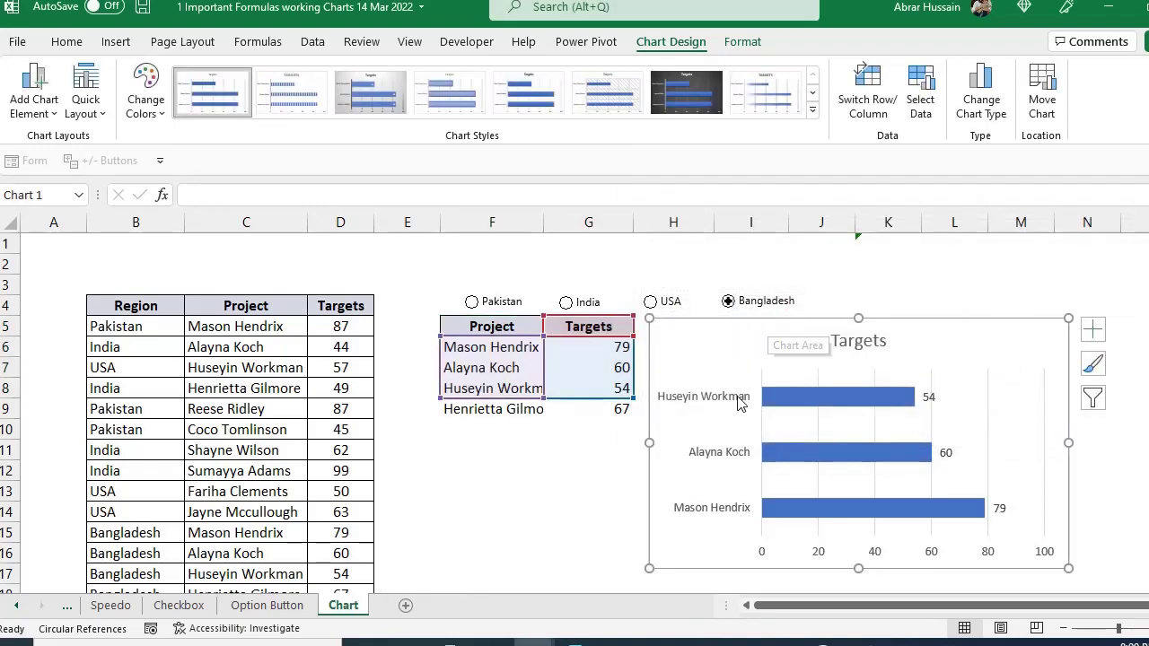
Recheck how the Targets series values combine the Chart sheet name with a fixed cell range, cancelling without edits
left_click(739, 403)
left_click(819, 280)
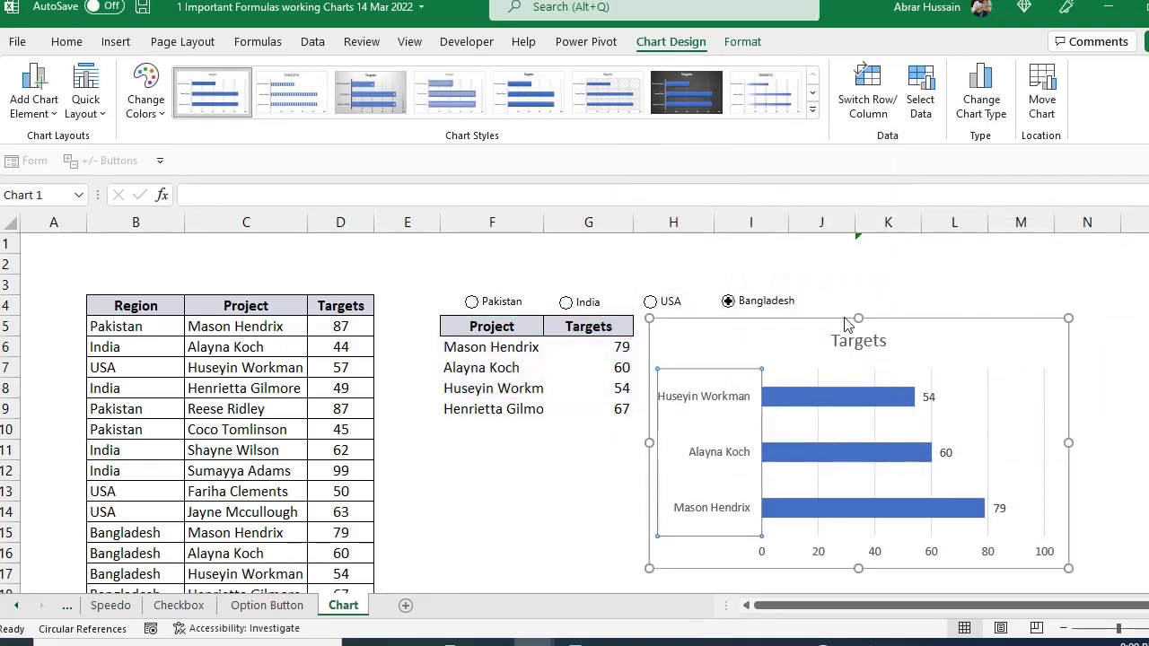
left_click(740, 306)
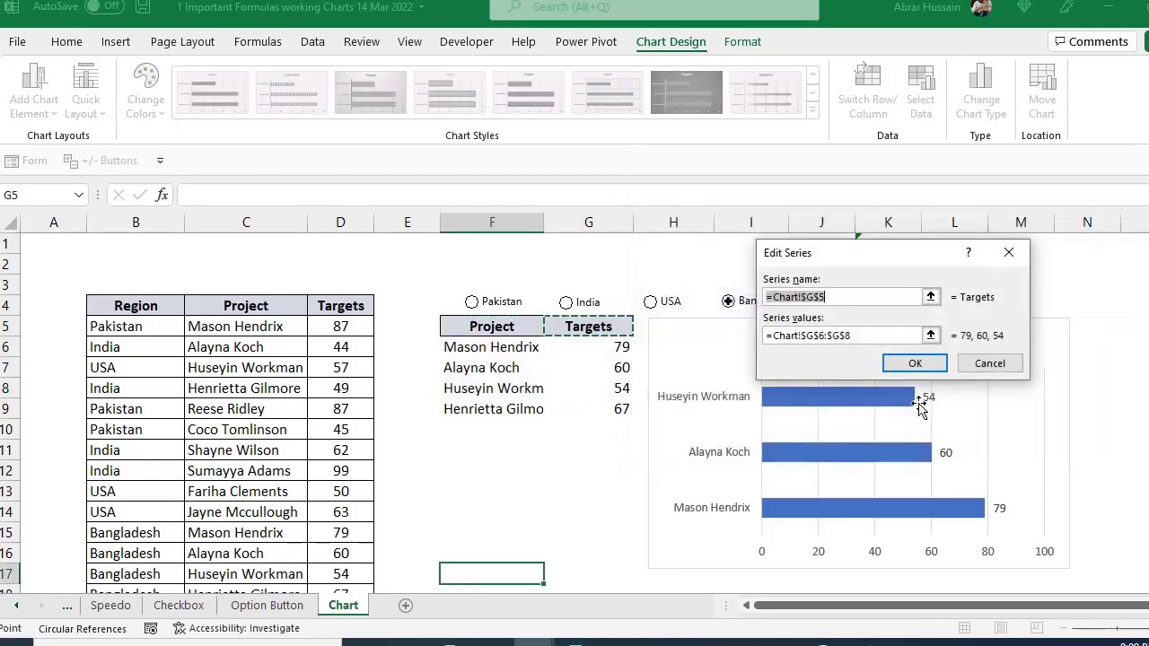
double_click(813, 336)
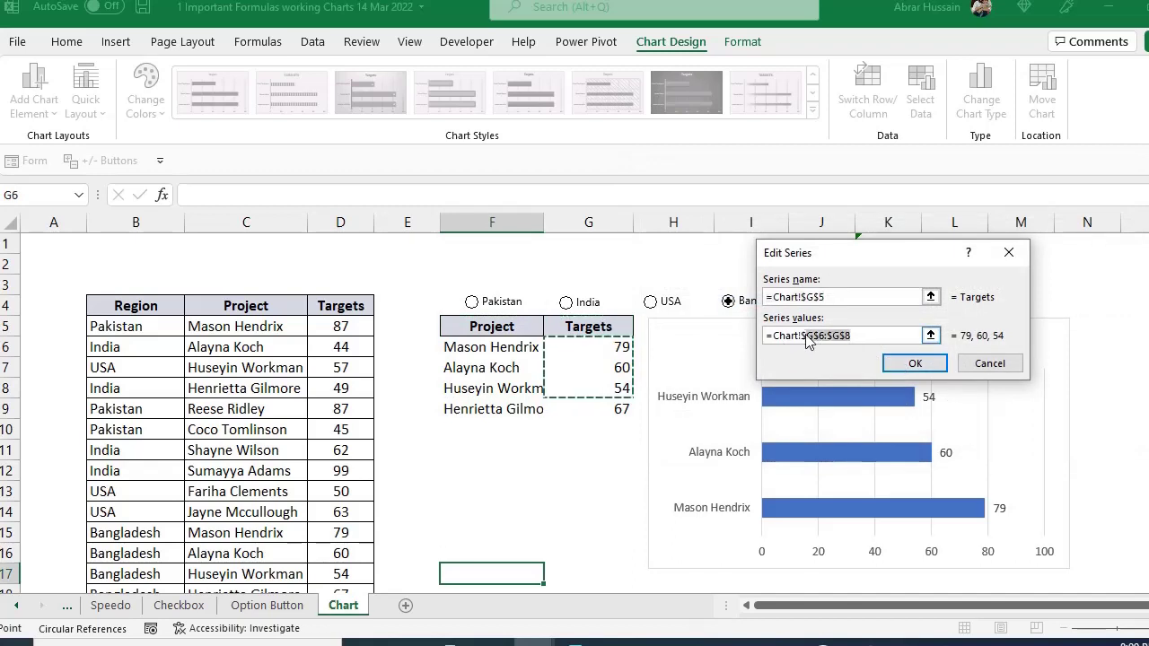
left_click(992, 364)
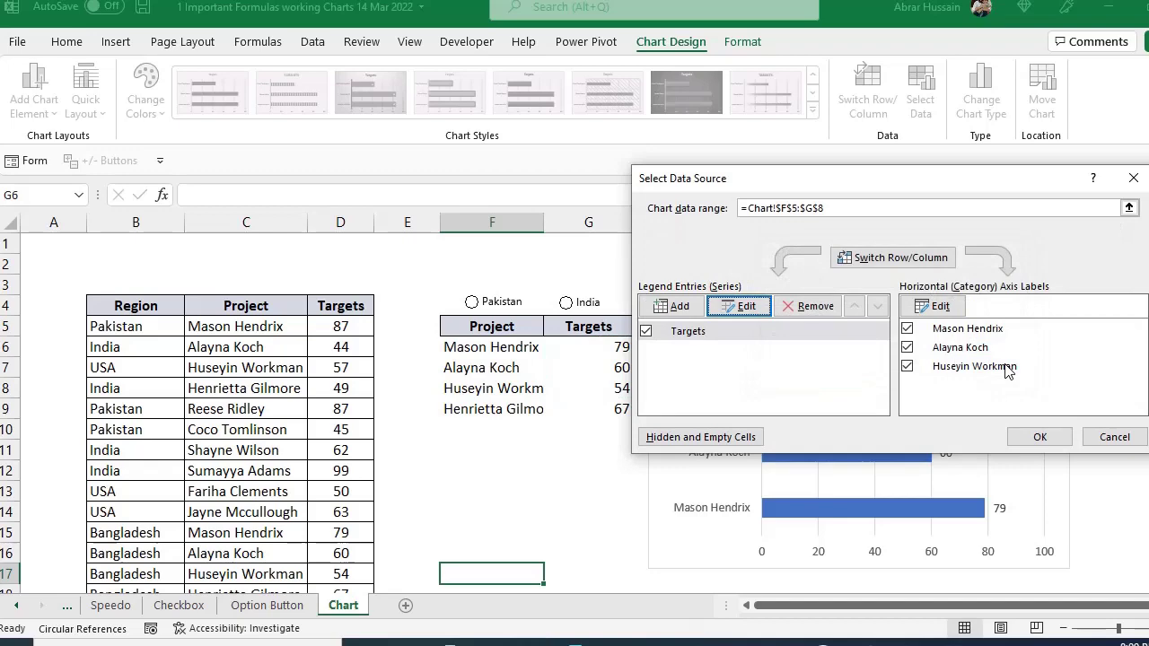
left_click(1111, 432)
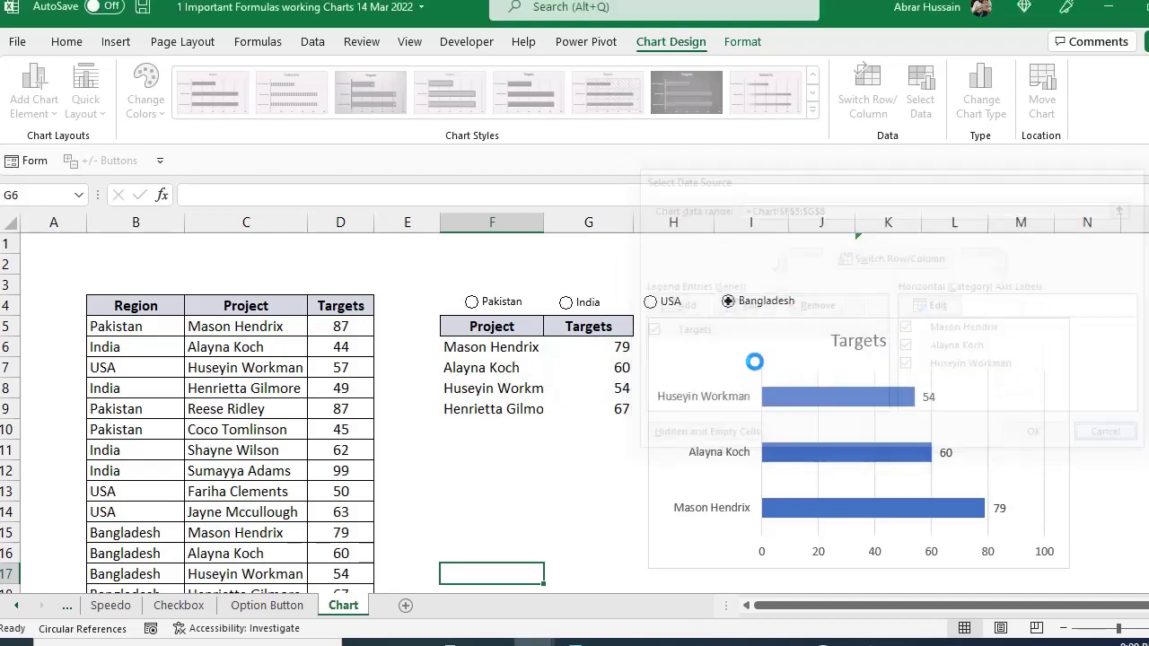
Define a workbook-level name targets that refers to the spilled filter result =Chart!$F$6#
left_click(510, 349)
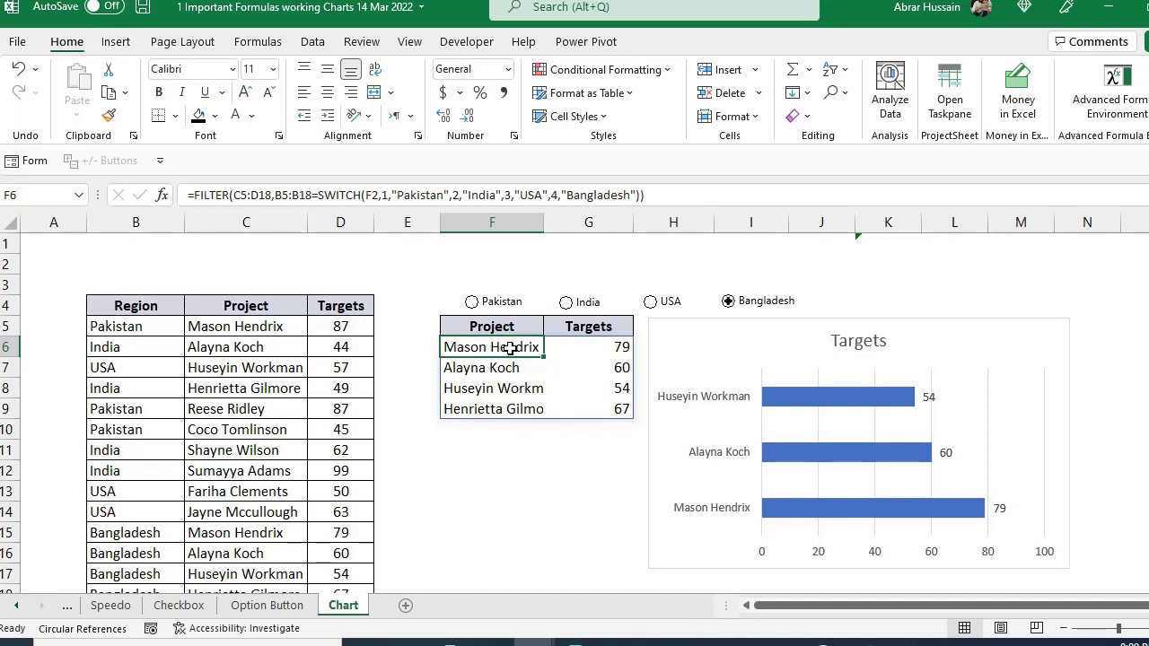
left_click(258, 41)
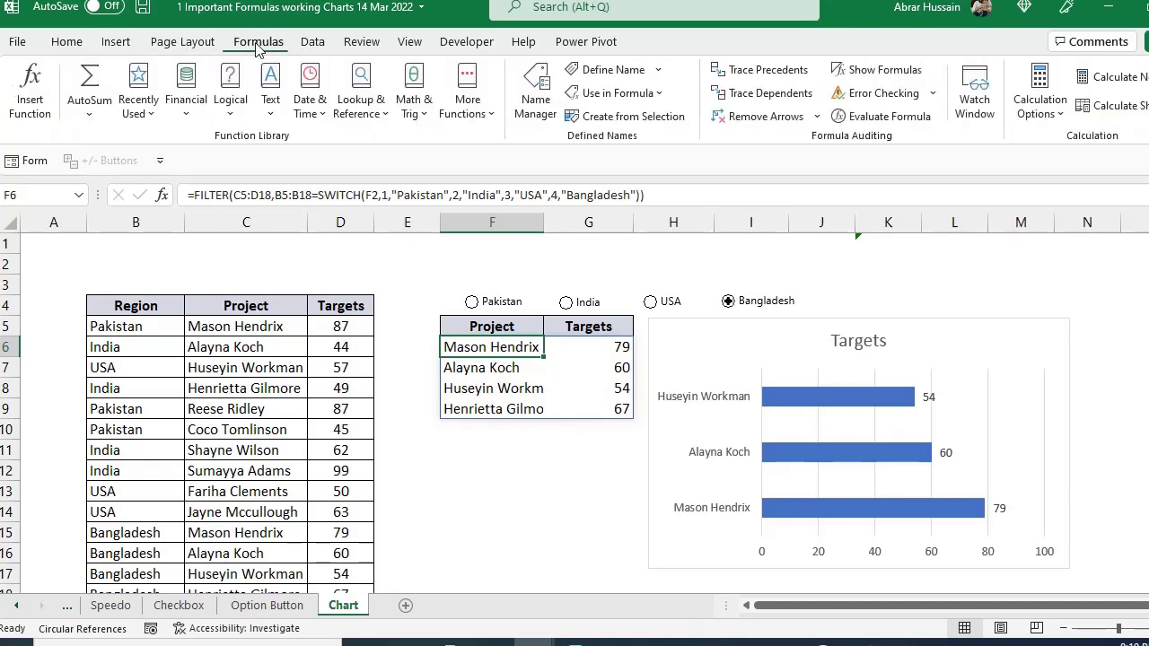
left_click(614, 69)
left_click_drag(858, 189, 759, 168)
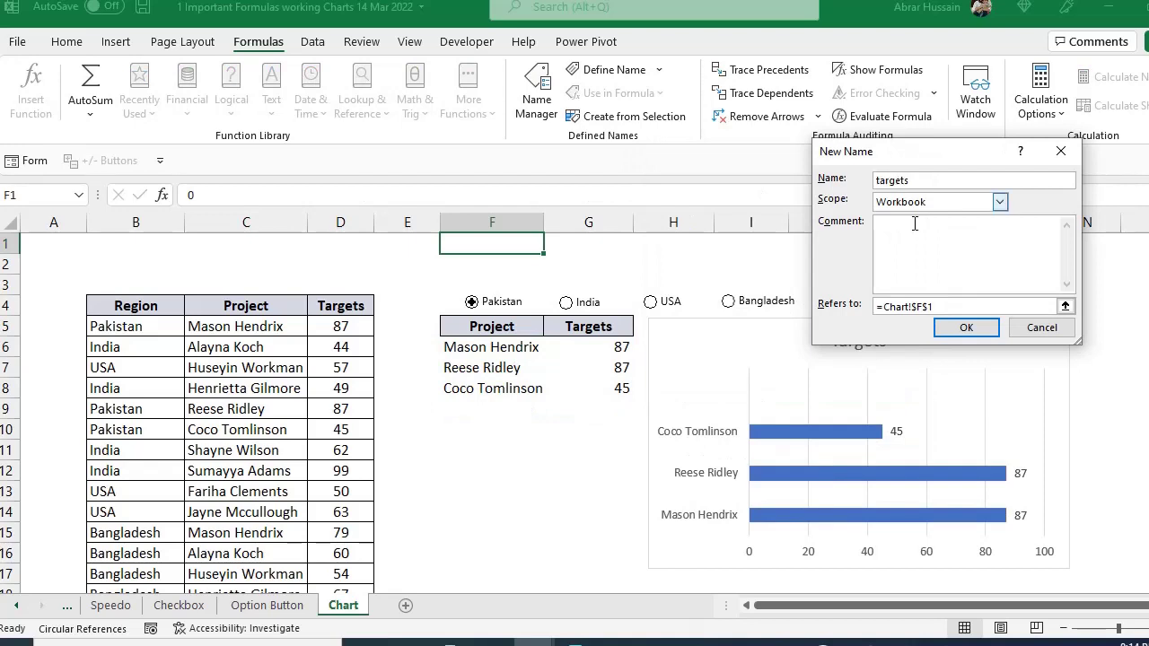
left_click(945, 307)
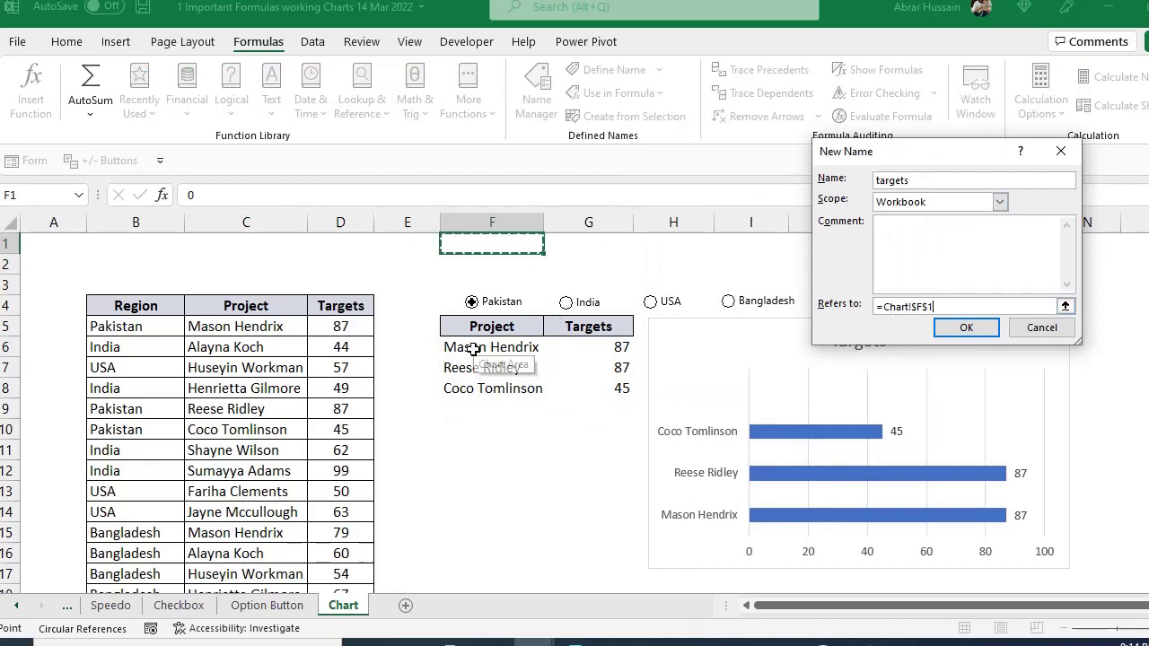
left_click_drag(455, 346, 488, 346)
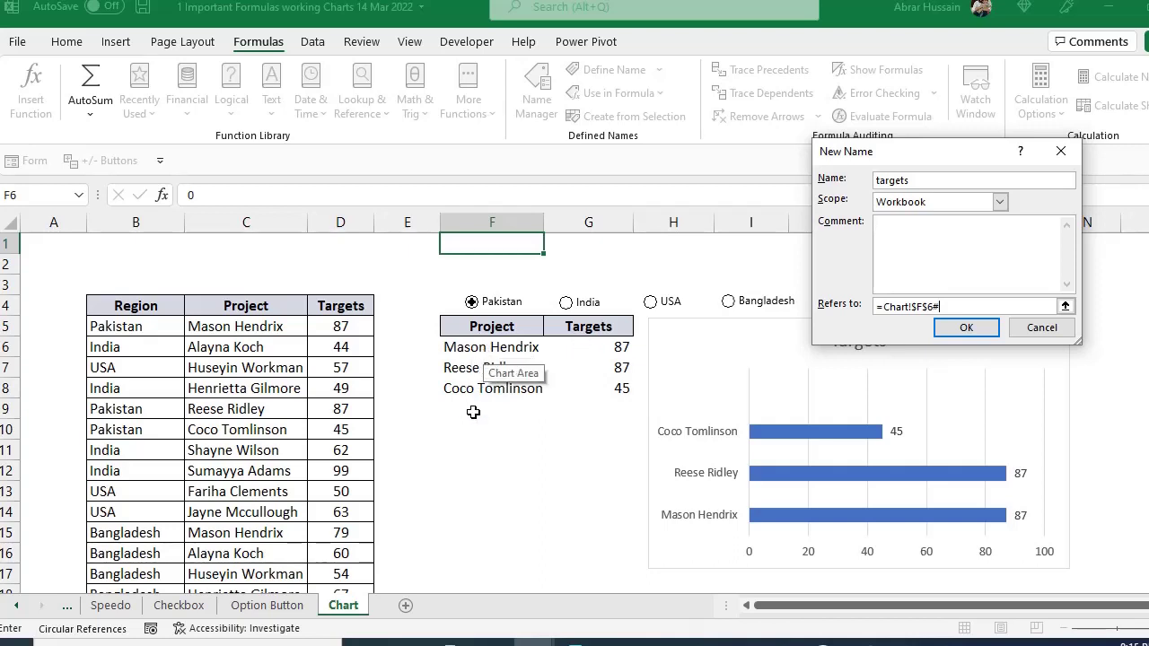
left_click(964, 328)
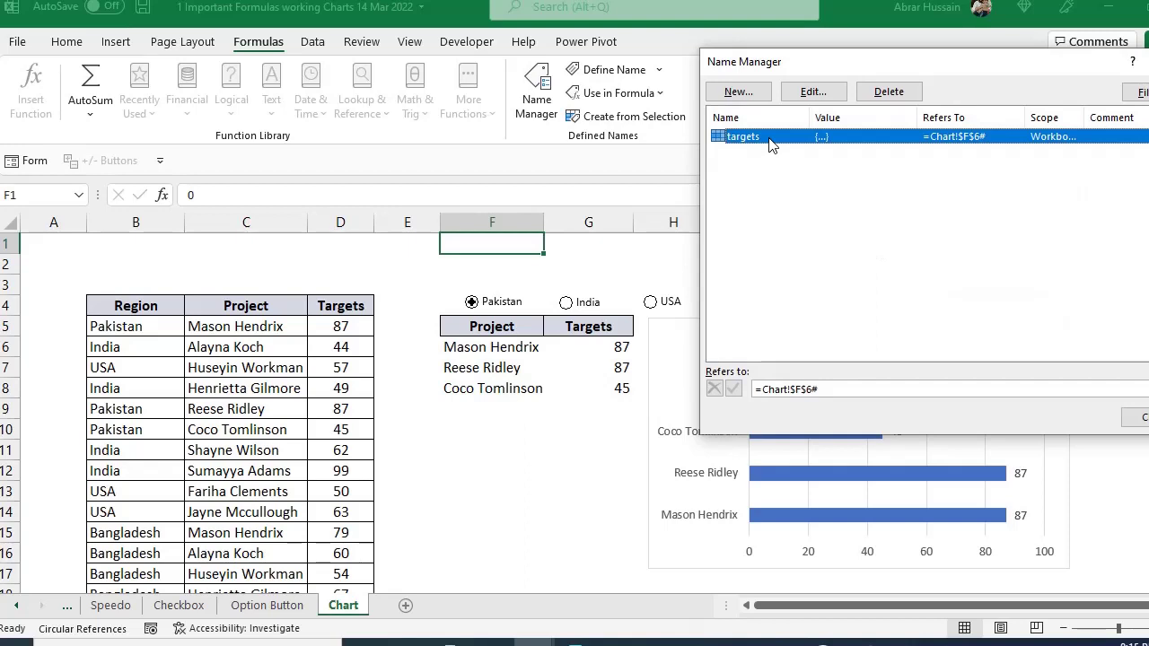
Change the reference of the name targets to =INDEX(Chart!$F$6#,,2) and save the change
left_click(831, 388)
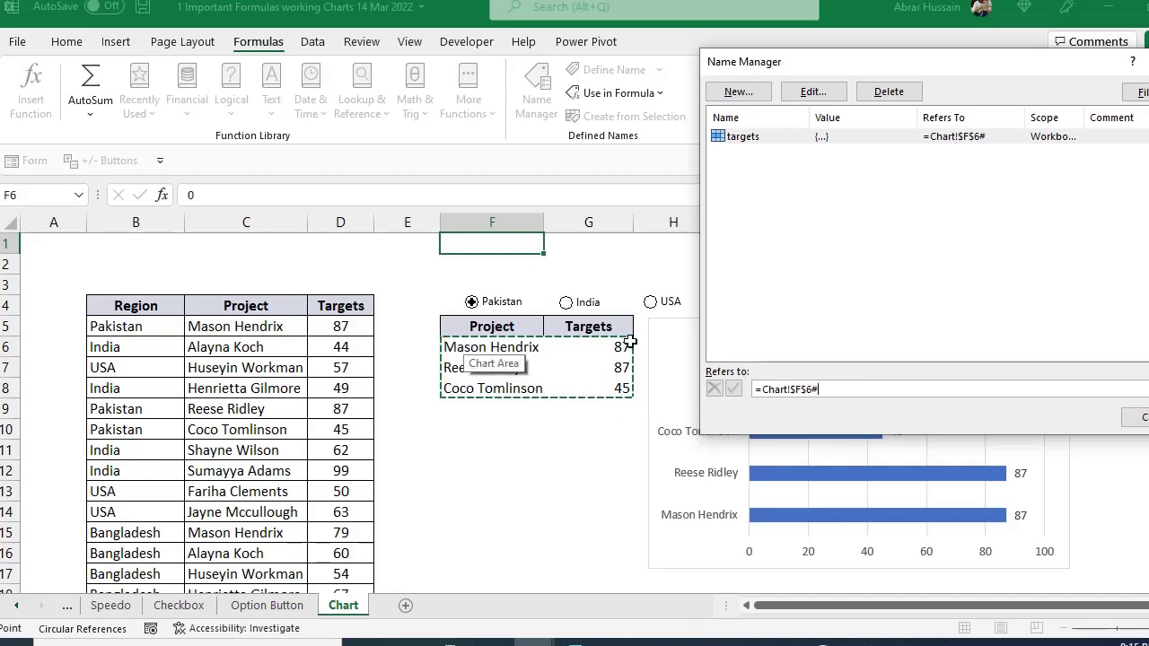
left_click(821, 393)
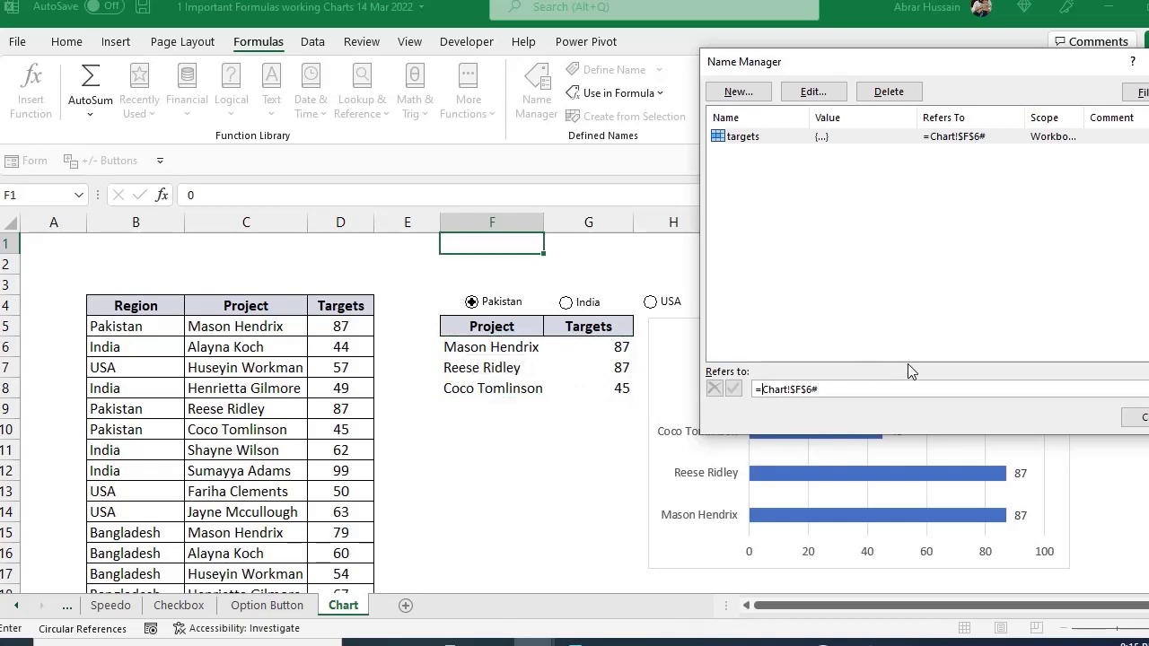
type("Index(")
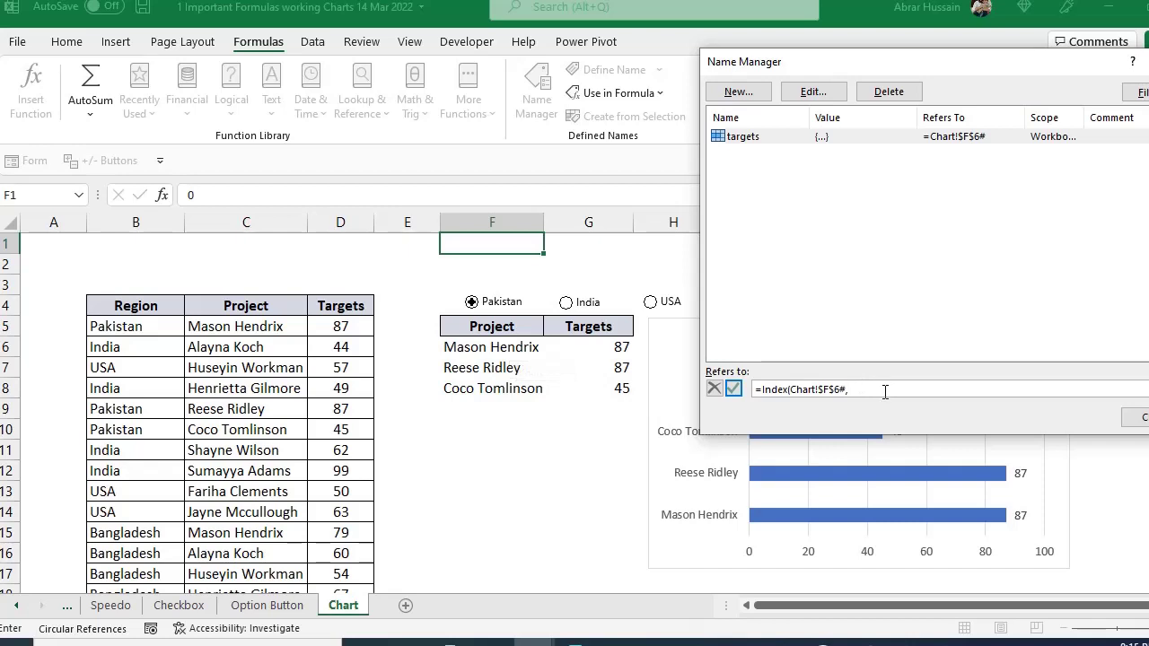
type(",")
type("2")
left_click(1137, 417)
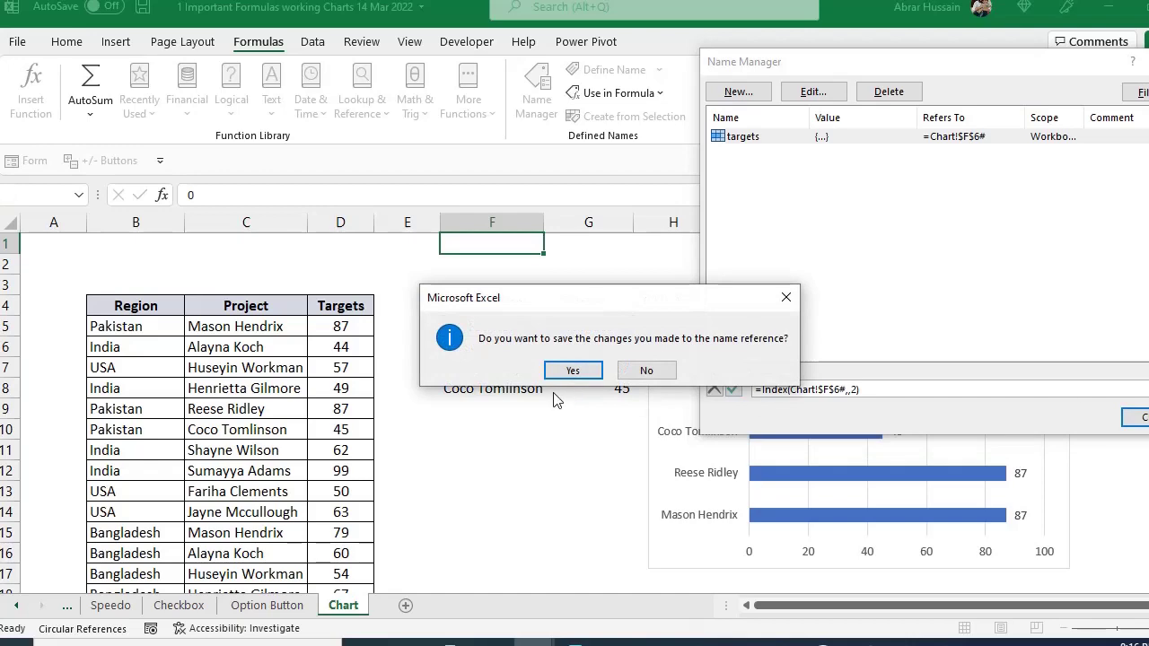
left_click(574, 372)
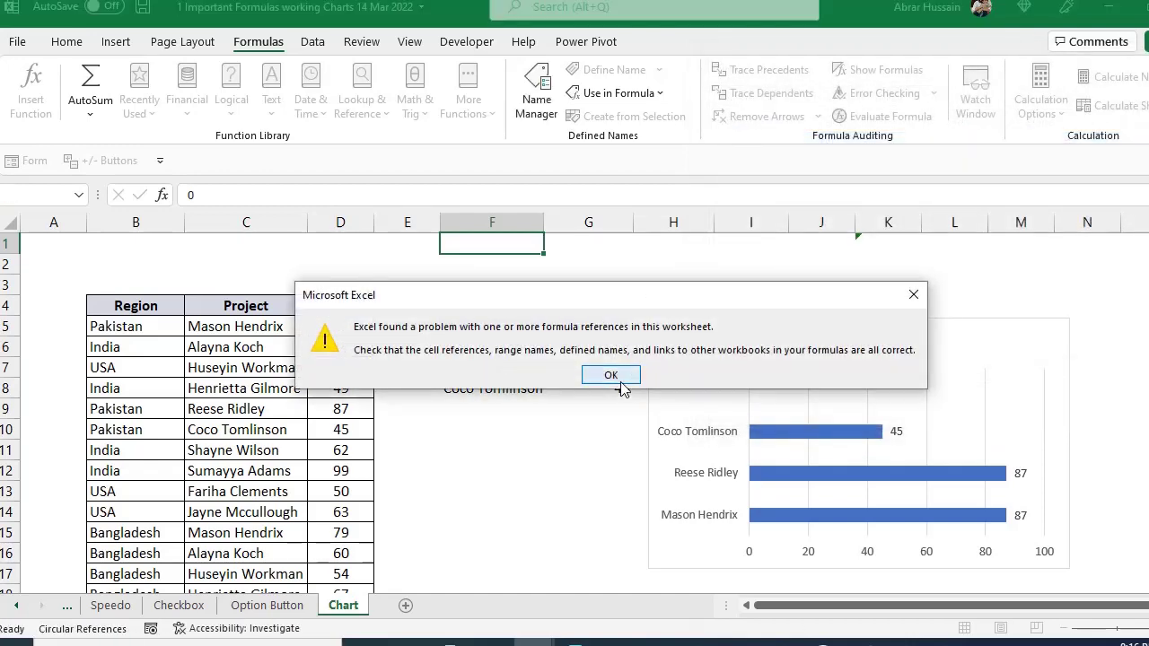
left_click(628, 385)
Check the cells covered by targets and reuse its formula to define the name projects as =INDEX(Chart!$F$6#,,1)
left_click(537, 90)
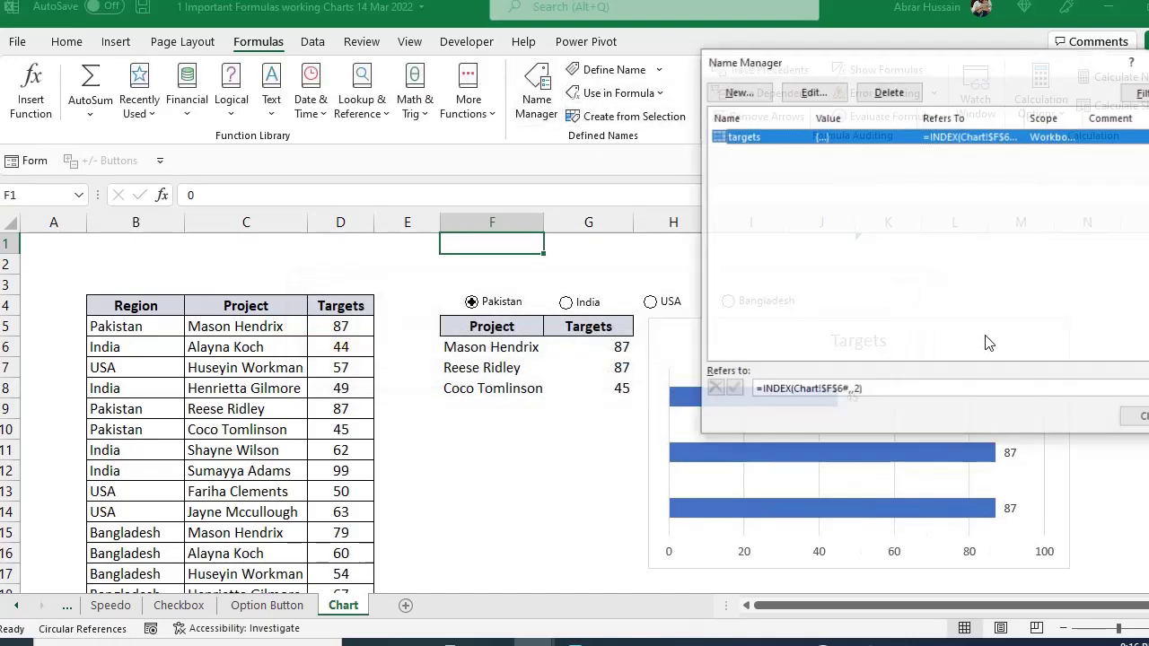
left_click(880, 389)
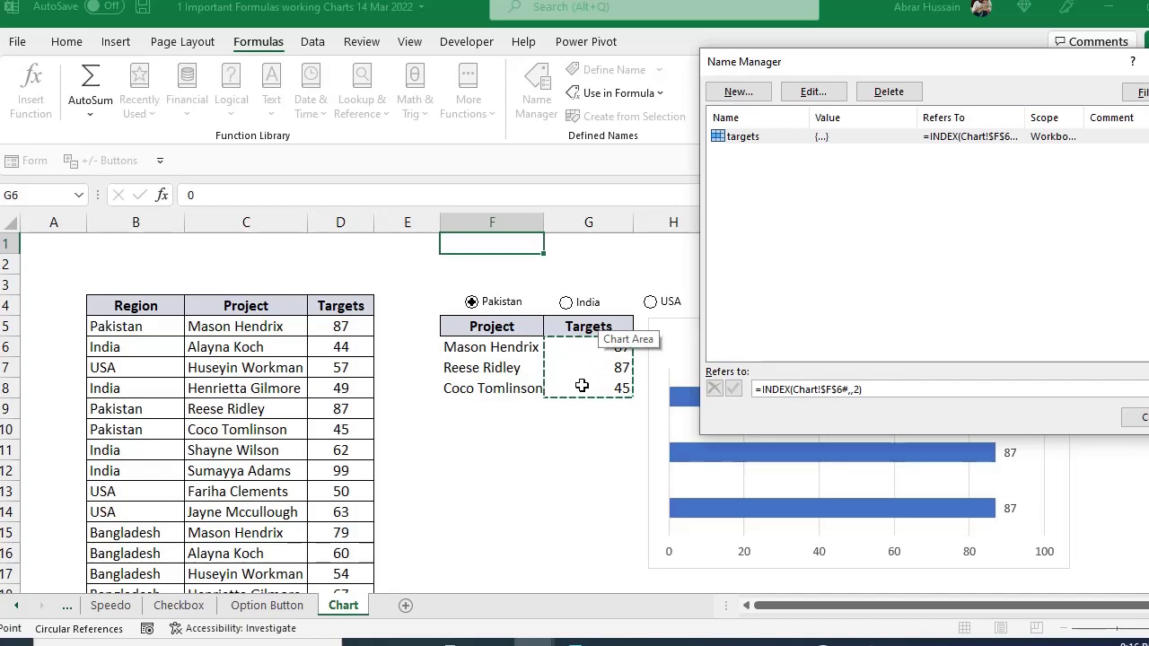
left_click(859, 388)
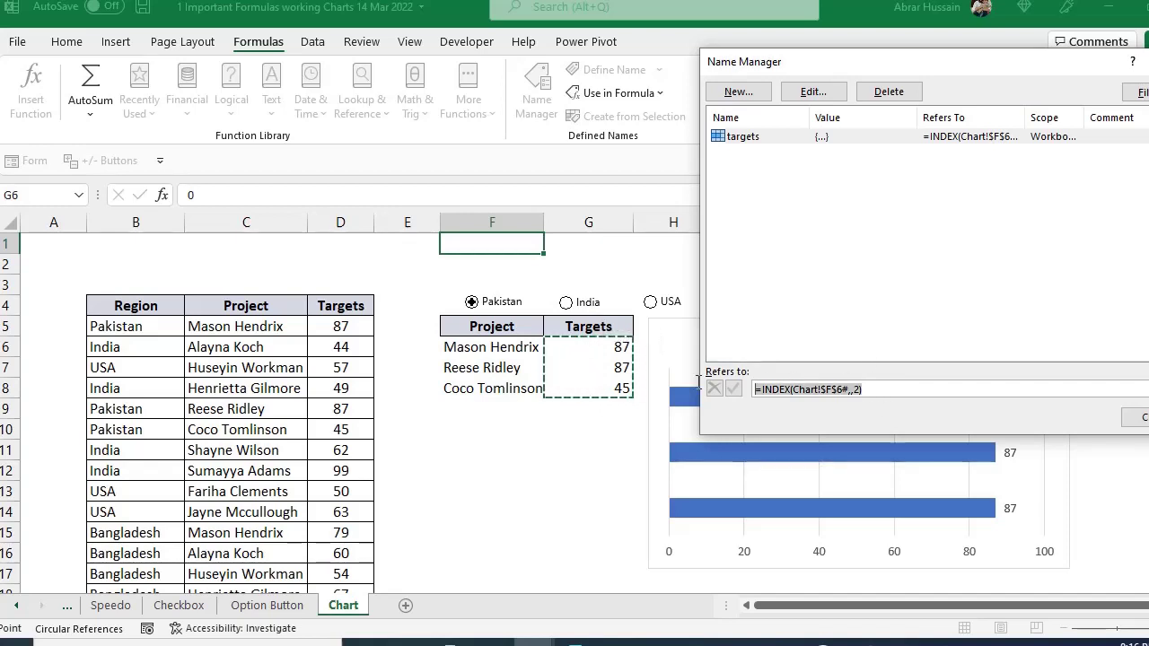
left_click(738, 91)
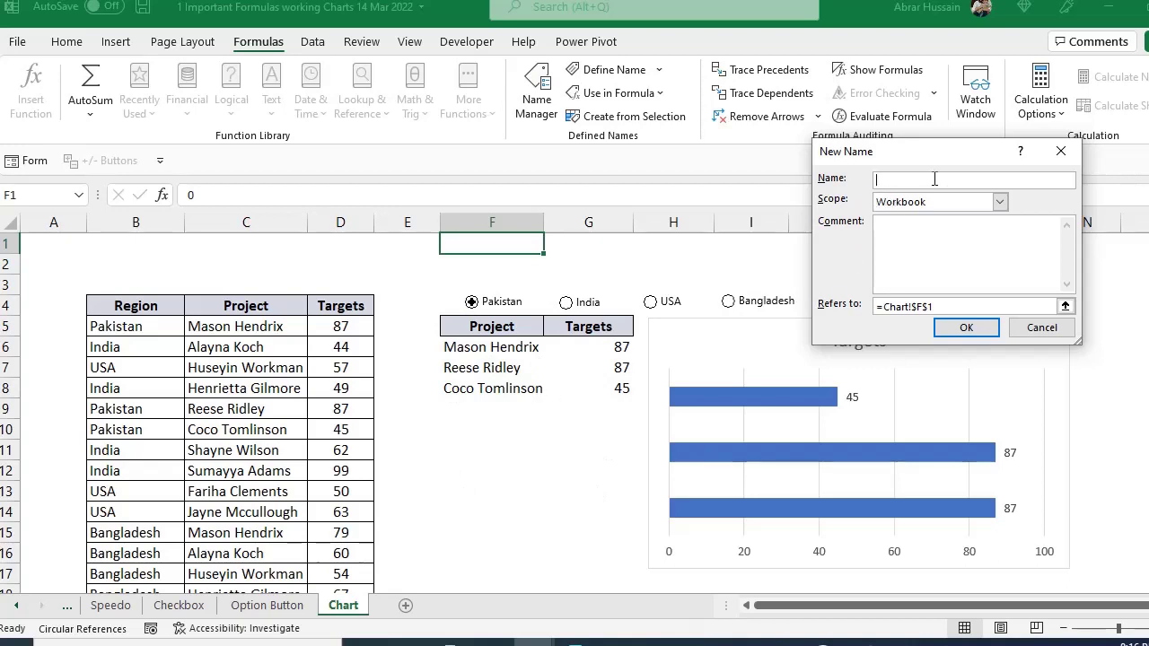
type("projects")
double_click(907, 306)
key("ctrl+v")
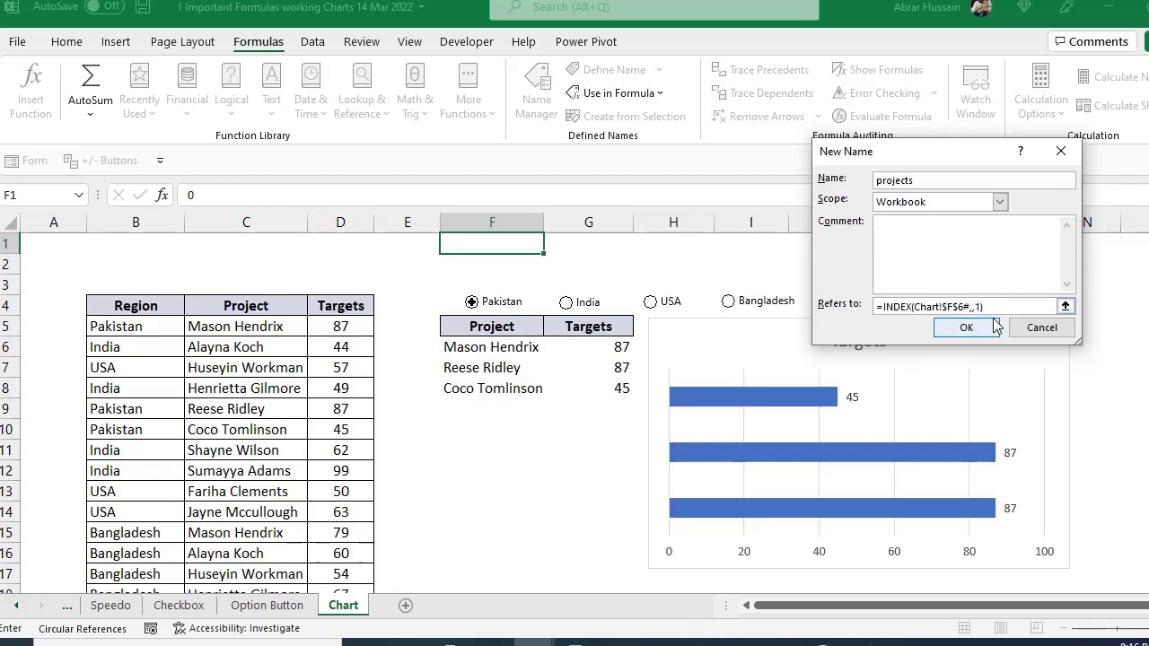
left_click(967, 329)
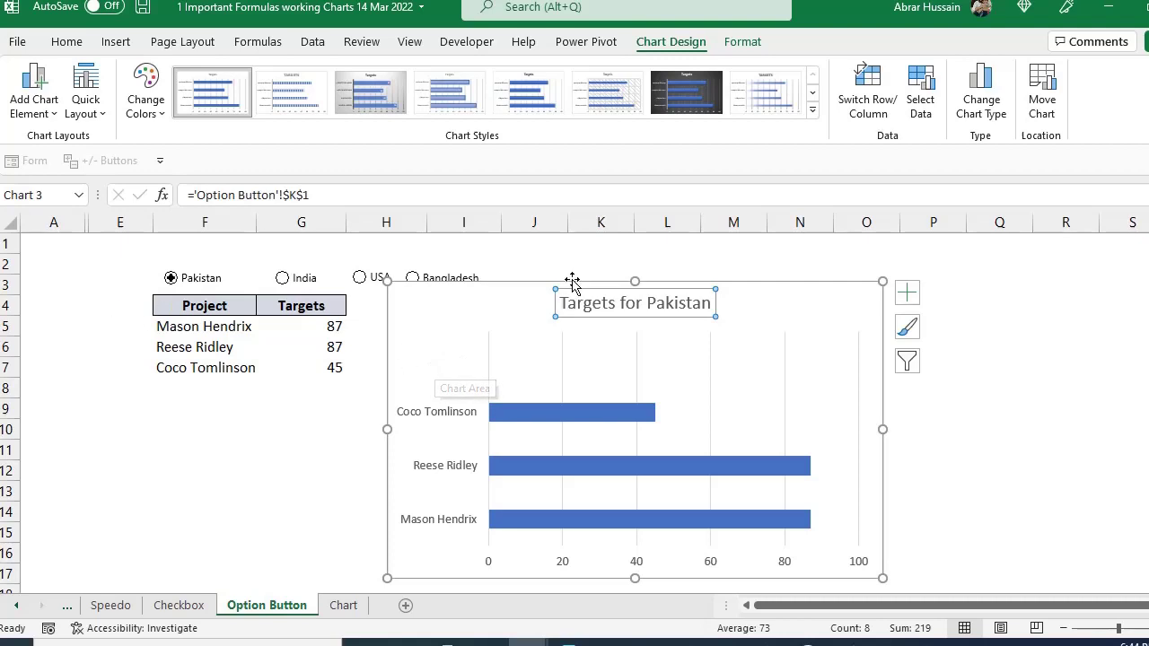
In the Option Button sheet's chart, replace the Targets series values range with the name reference 'Option Button'!targets
left_click(531, 285)
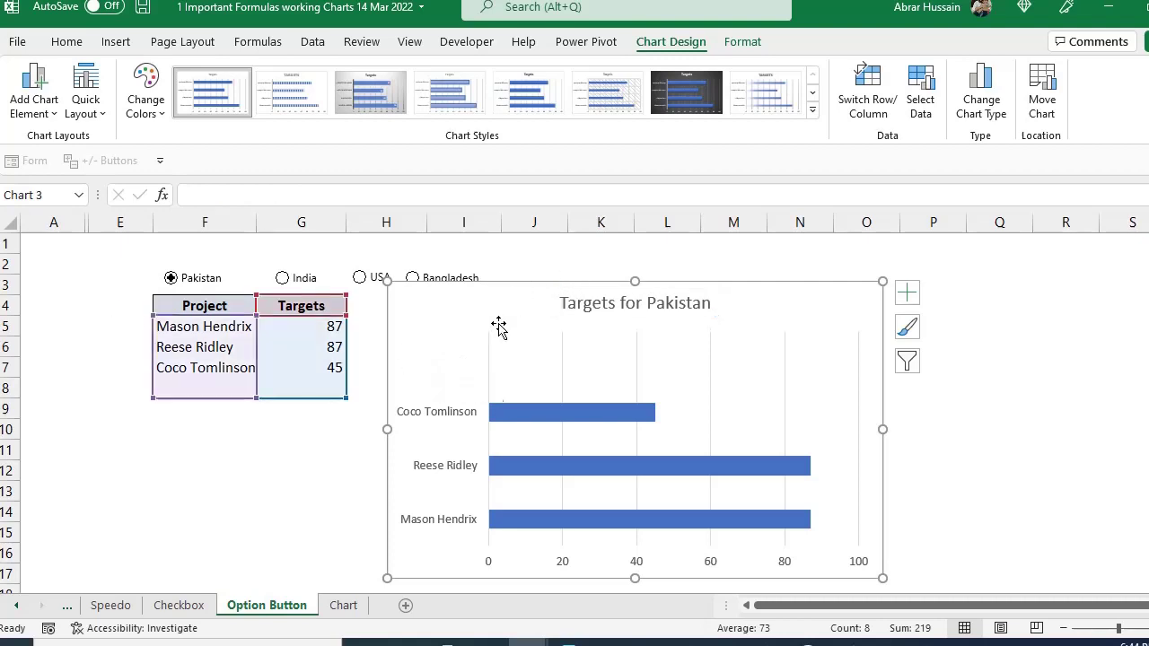
right_click(590, 422)
left_click(634, 512)
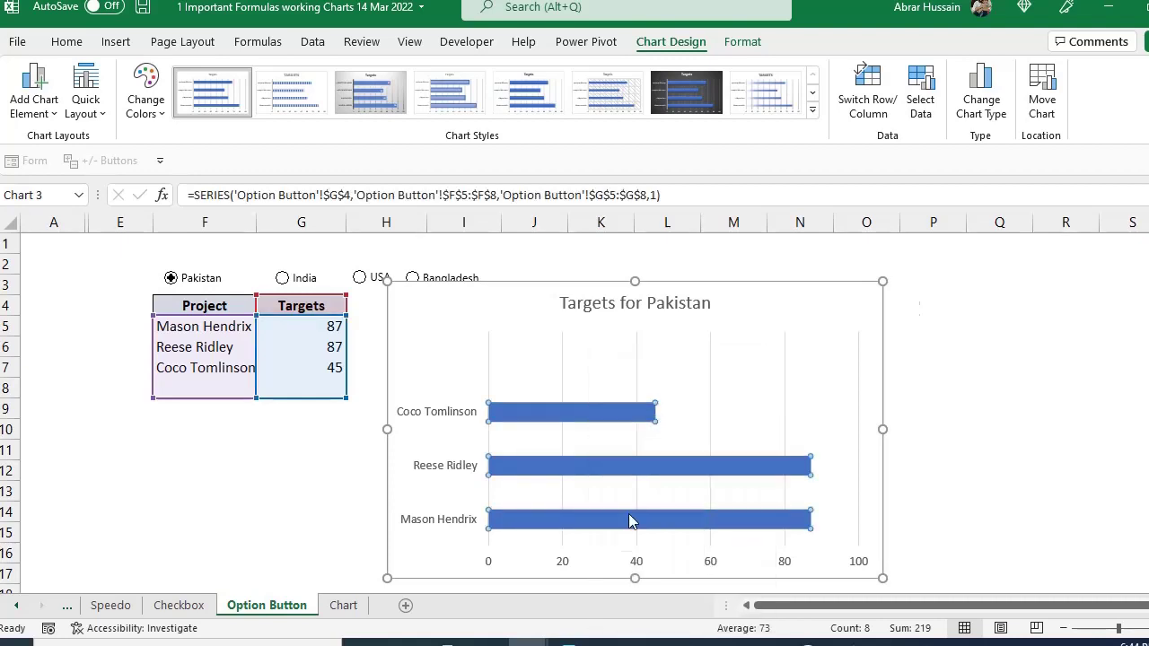
left_click_drag(833, 118, 747, 136)
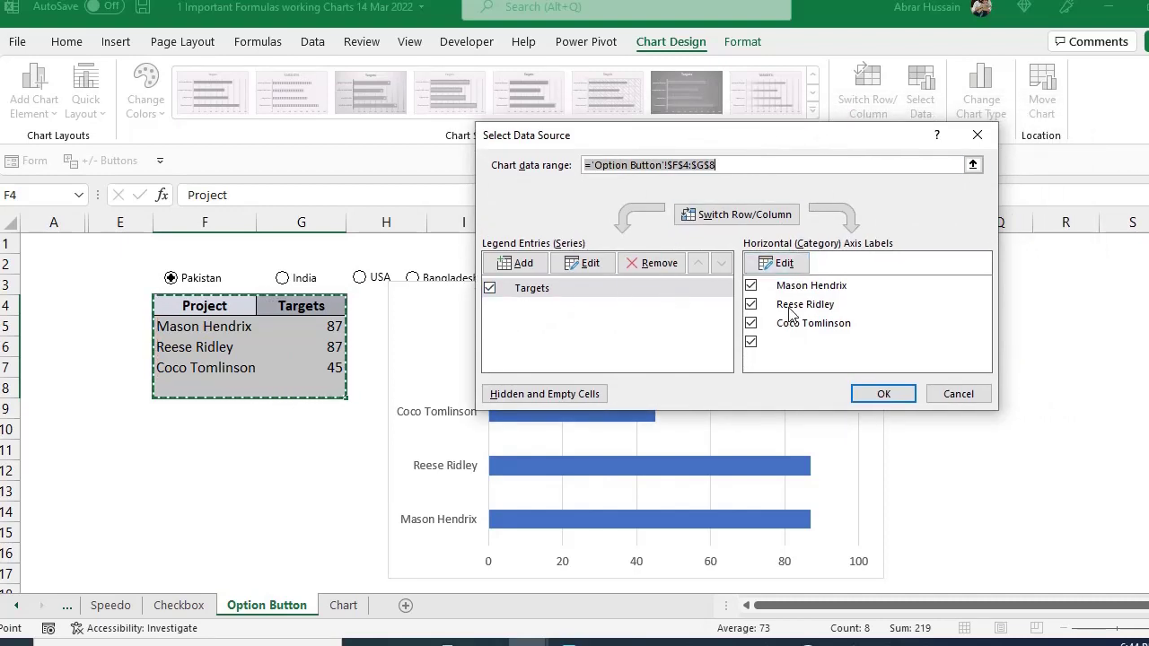
left_click(591, 263)
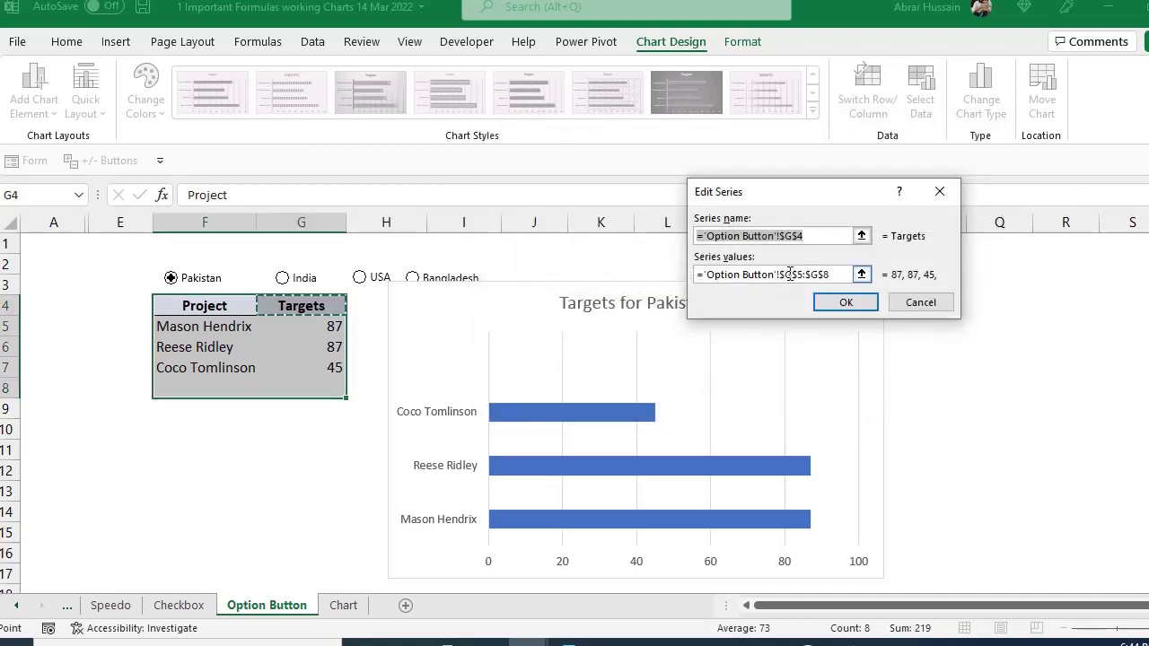
left_click_drag(708, 276, 774, 282)
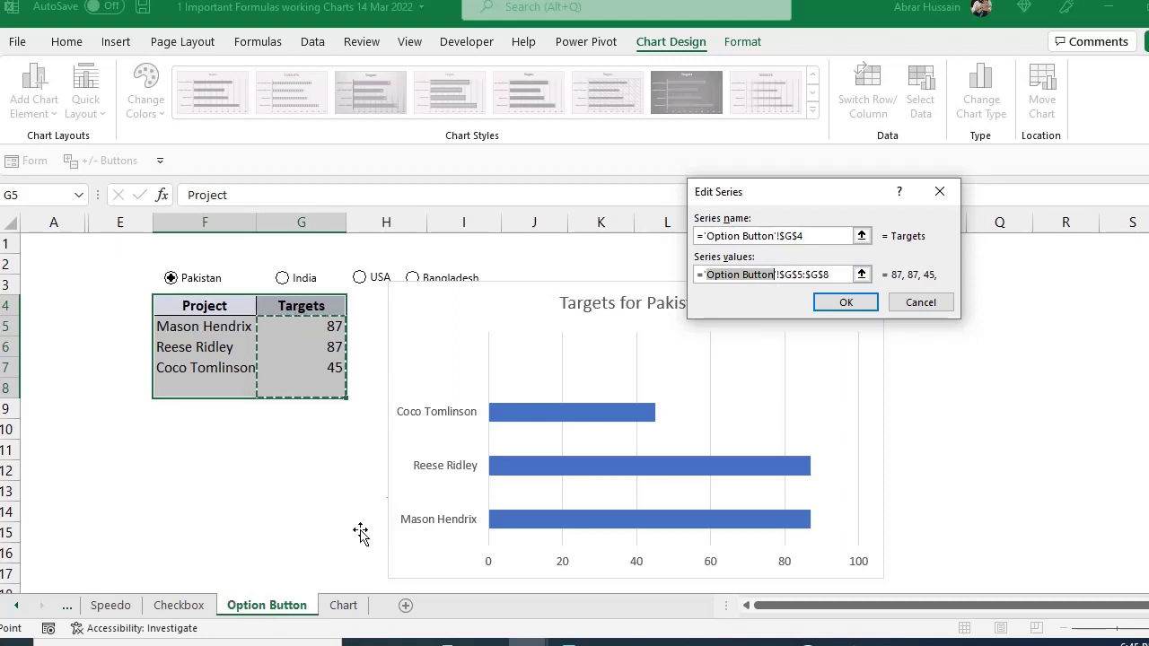
left_click_drag(779, 275, 833, 276)
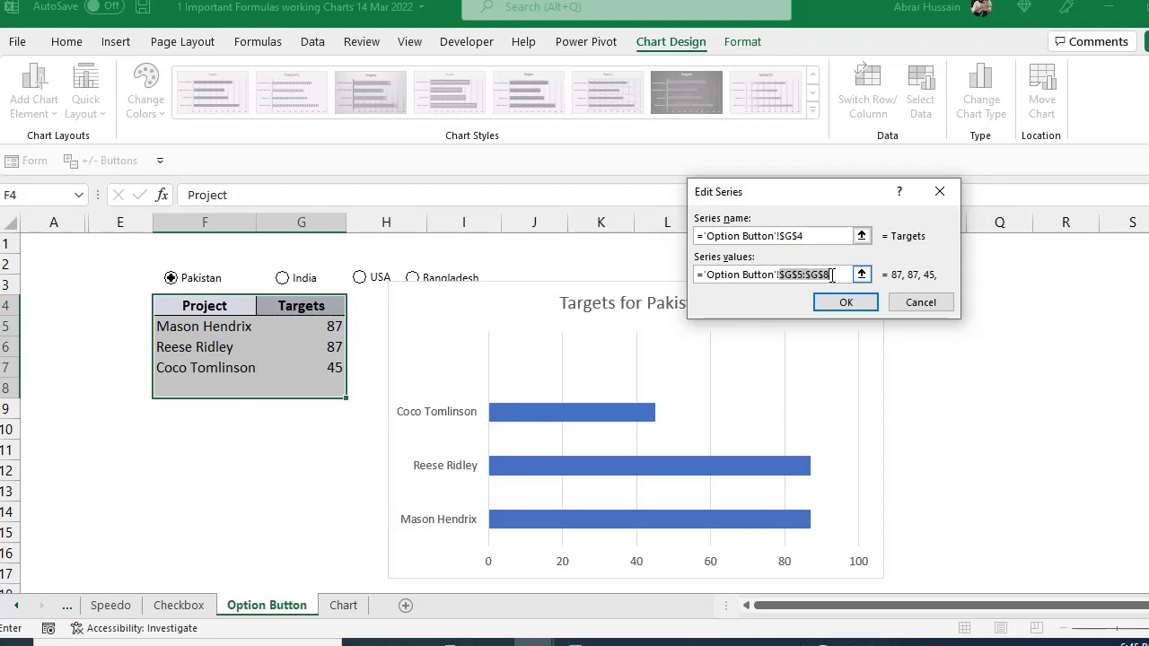
type("targets")
left_click(826, 307)
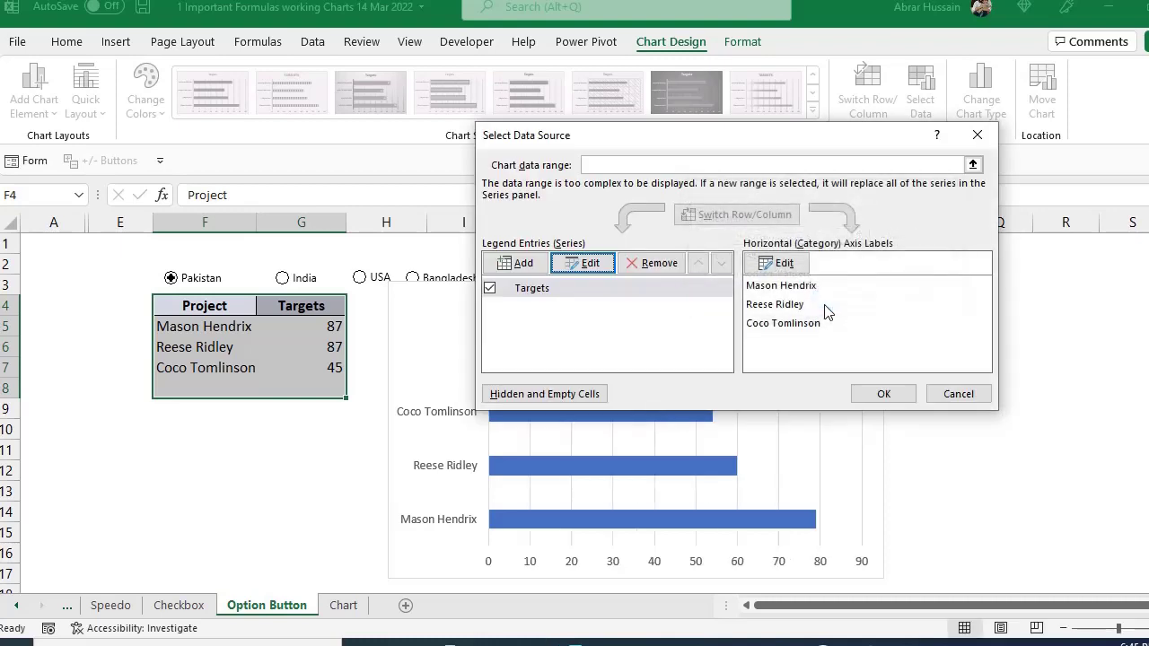
Replace the chart's horizontal axis label range with the name reference 'Option Button'!projects
left_click(783, 263)
left_click(823, 258)
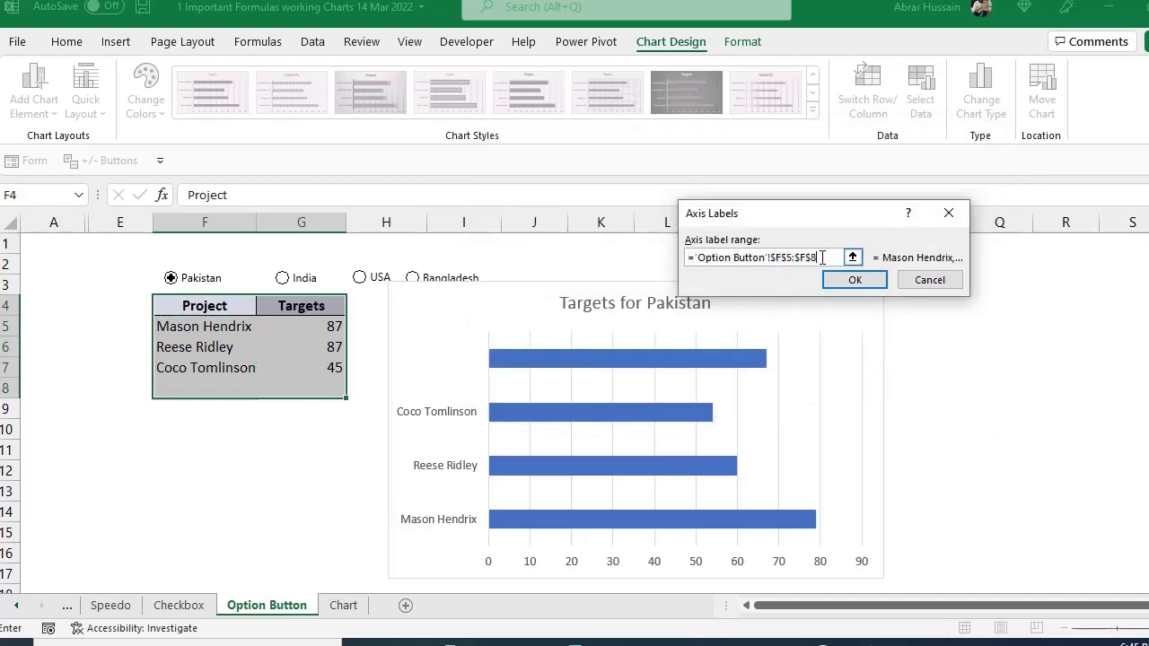
left_click_drag(823, 257, 769, 260)
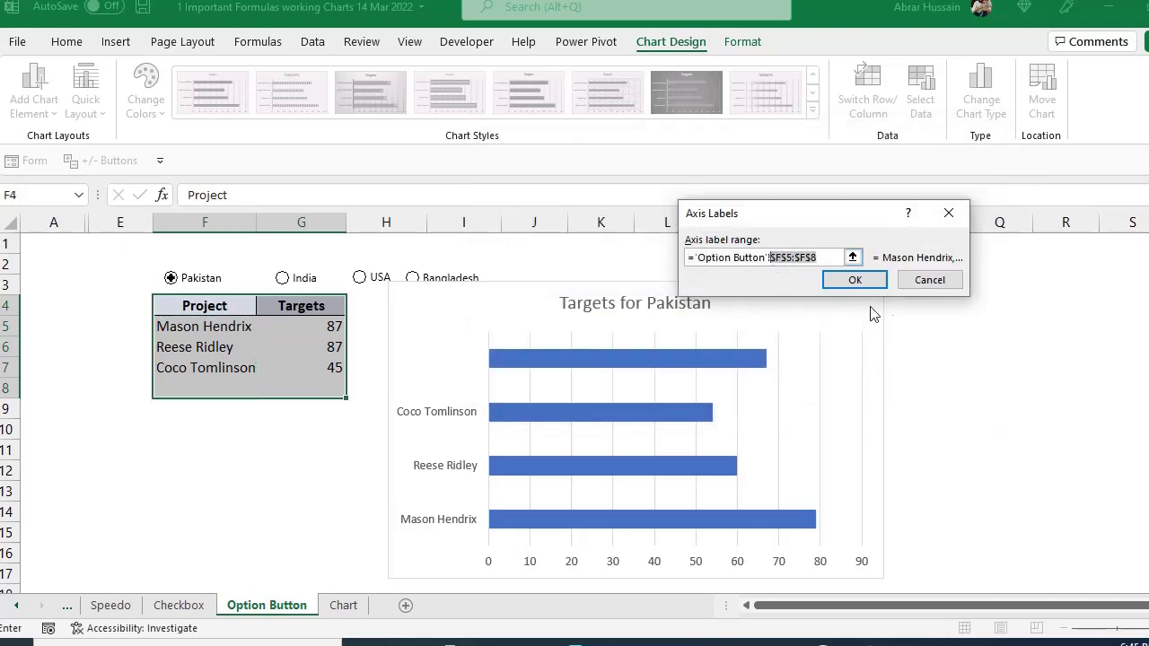
type("projects")
left_click(856, 280)
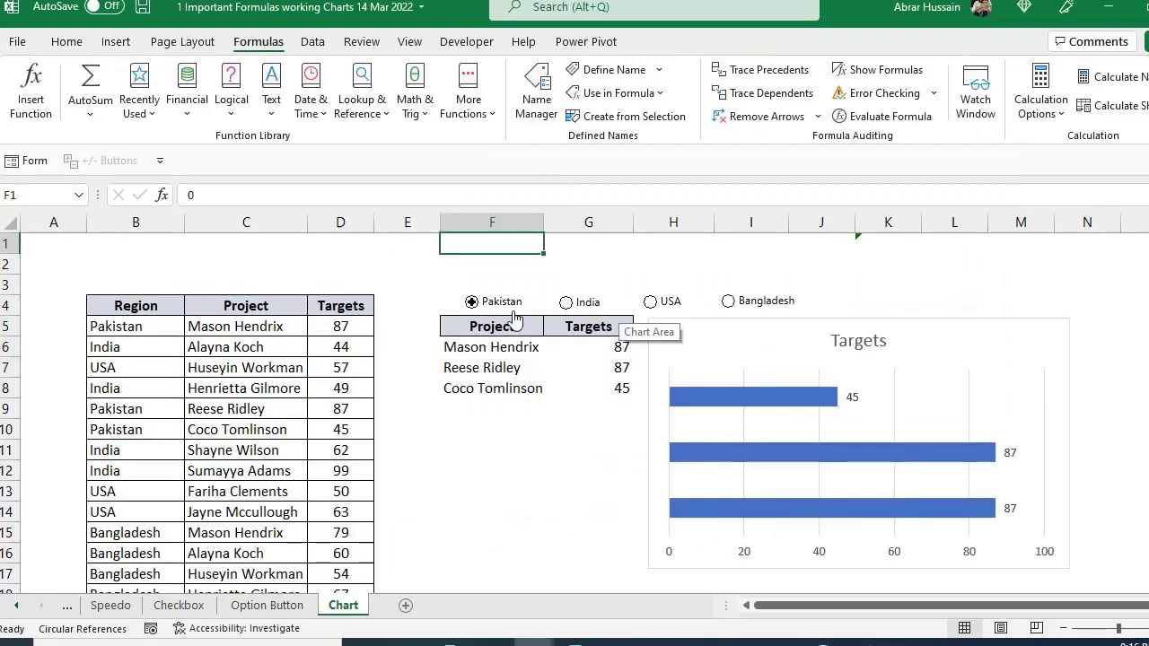
On the Chart sheet, test the bar chart with the India, Pakistan and Bangladesh options, ending on Pakistan
left_click(572, 305)
left_click(573, 303)
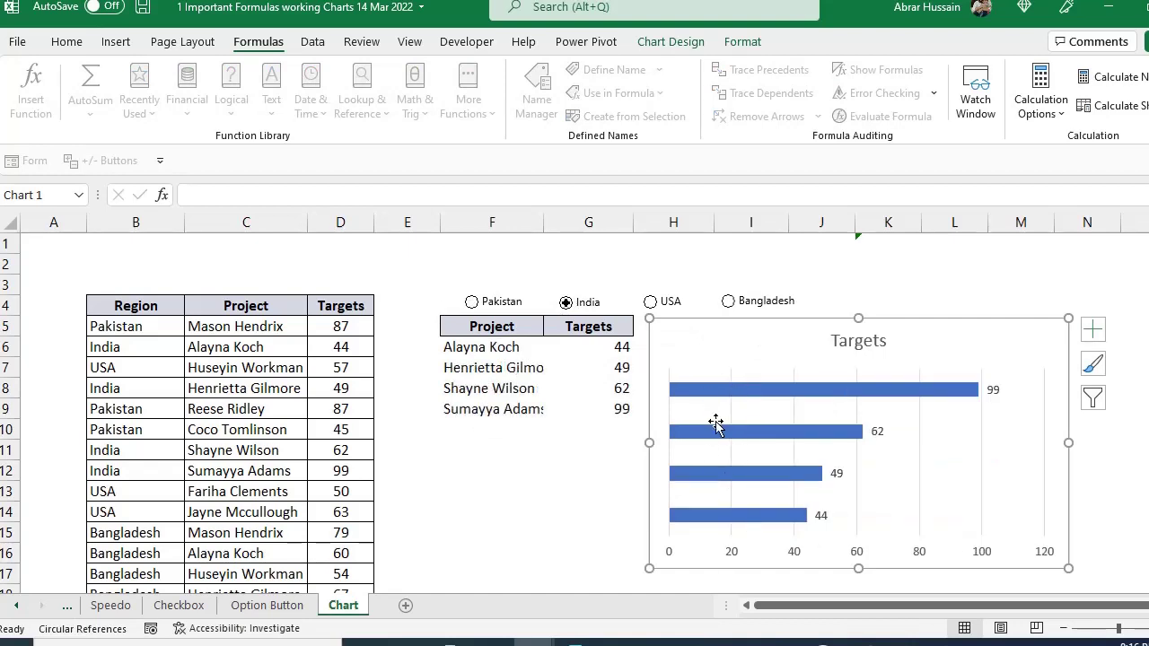
left_click(486, 306)
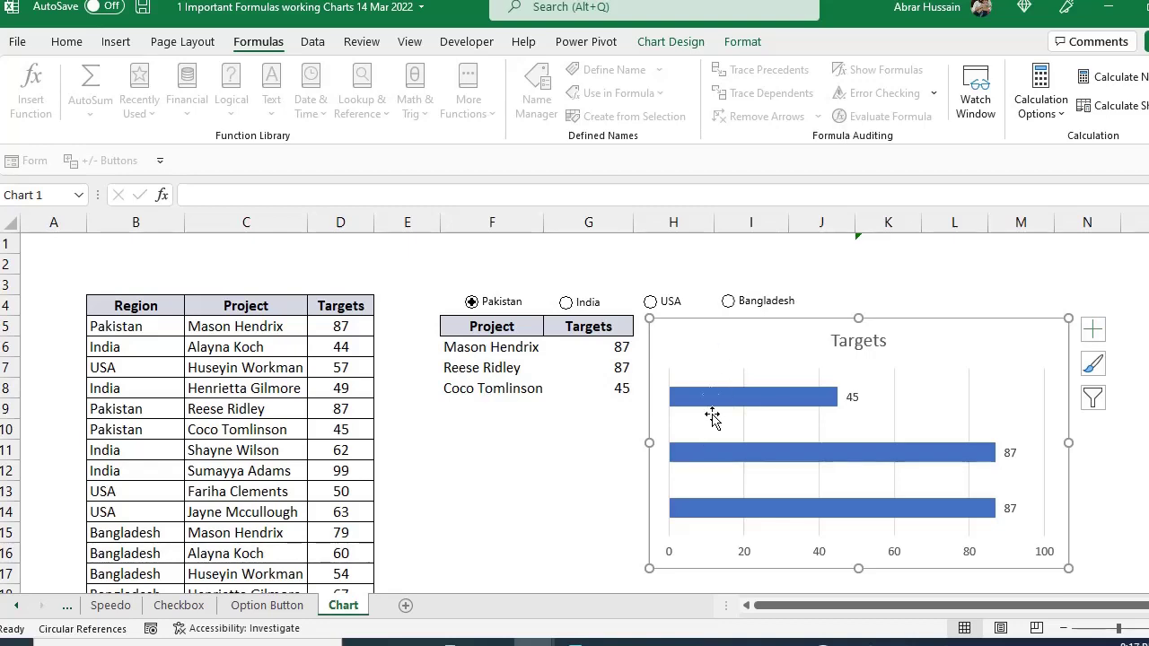
left_click(729, 302)
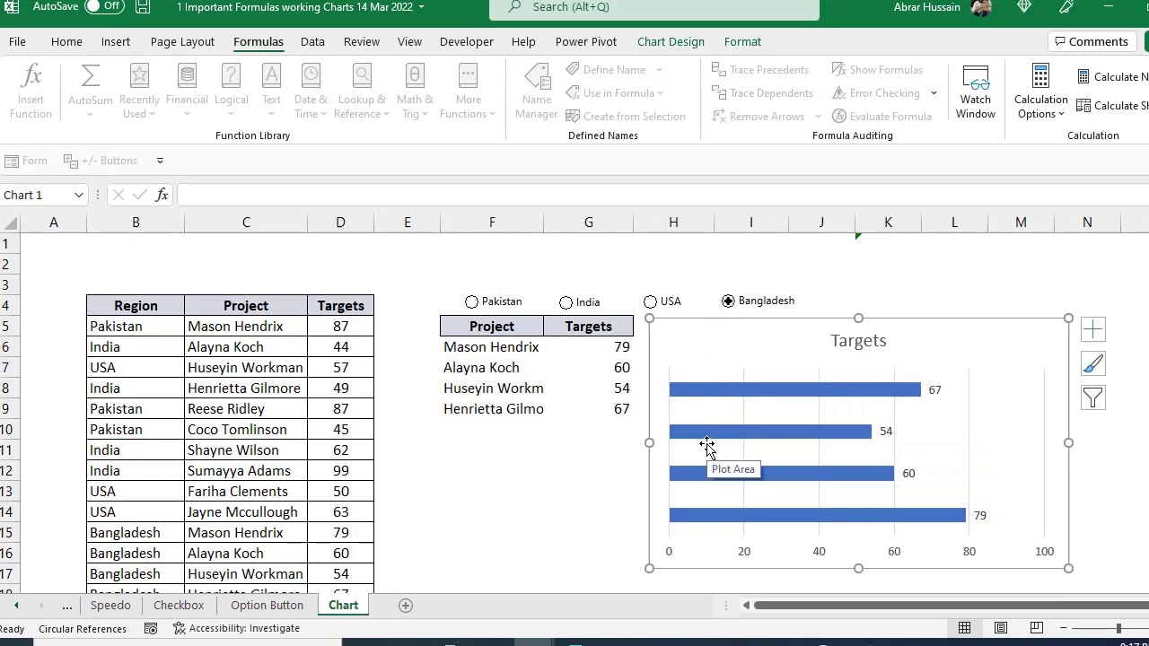
left_click(472, 302)
Move the Targets chart over the filtered Project and Targets table, just below the option buttons
left_click(846, 341)
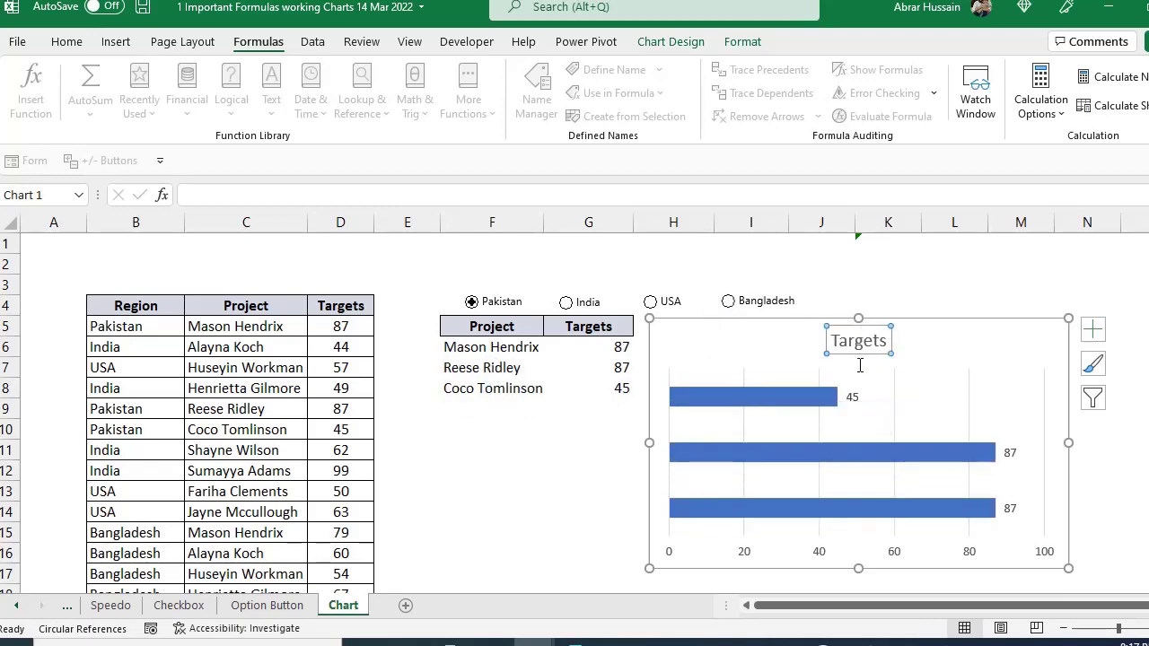
left_click_drag(846, 341, 634, 340)
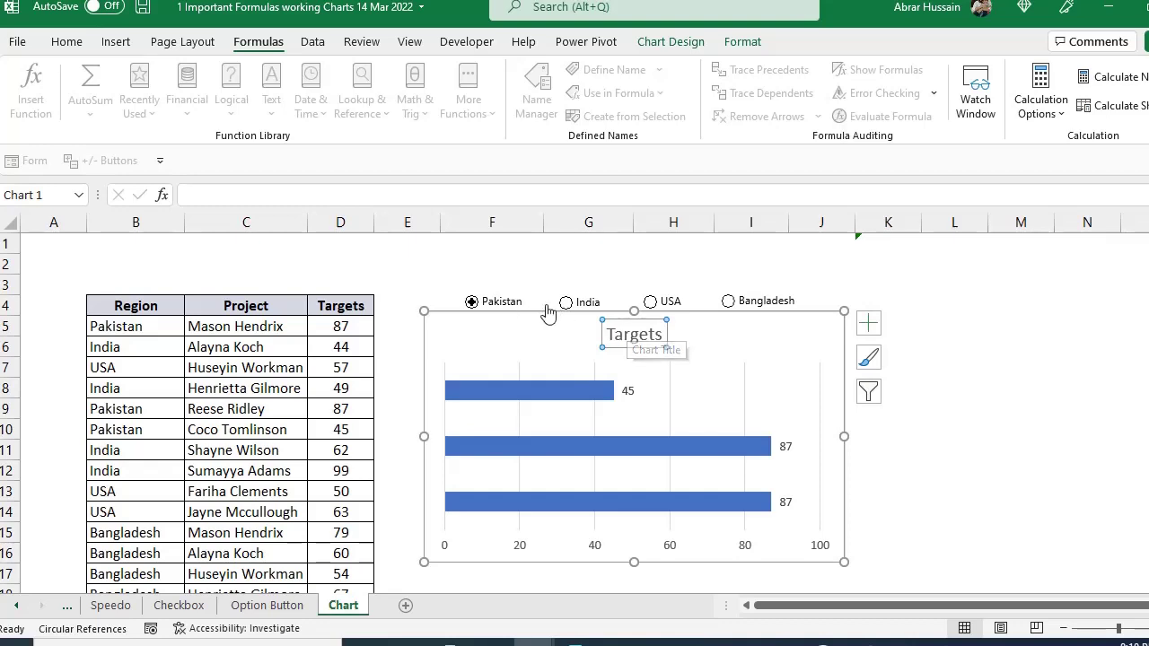
left_click(887, 262)
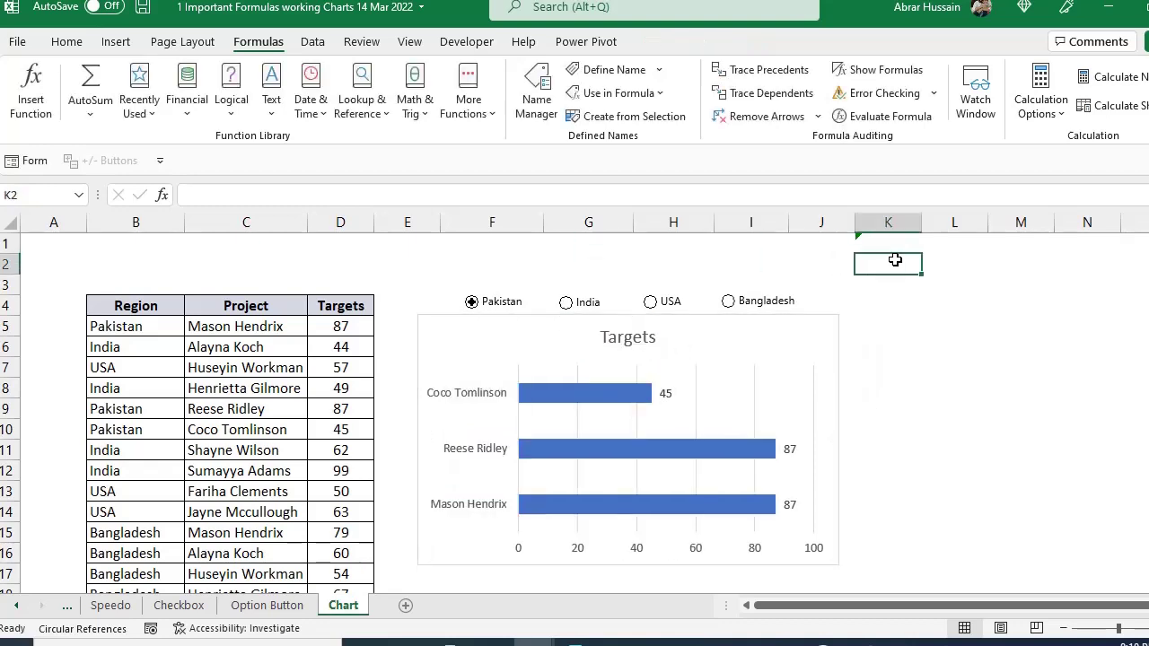
Clear the old title formula from K1 and show the option buttons' linked cell F2 in black text
left_click(882, 243)
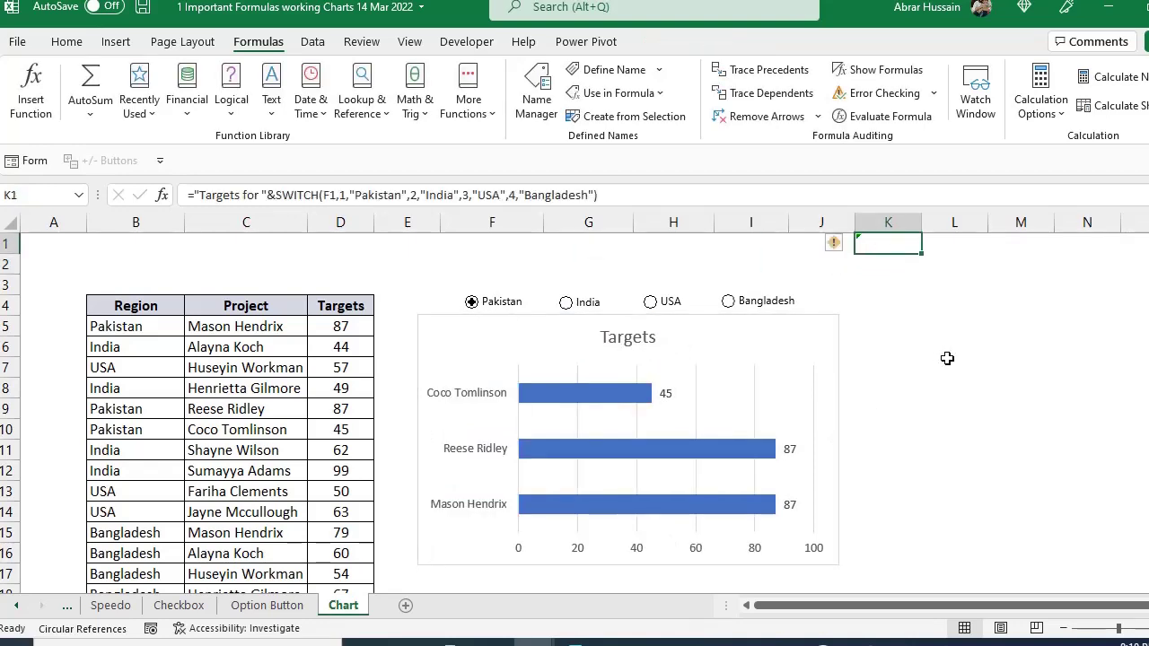
left_click(492, 243)
left_click(66, 41)
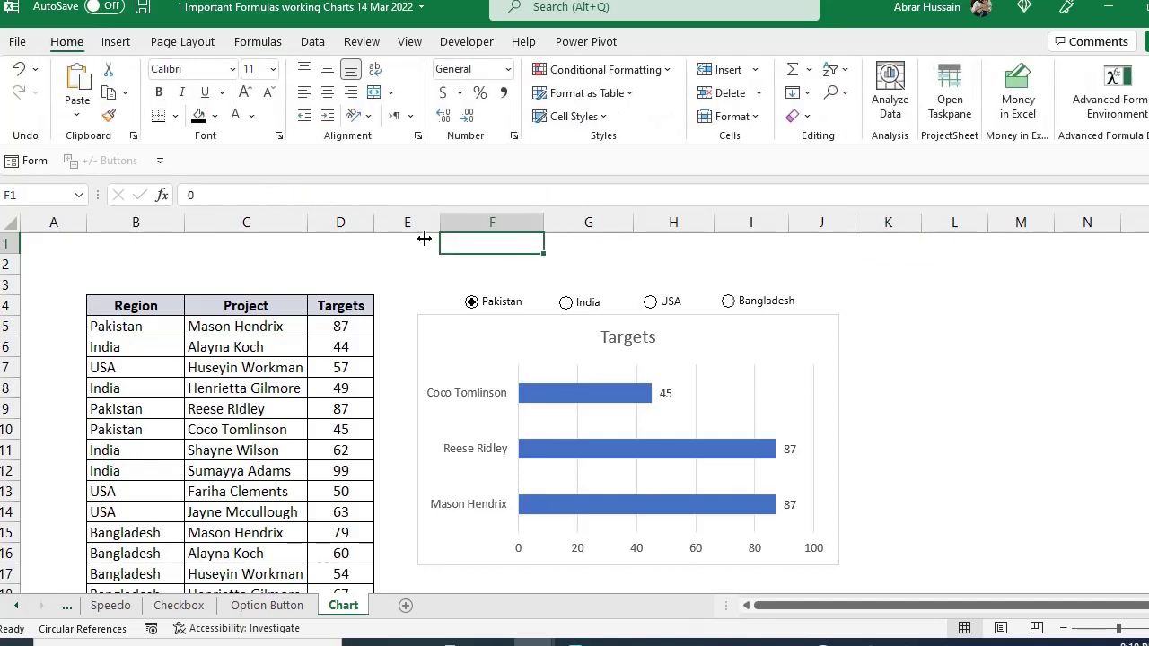
left_click(534, 264)
Check how the linked number in F2 responds to selecting India and Pakistan
left_click(575, 303)
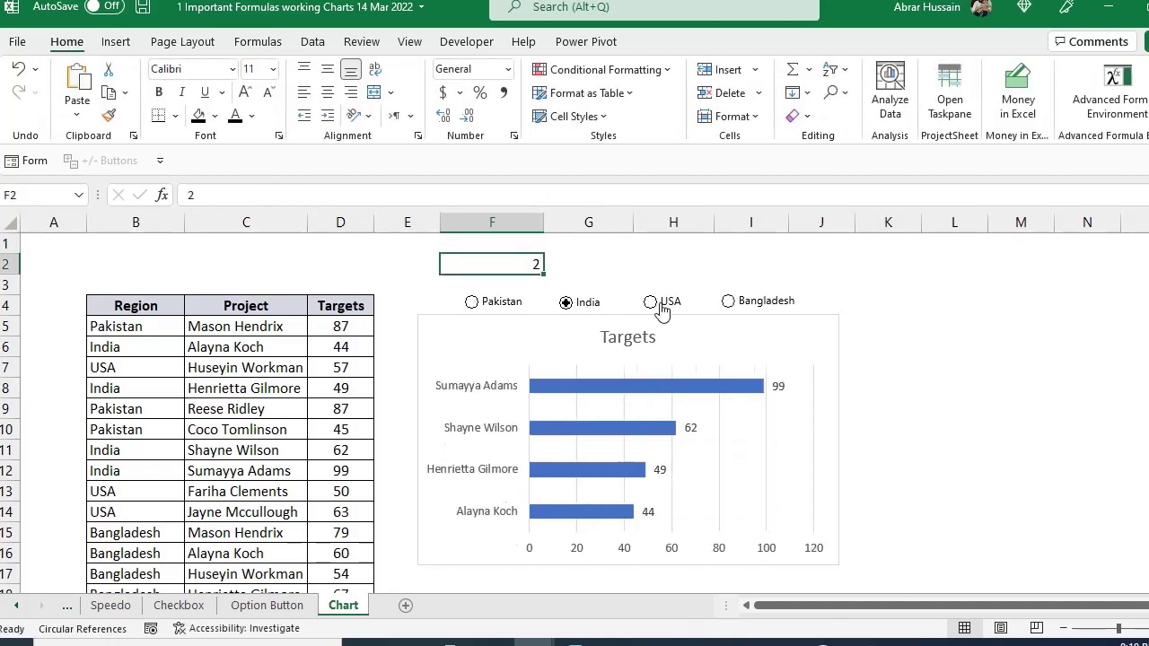
left_click(475, 303)
left_click(867, 280)
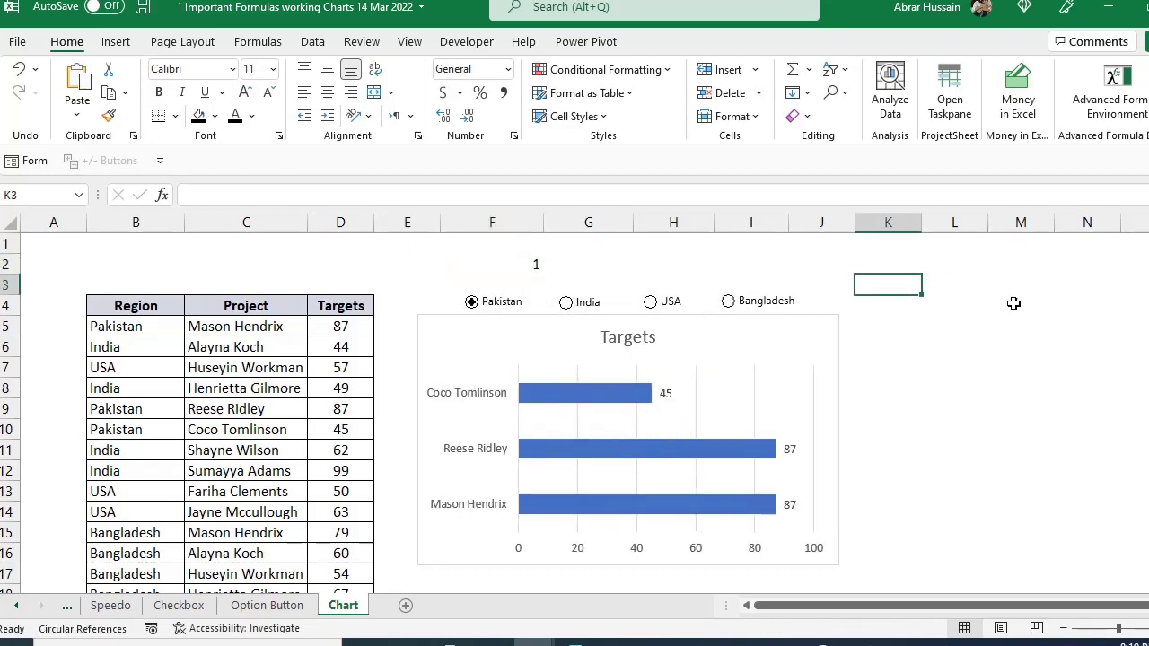
Enter the formula ="Targets for "&F2 in cell K2
left_click(900, 256)
type("=\"Targets for \"&")
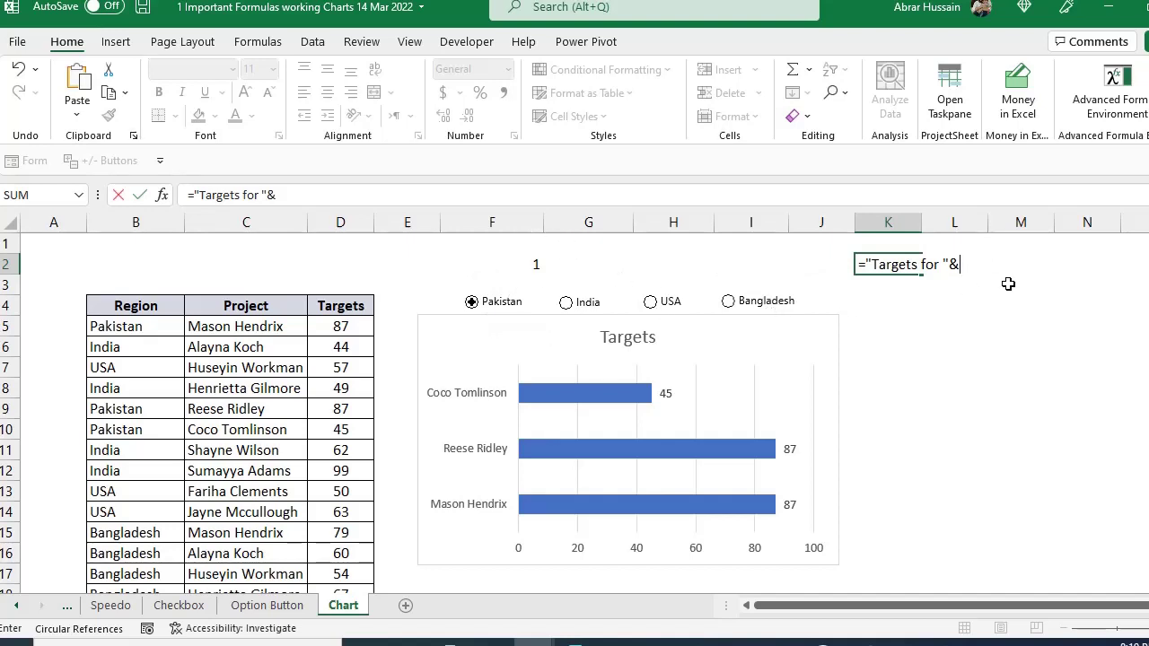
left_click(511, 261)
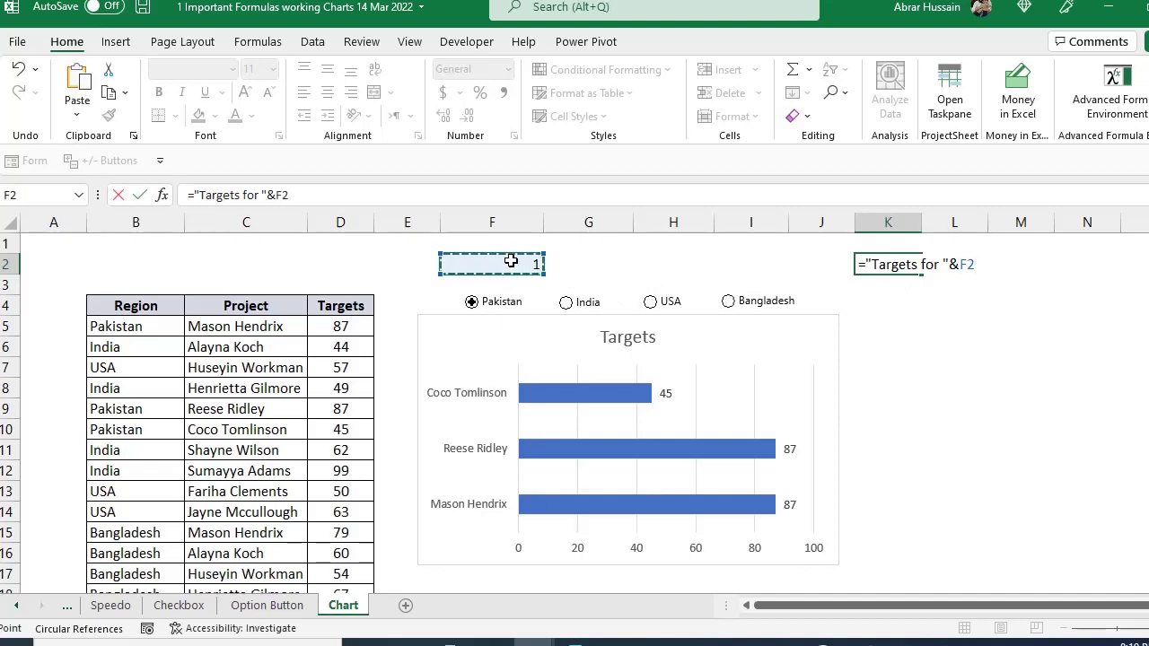
key("Return")
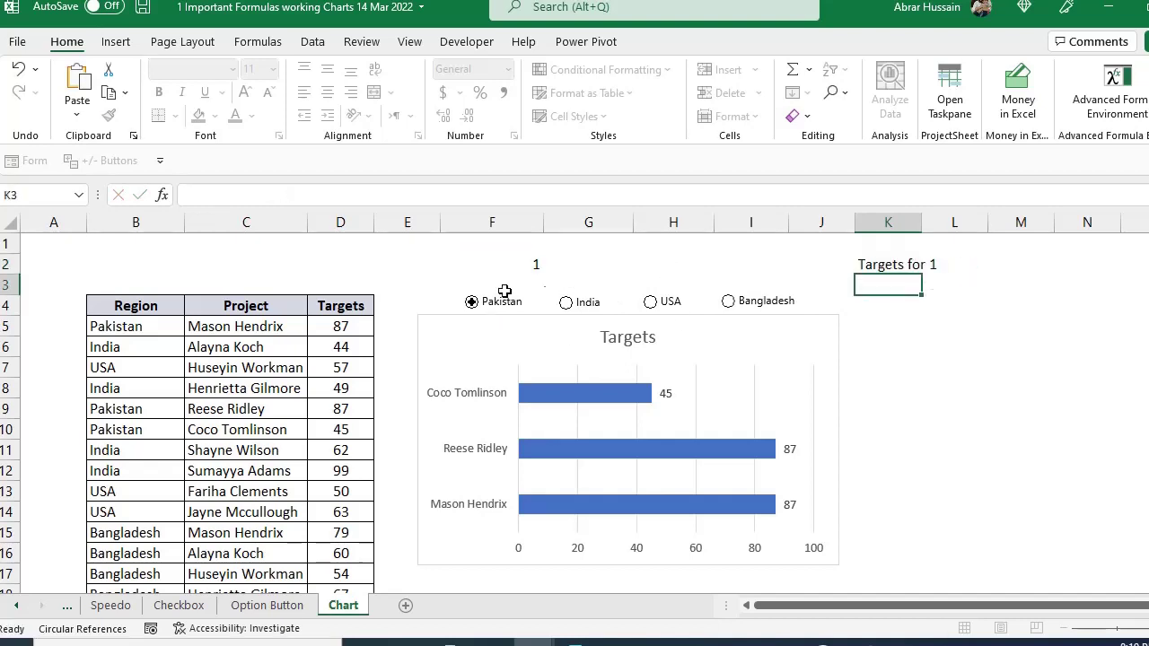
Move the chart down to uncover the filtered table and copy the SWITCH expression from the FILTER formula in F6
left_click_drag(513, 321, 508, 387)
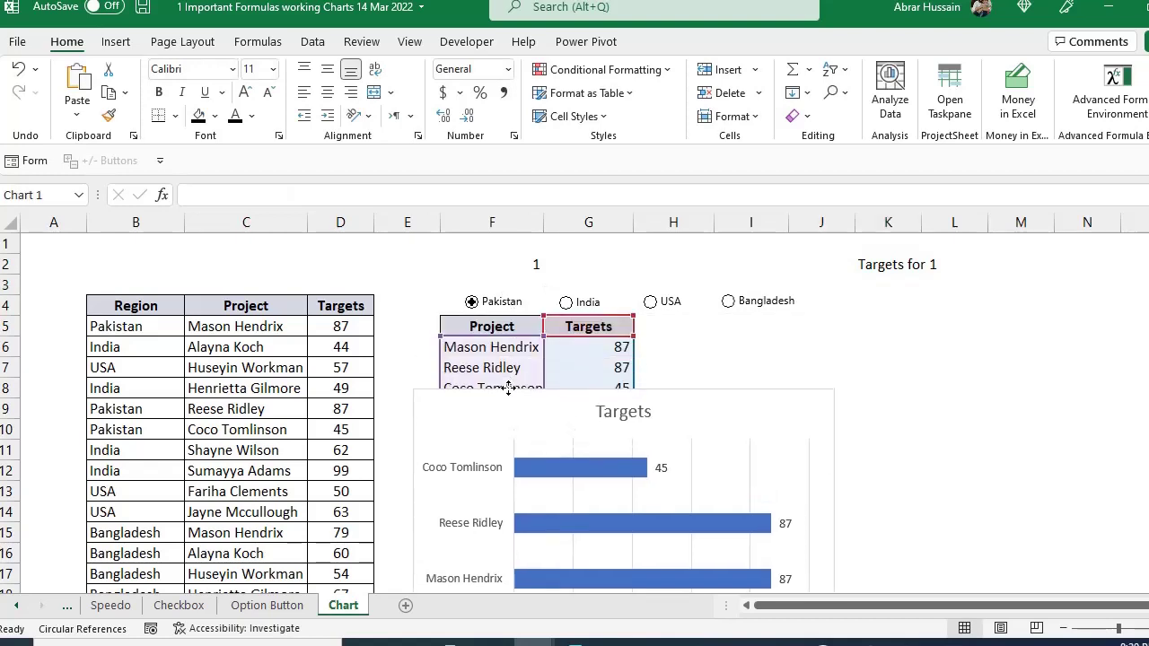
double_click(492, 347)
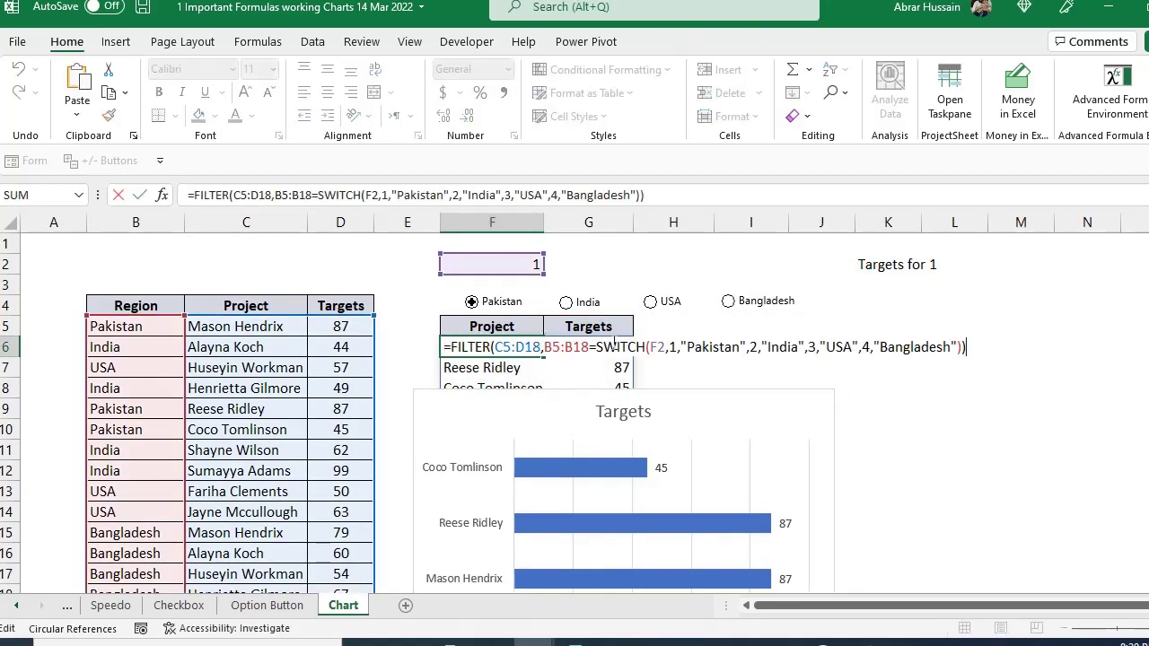
left_click_drag(596, 349, 961, 352)
key("Escape")
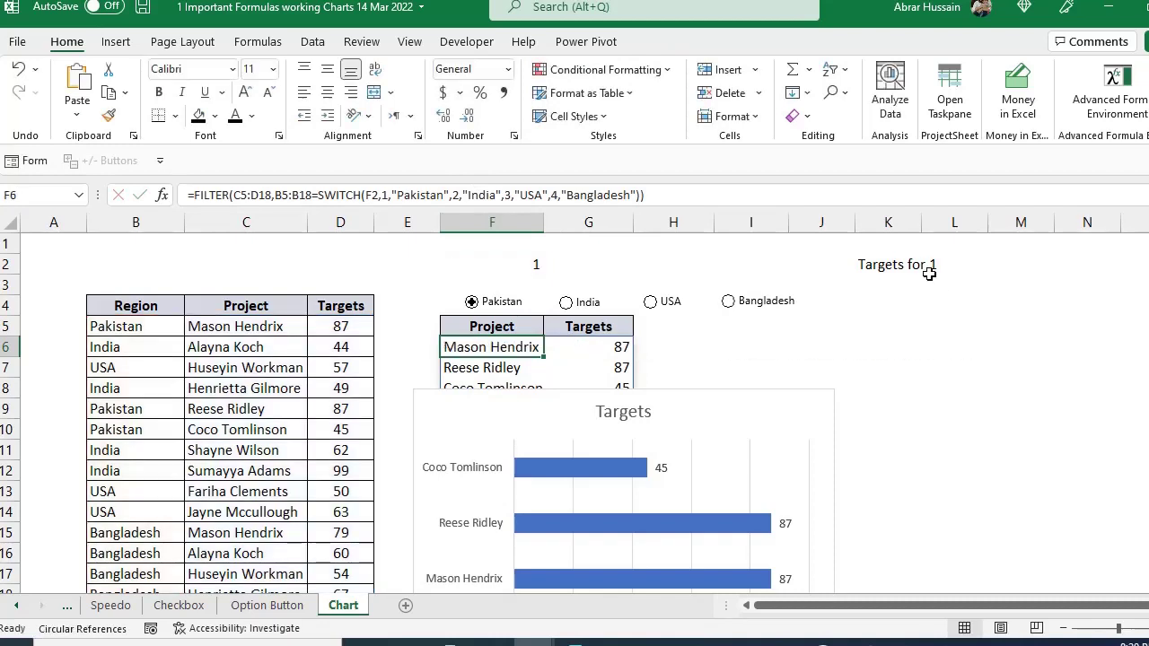
Change the formula in K2 to ="Targets for "&SWITCH(F2,1,"Pakistan",2,"India",3,"USA",4,"Bangladesh")
double_click(900, 265)
key("BackSpace")
key("BackSpace")
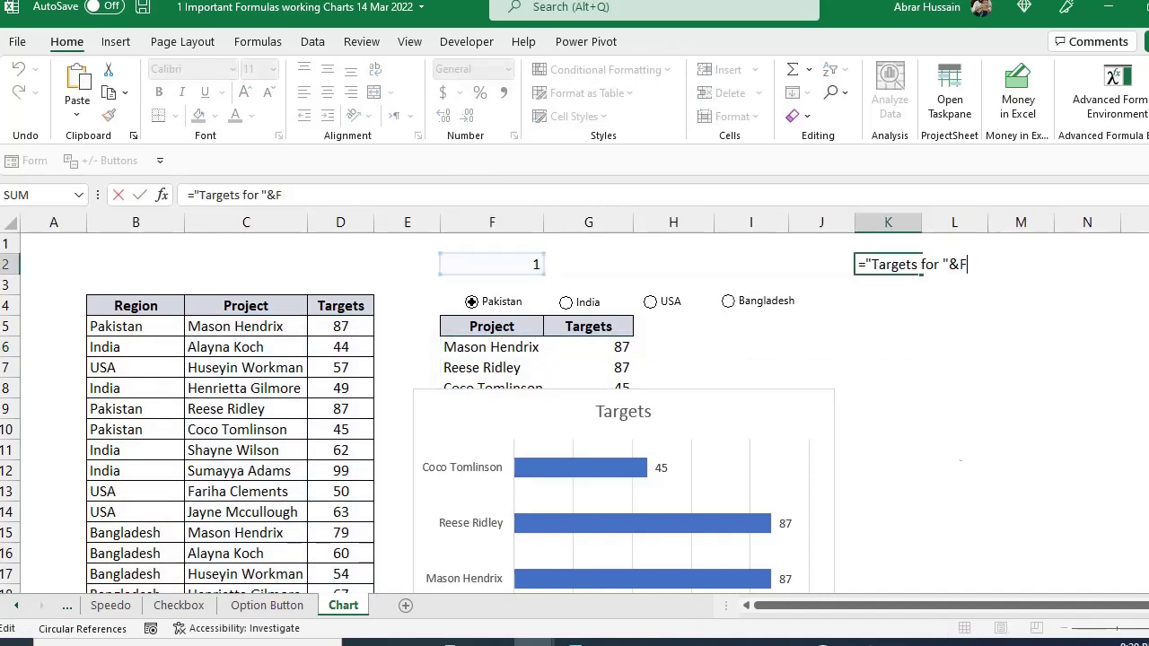
key("ctrl+v")
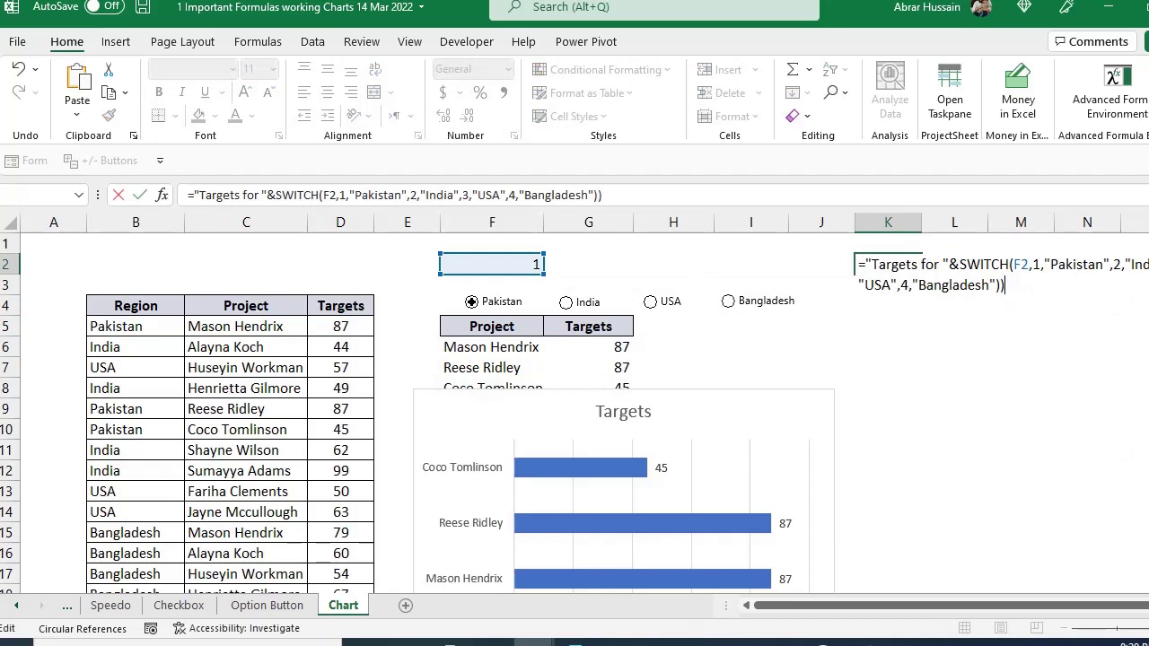
key("Return")
key("Return")
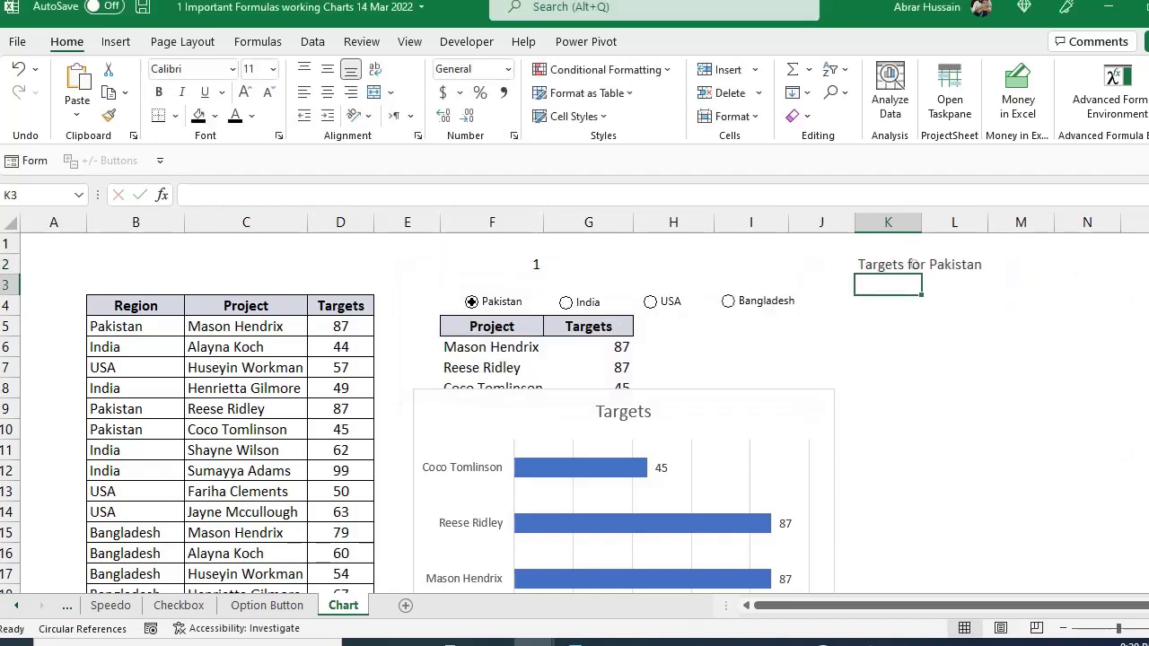
Test the title text in K2 by selecting the India and Bangladesh options
left_click(912, 265)
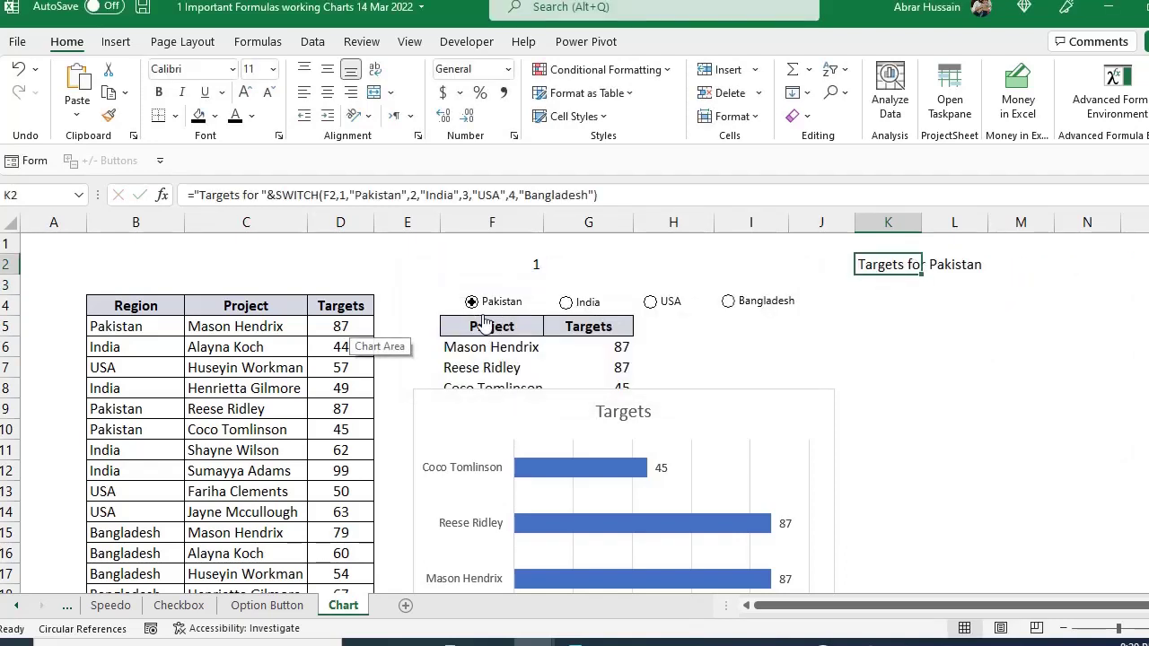
left_click(582, 309)
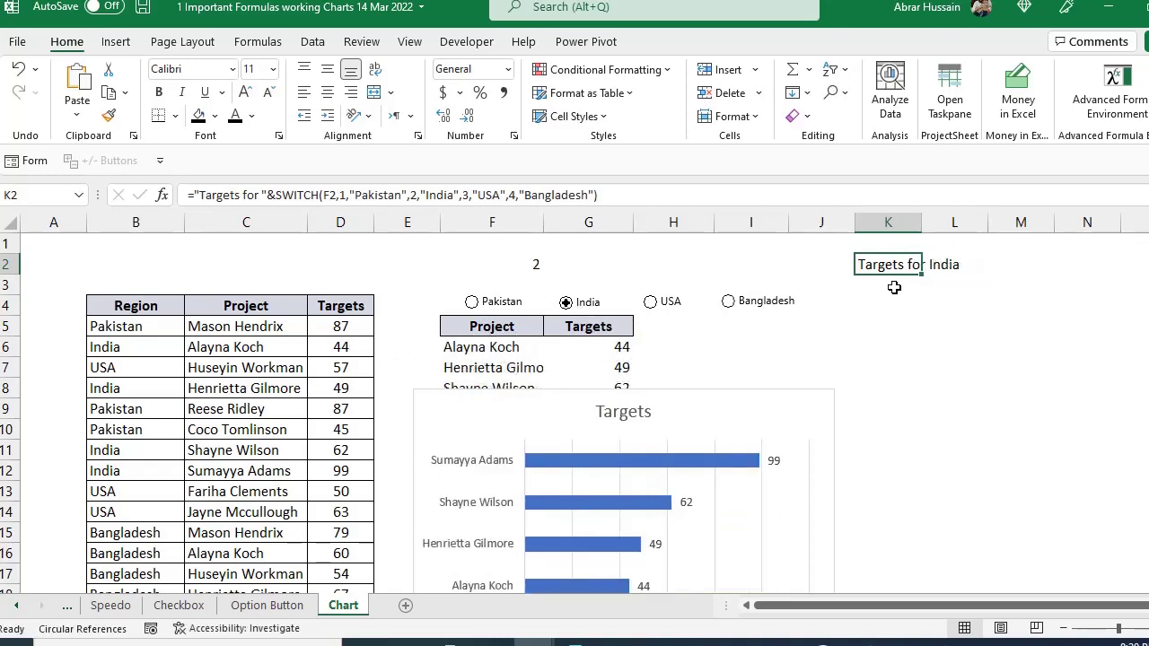
left_click(752, 316)
Move the chart back over the filtered table and link its title to cell K2 with =Chart!$K$2
left_click(699, 396)
left_click_drag(698, 396, 714, 312)
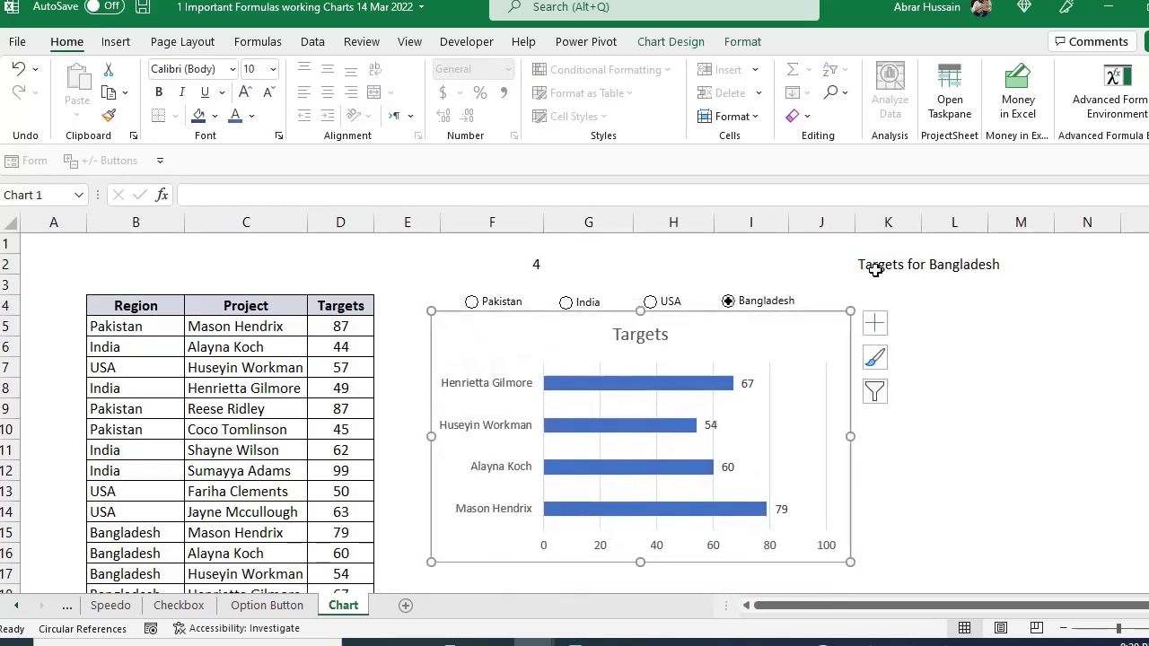
left_click(648, 341)
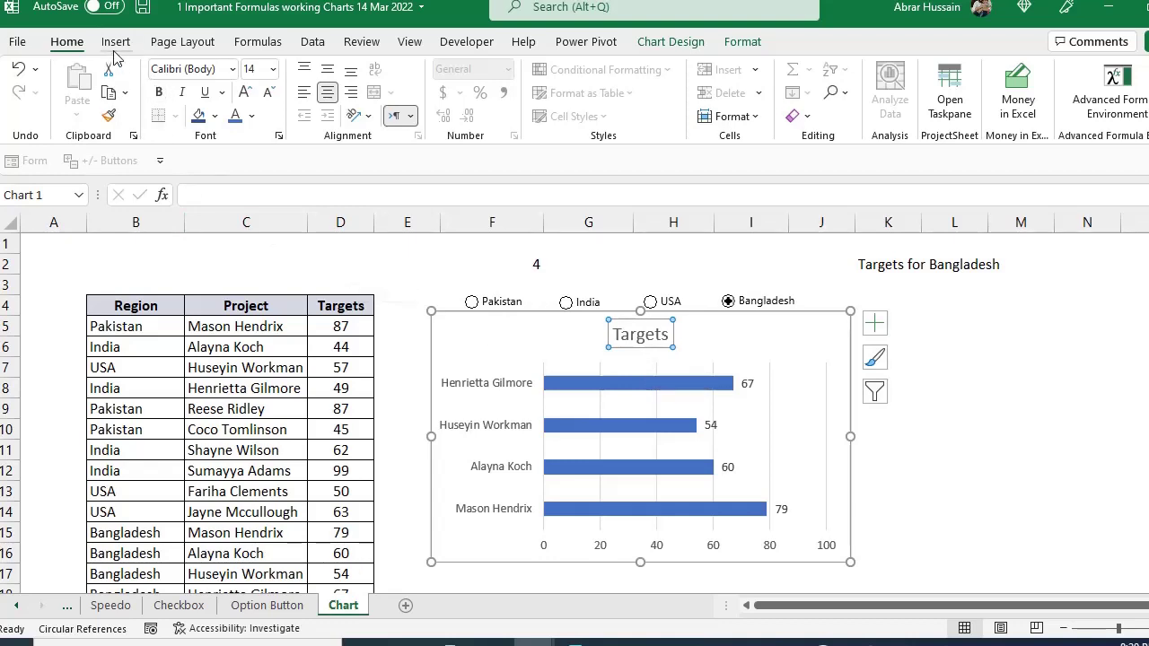
left_click(238, 196)
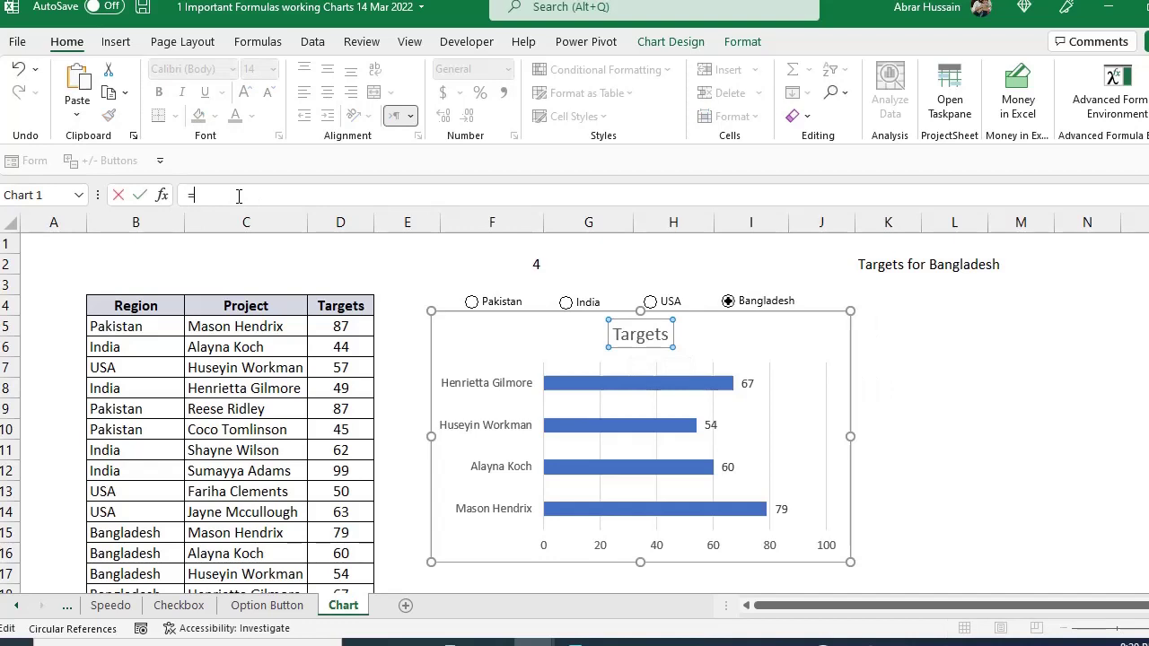
type("=")
left_click(861, 264)
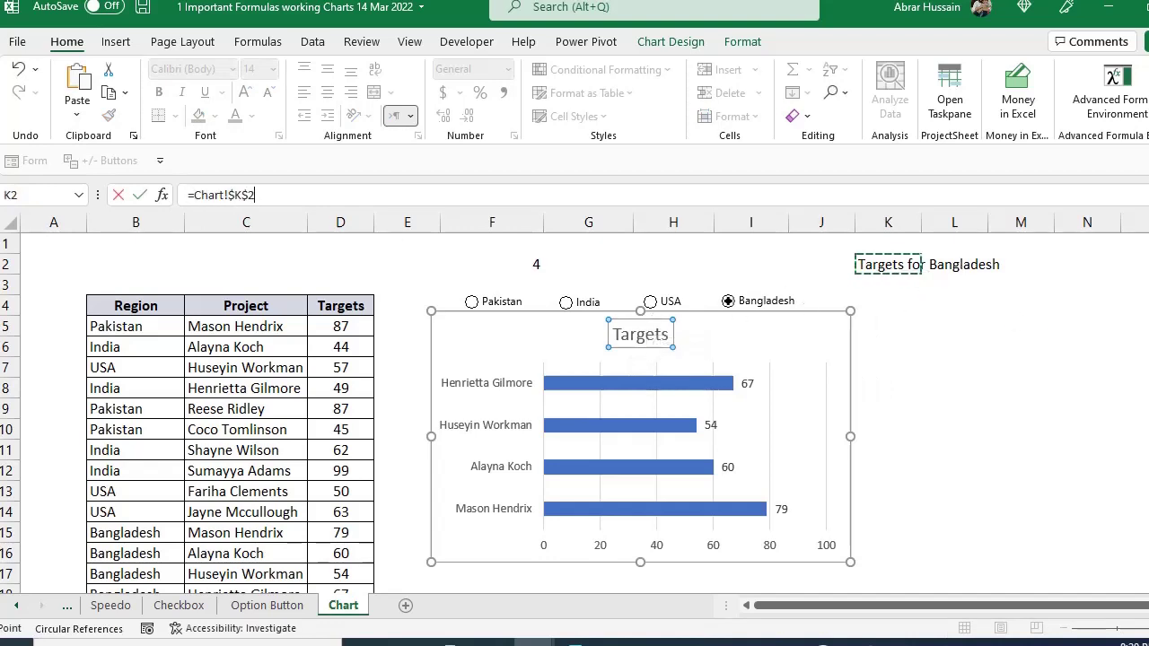
key("Return")
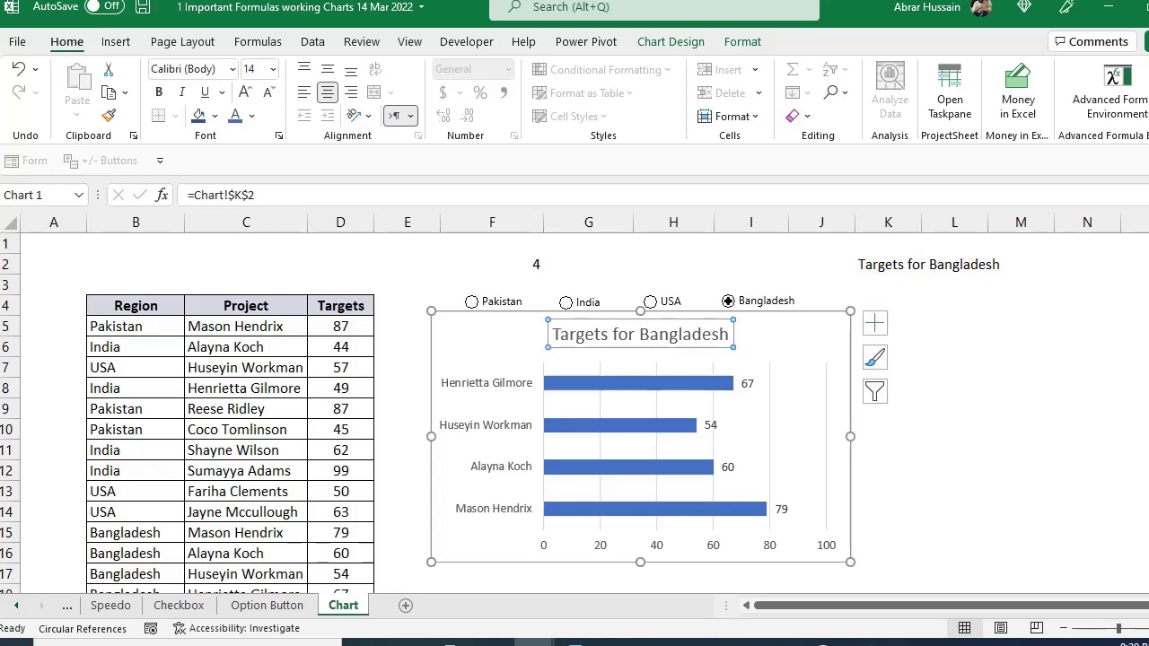
Hide the helper values in K2 and F2 by giving both cells a white font colour
left_click(889, 258)
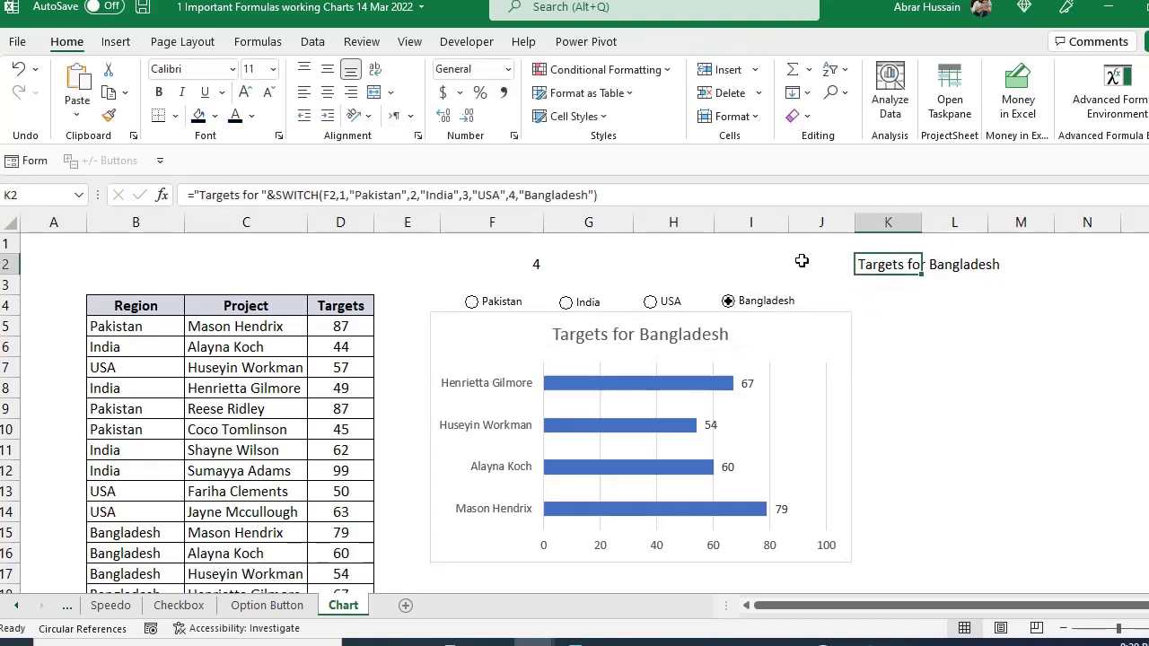
left_click(253, 121)
left_click(238, 194)
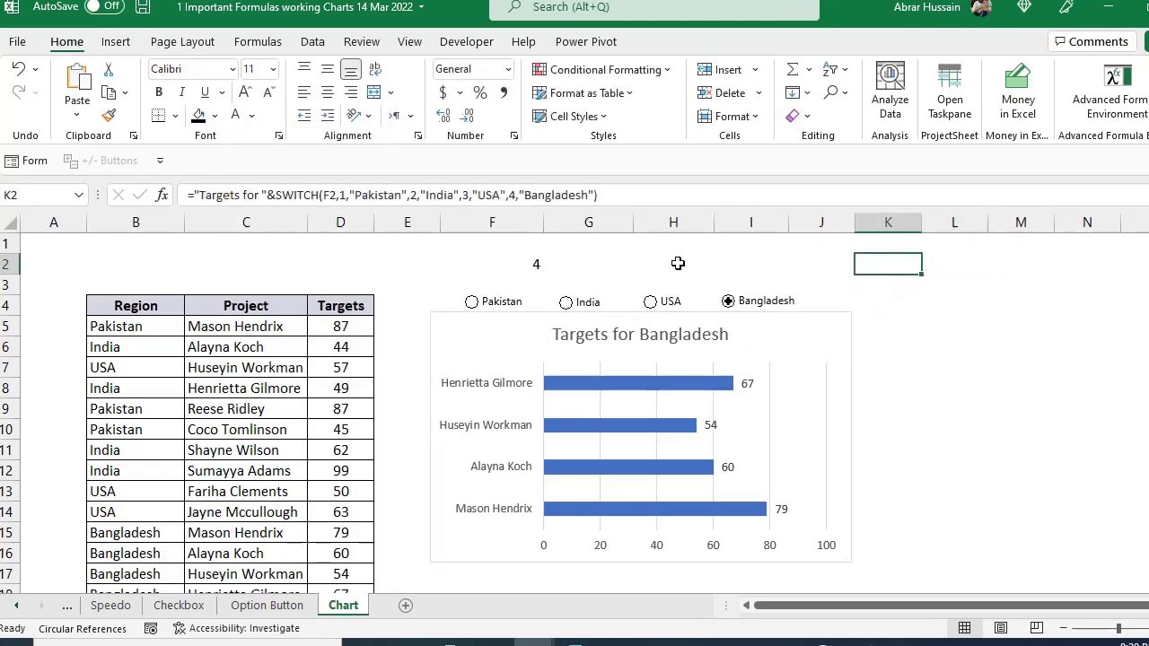
left_click(528, 262)
left_click(236, 114)
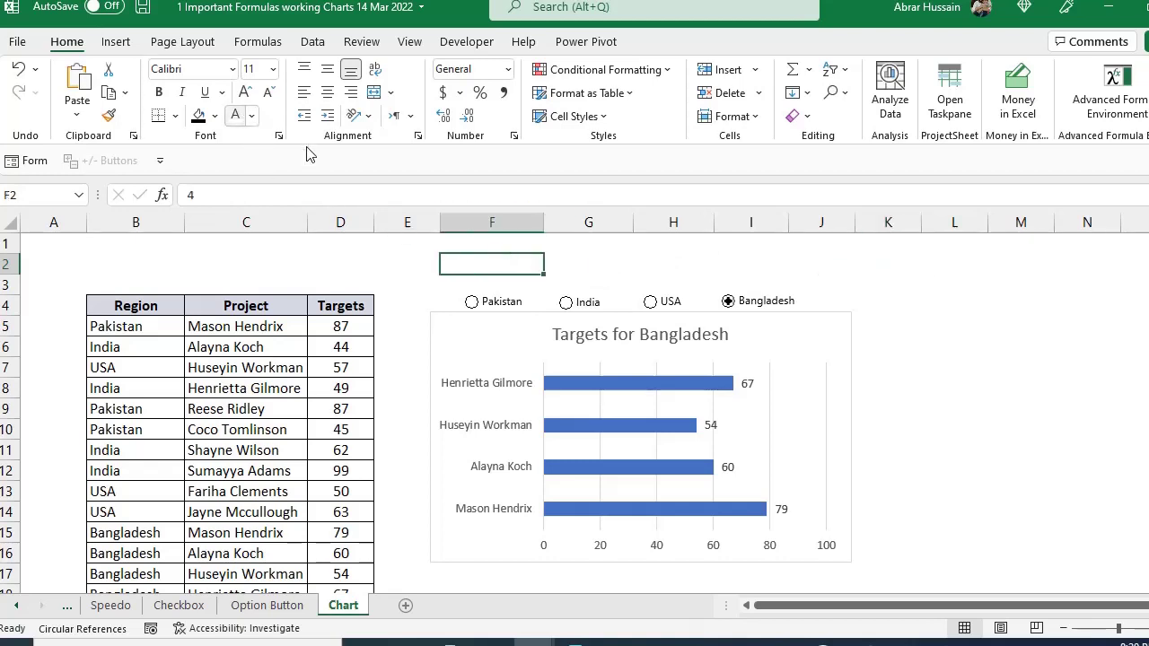
left_click(933, 325)
Test the chart and its dynamic title by selecting Pakistan, India and USA in turn
left_click(474, 306)
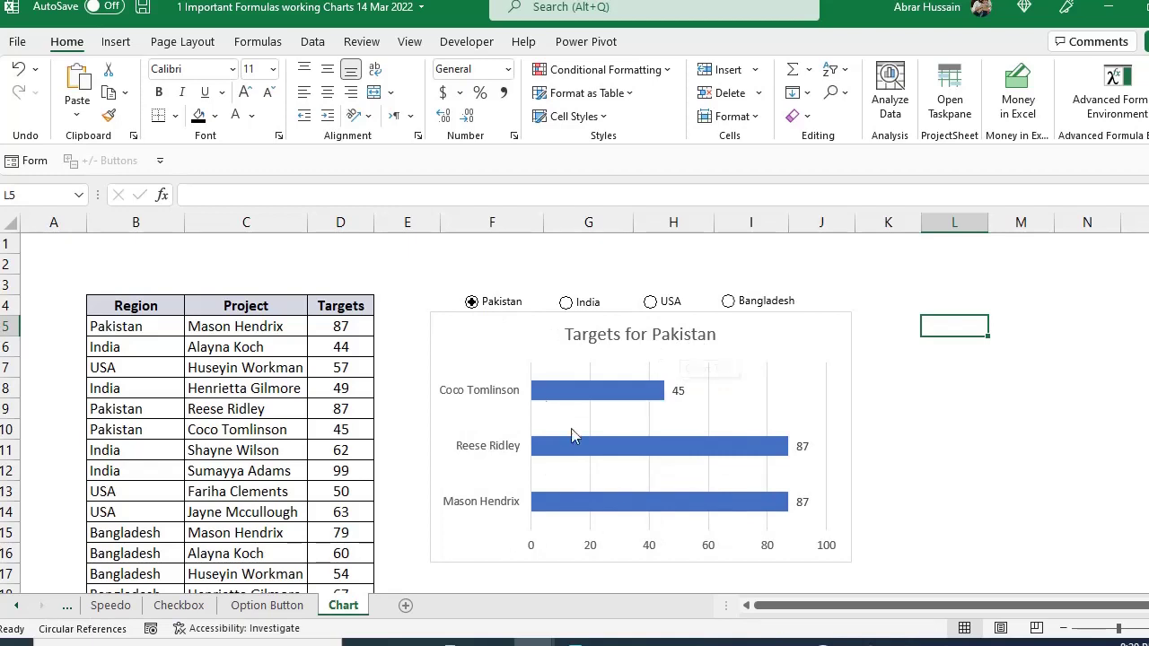
left_click(567, 303)
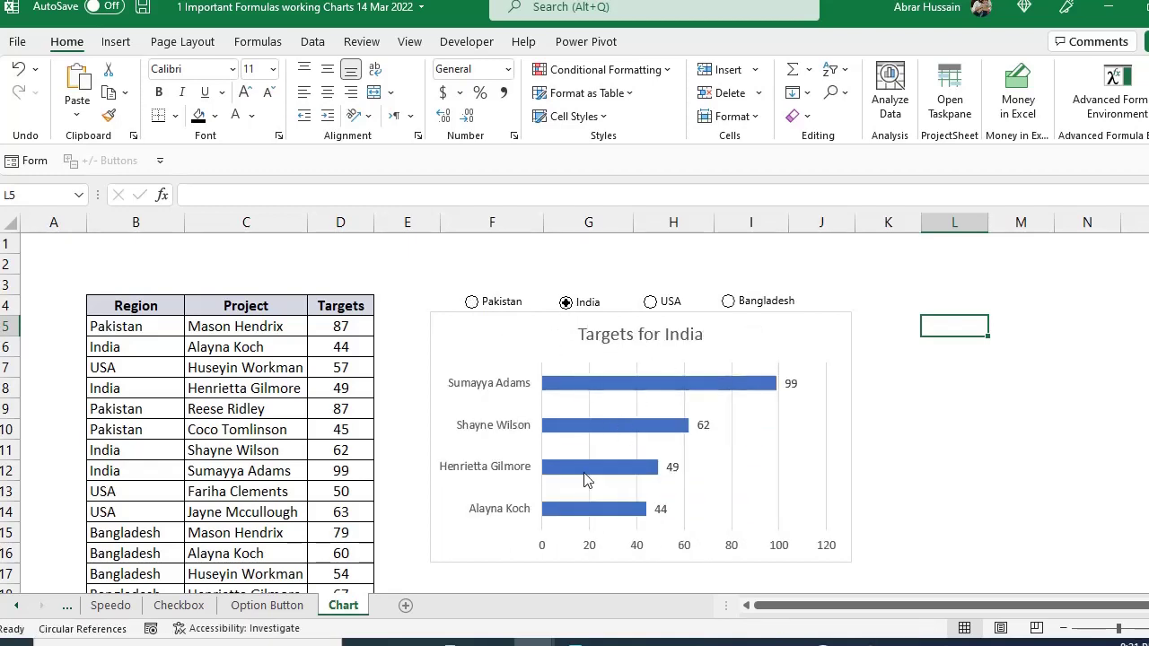
left_click(660, 301)
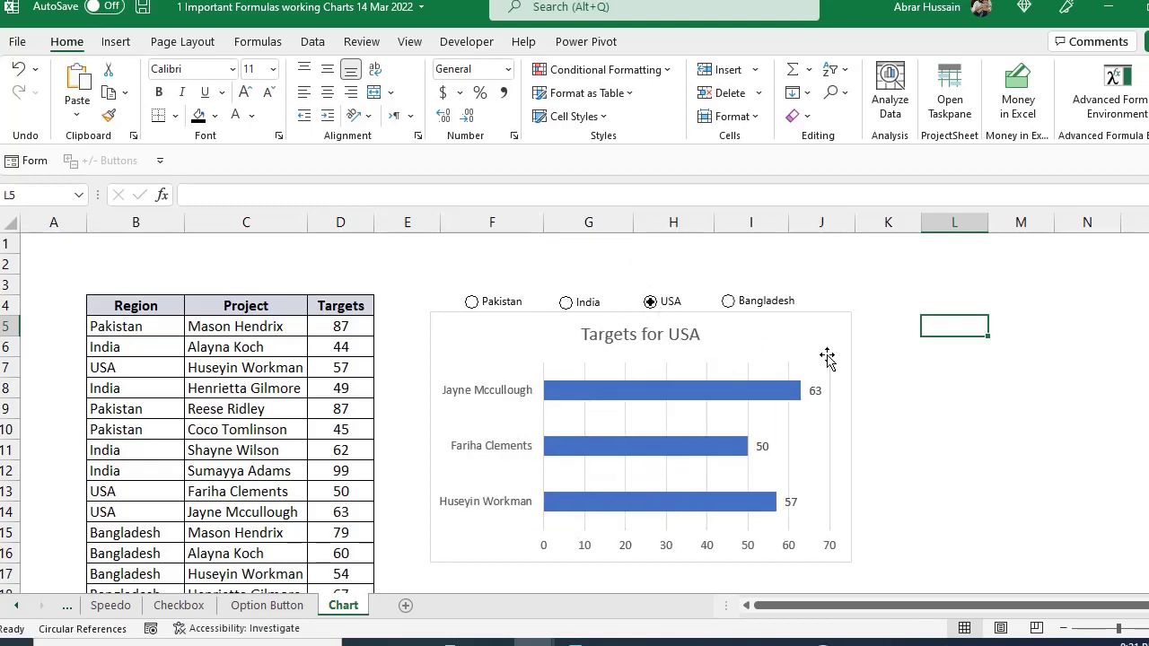
Select the Bangladesh option and delete the chart's vertical gridlines and horizontal value axis
left_click(729, 301)
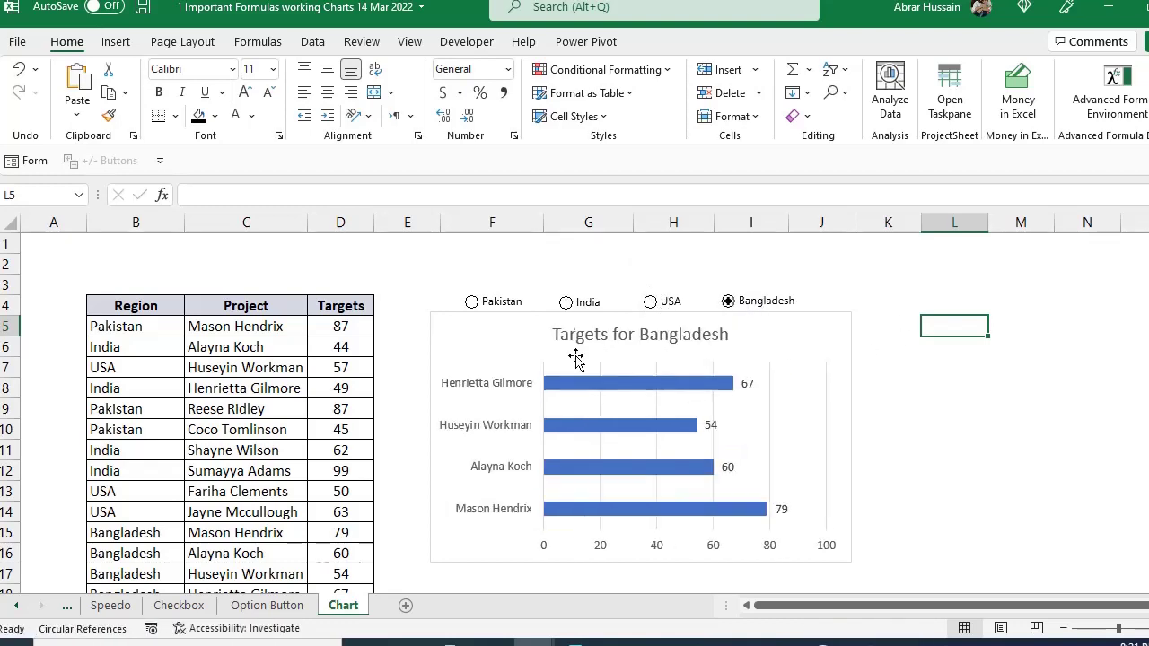
left_click(771, 399)
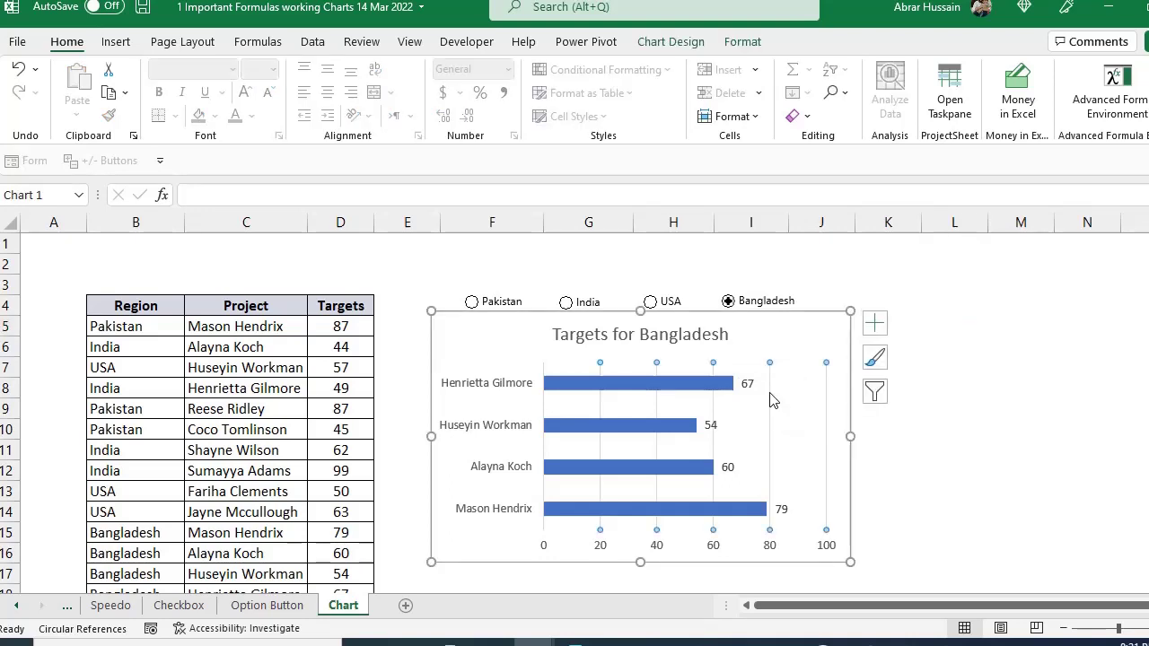
left_click(715, 549)
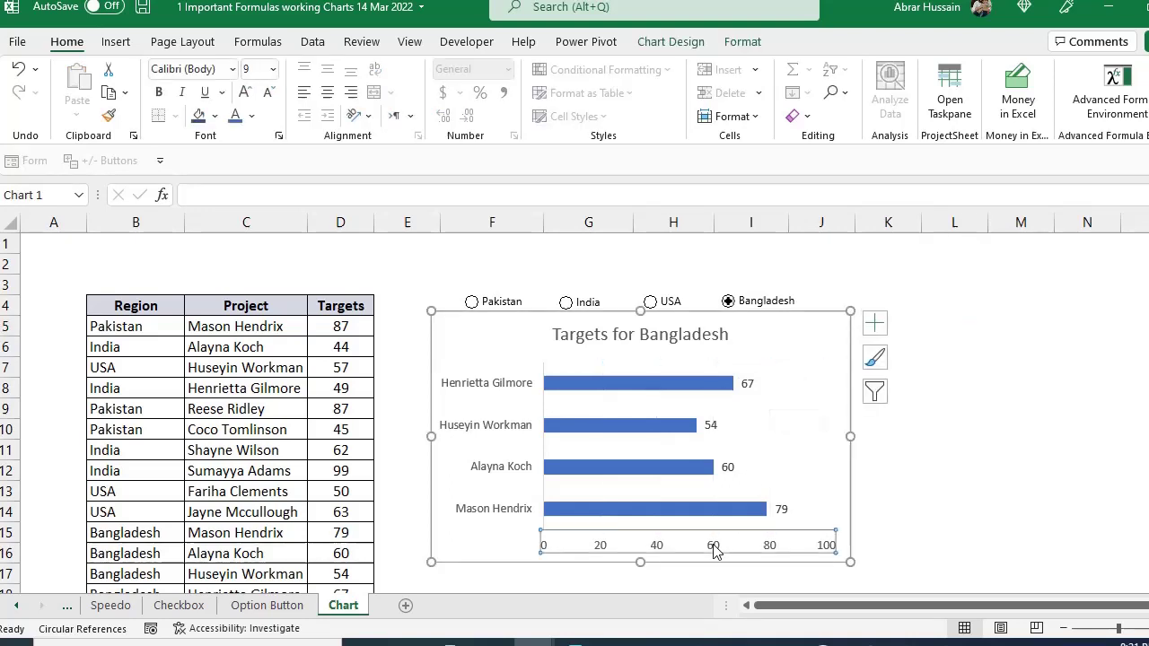
key("Delete")
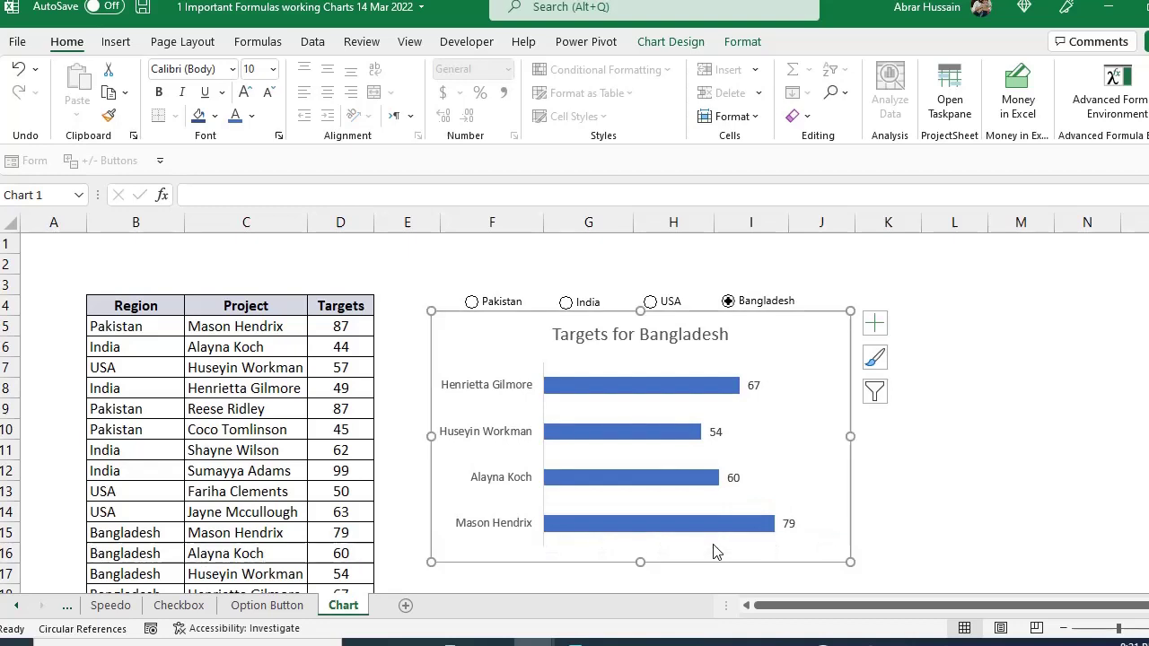
left_click(565, 303)
key("ctrl+z")
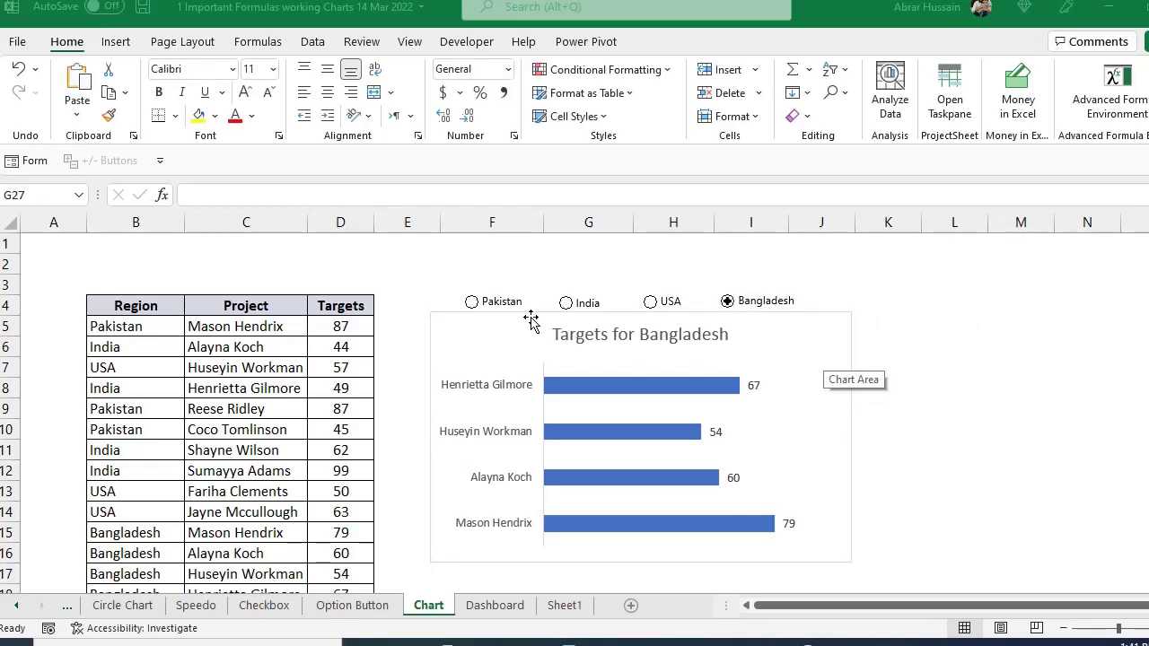
Move the chart off the filtered table to its right and select cell F6 with the FILTER formula
left_click(529, 321)
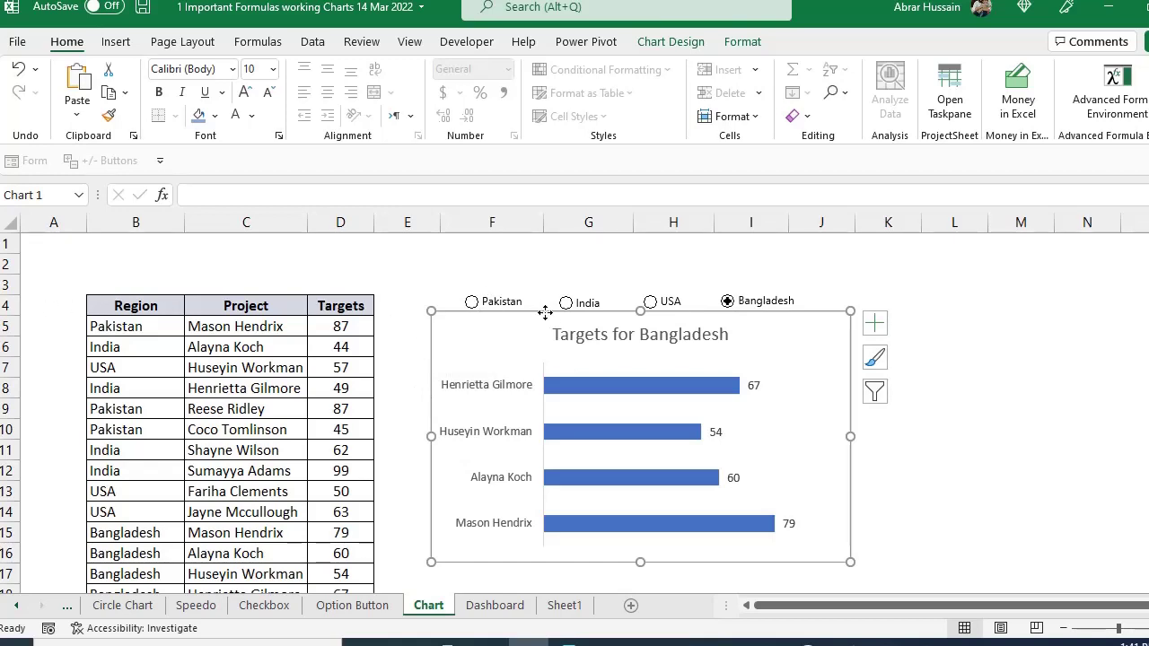
left_click_drag(545, 312, 804, 312)
left_click(489, 353)
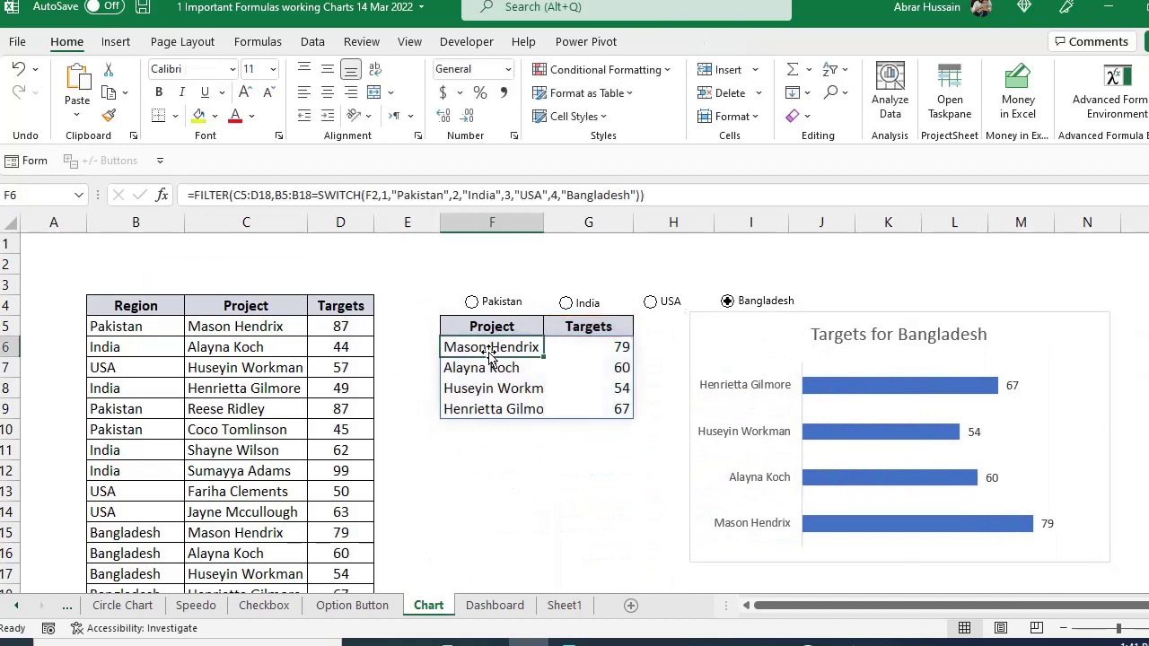
Copy the source data in B4:D18, including its headers, and paste it below the original starting at cell B23
left_click(146, 307)
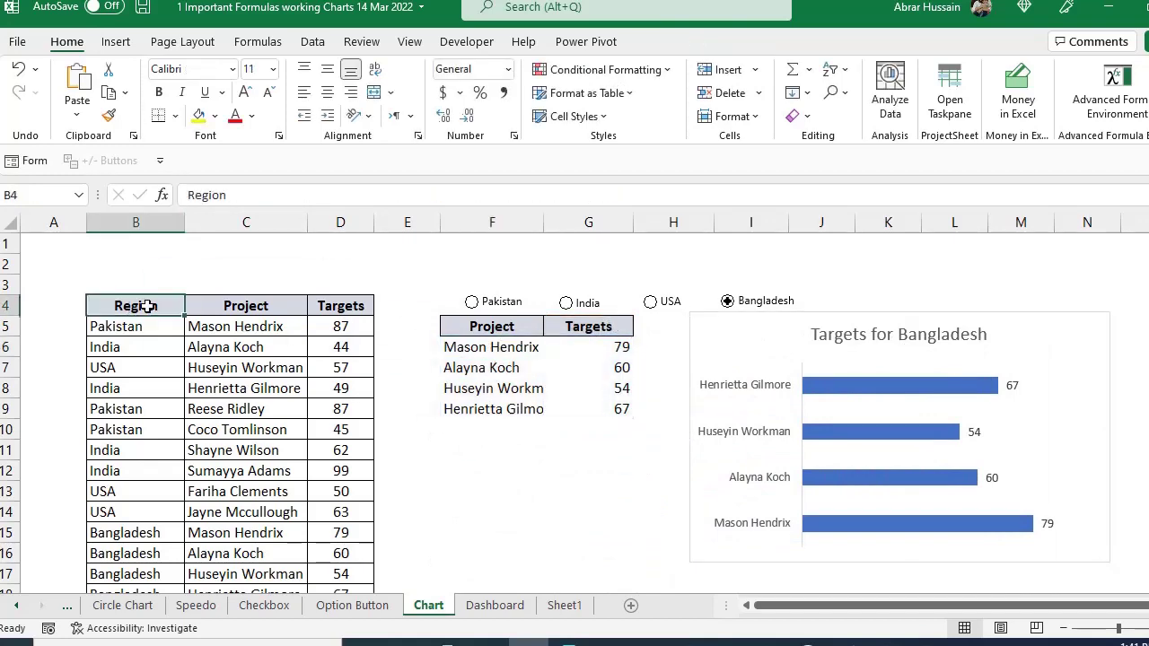
left_click_drag(146, 307, 341, 336)
scroll(341, 409, "down", 5)
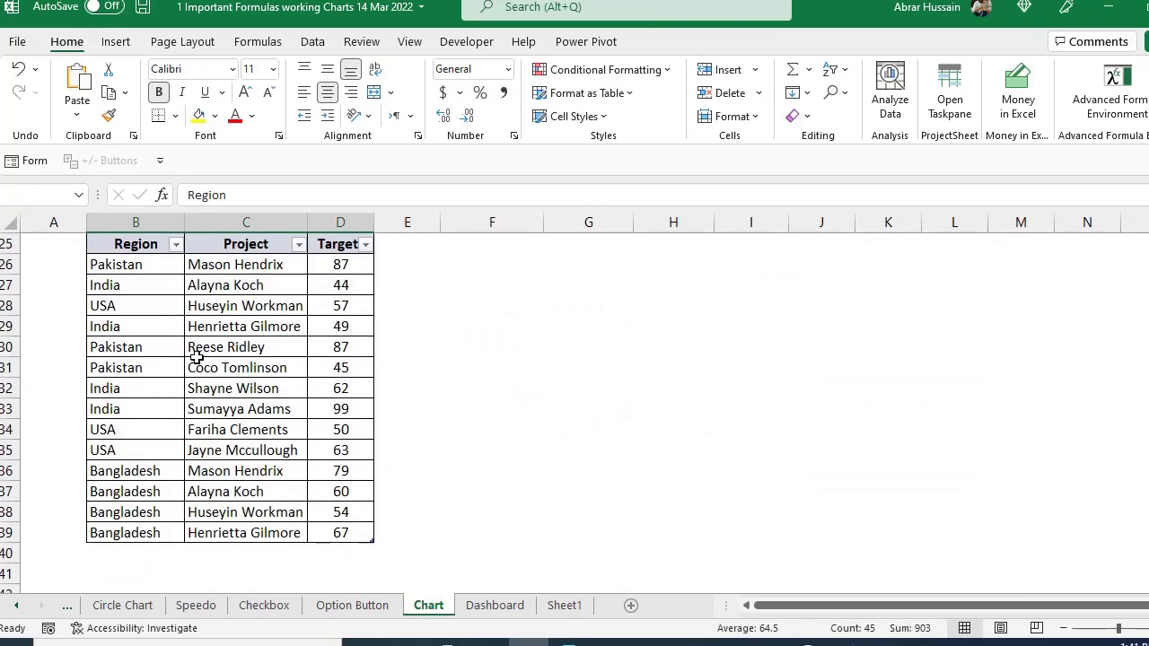
scroll(196, 357, "up", 6)
key("ctrl+c")
scroll(348, 409, "up", 2)
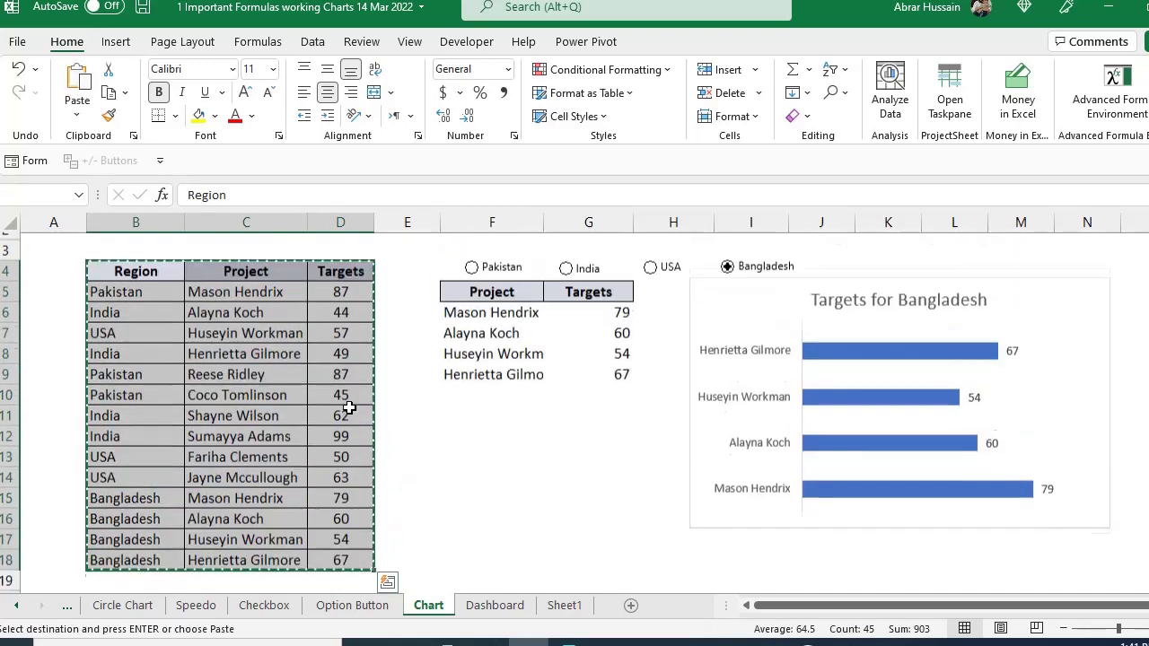
scroll(162, 399, "down", 5)
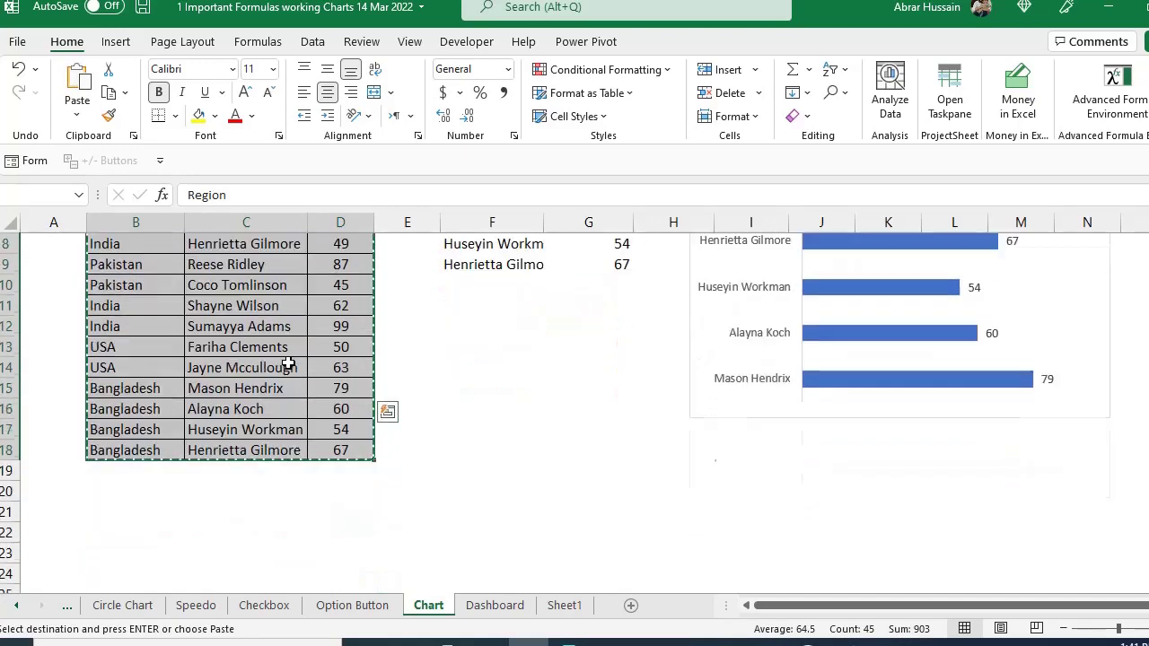
left_click(162, 368)
key("ctrl+v")
scroll(233, 392, "down", 3)
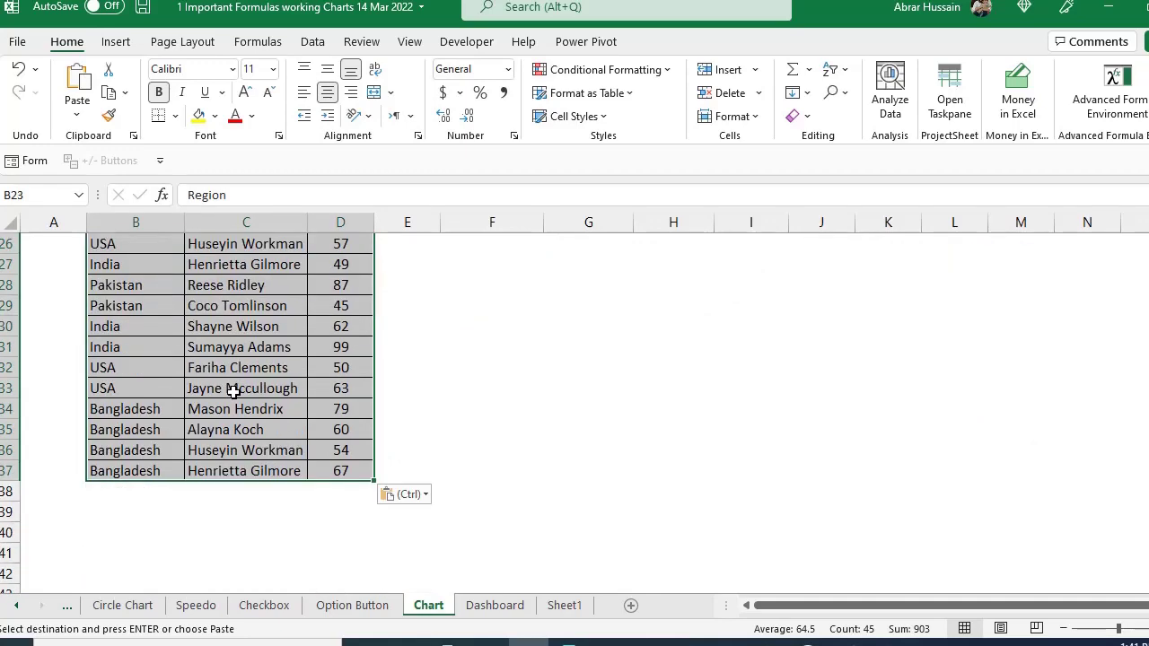
scroll(236, 390, "up", 1)
scroll(236, 390, "up", 1)
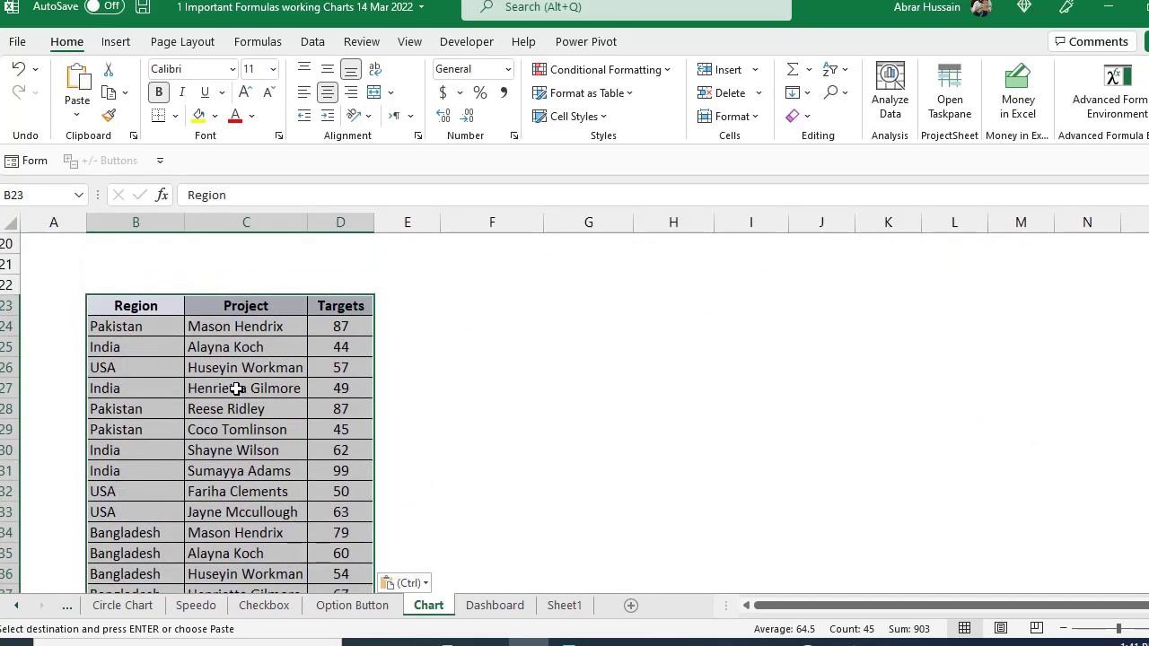
key("ctrl")
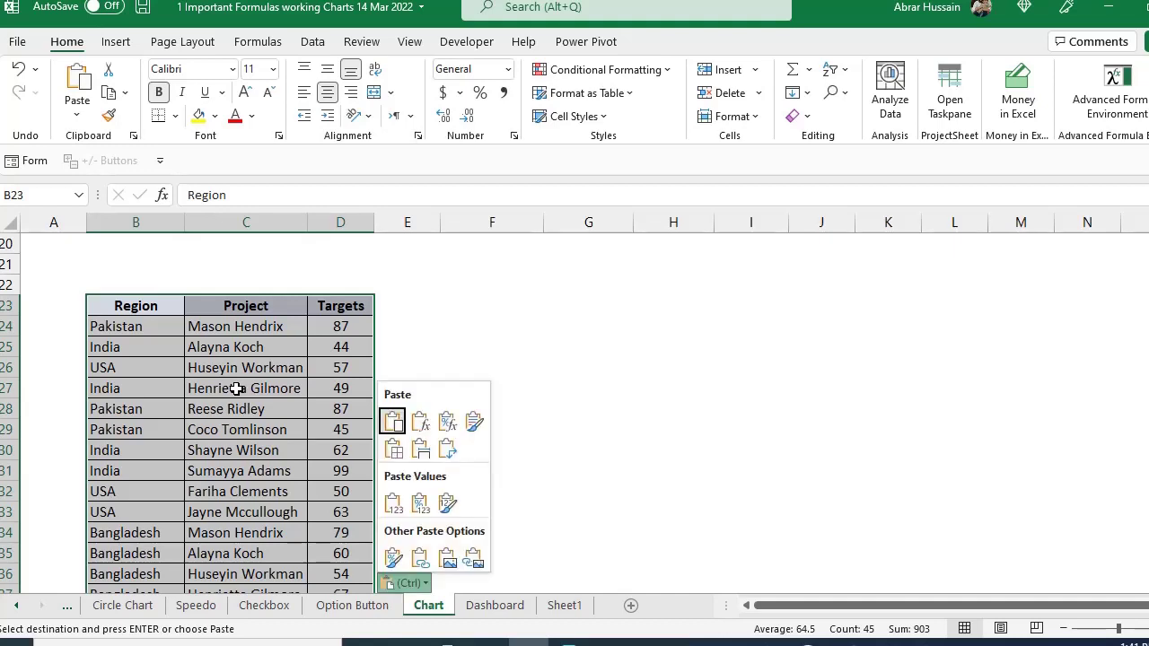
Convert the copied range B23:D37 into an Excel table with headers
left_click(115, 44)
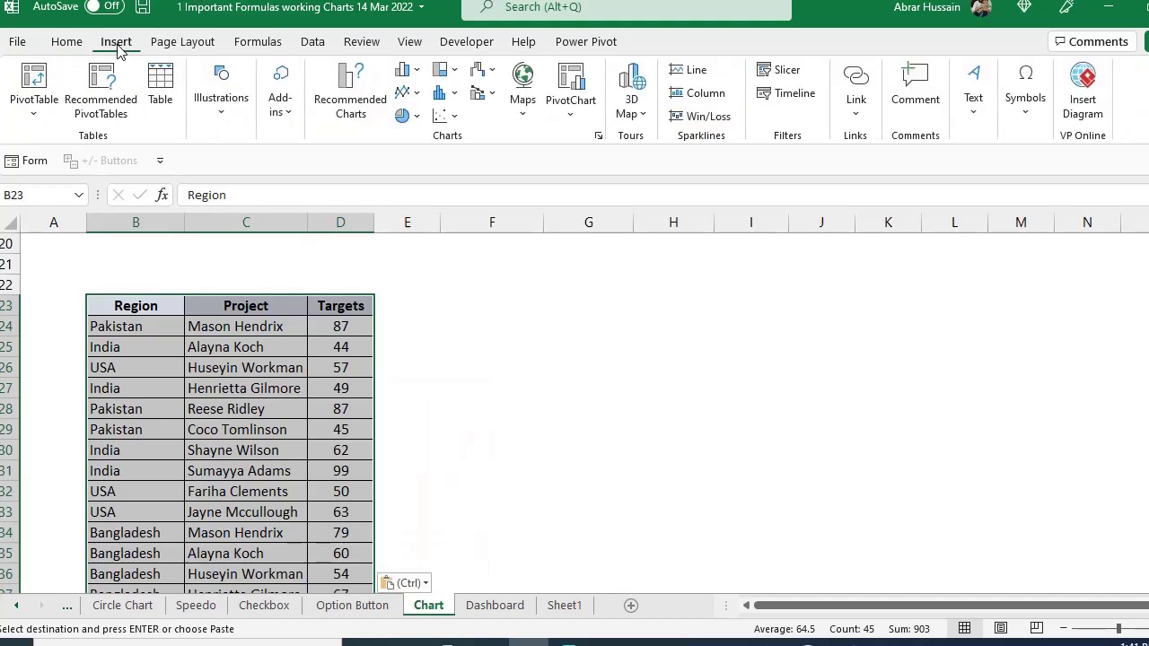
left_click(160, 88)
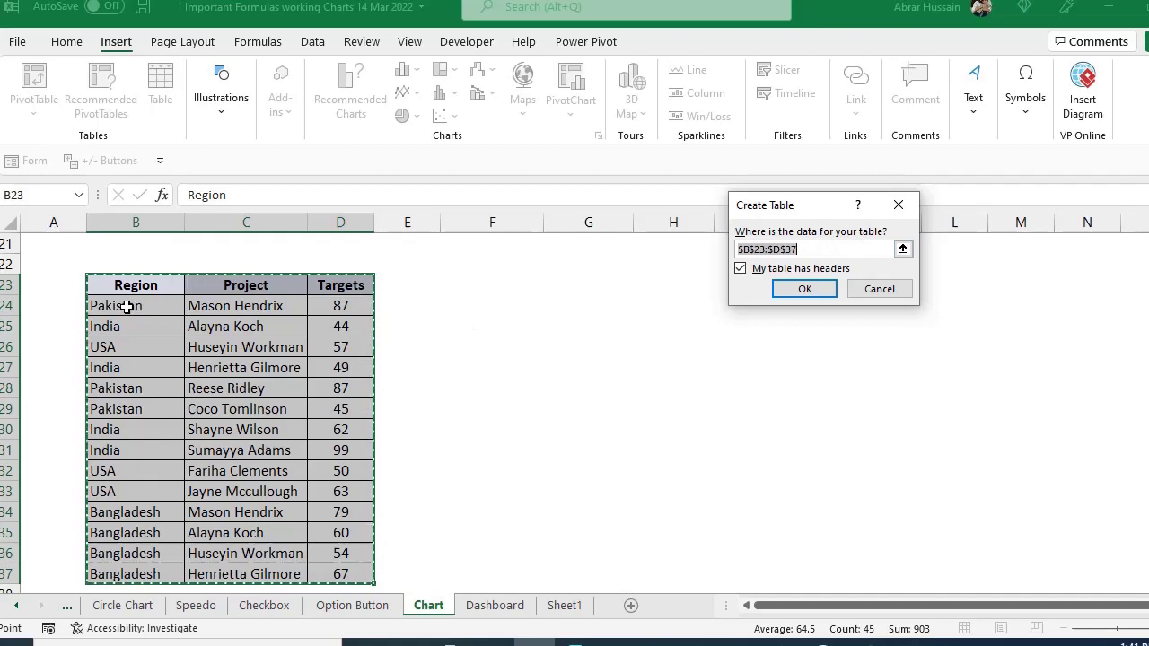
left_click(815, 292)
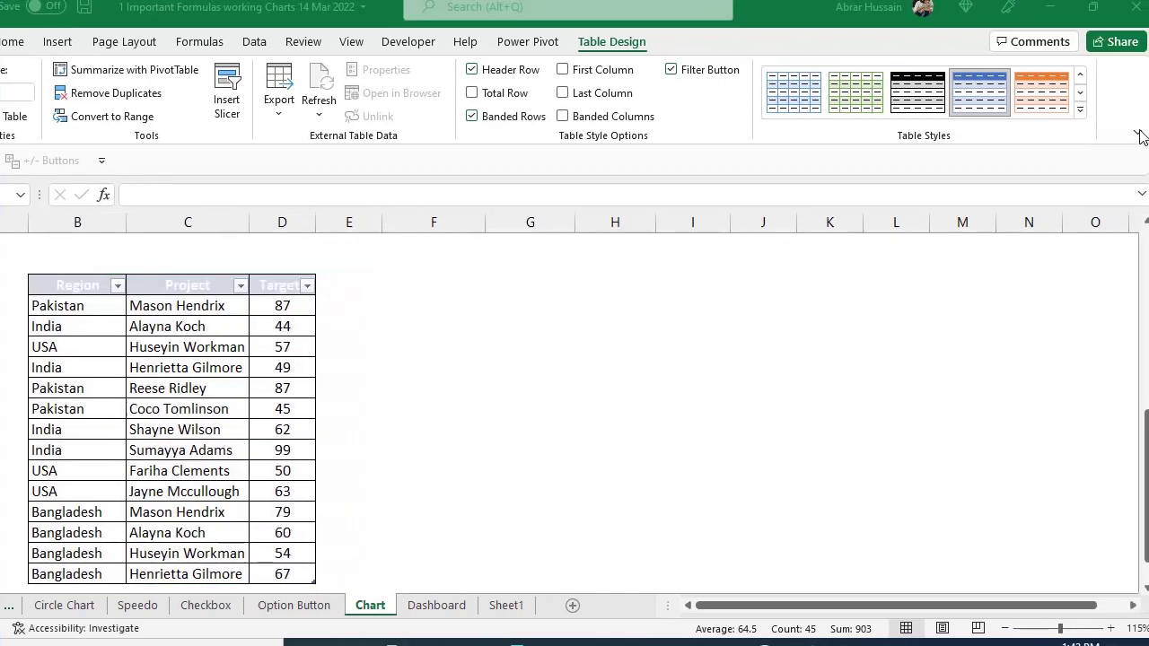
Clear the table style from the new table so that it keeps only its original cell formatting
left_click(1139, 135)
left_click(1138, 134)
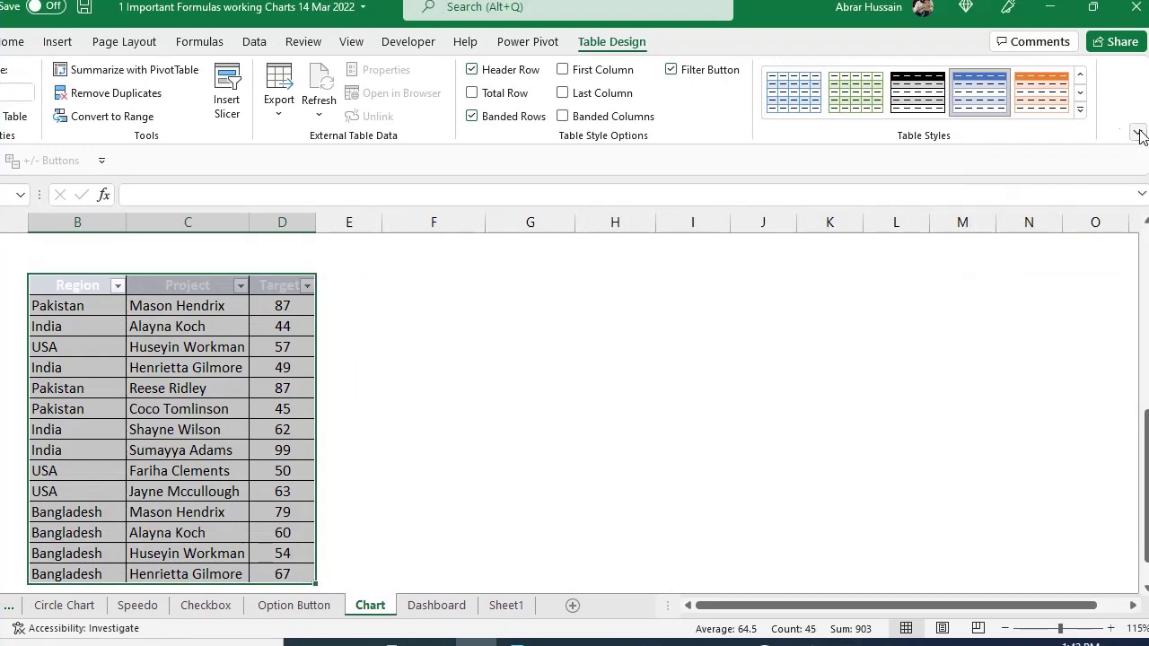
left_click(1080, 110)
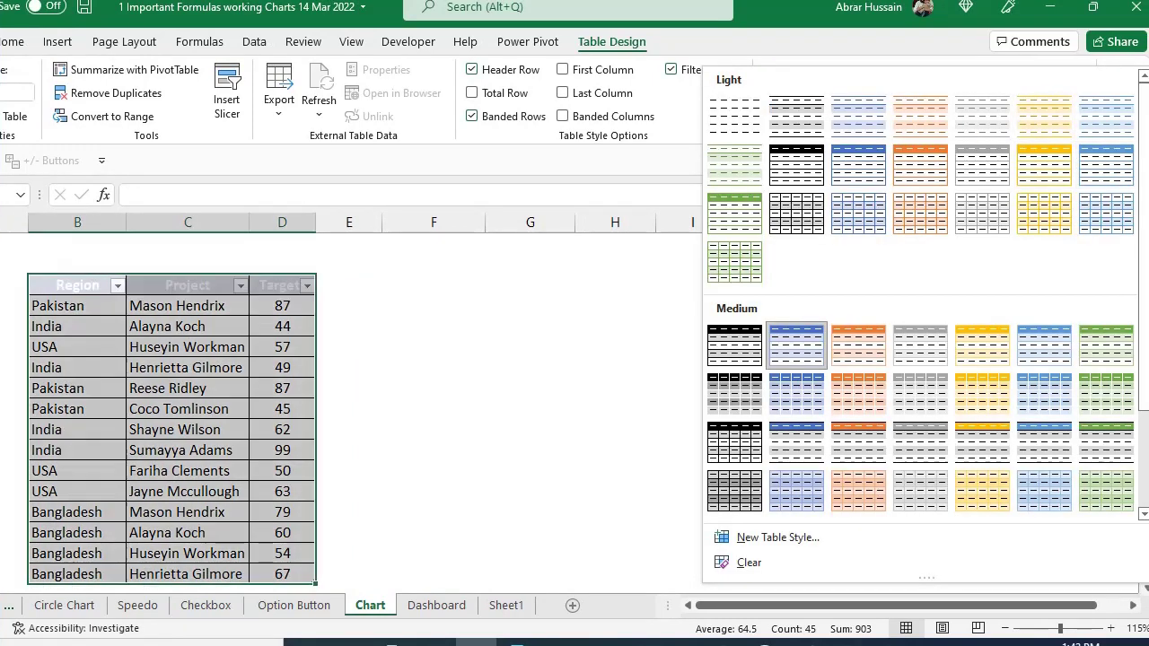
left_click(743, 563)
left_click(61, 288)
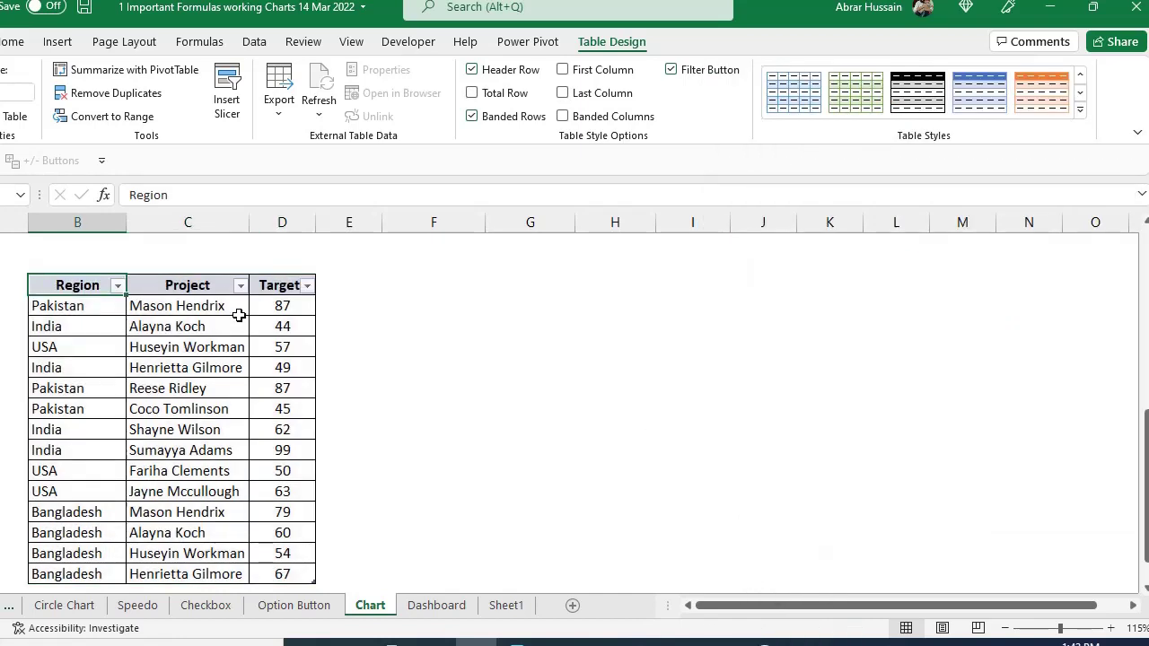
Insert a slicer for the Region field of the new table
scroll(238, 315, "down", 5)
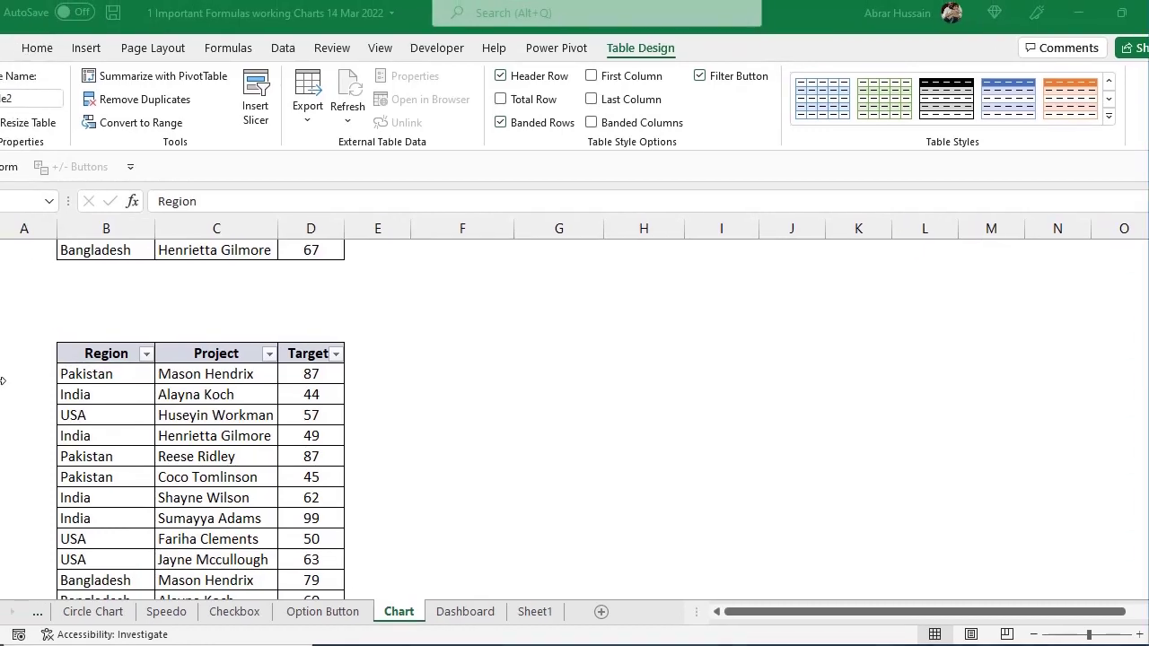
left_click(137, 355)
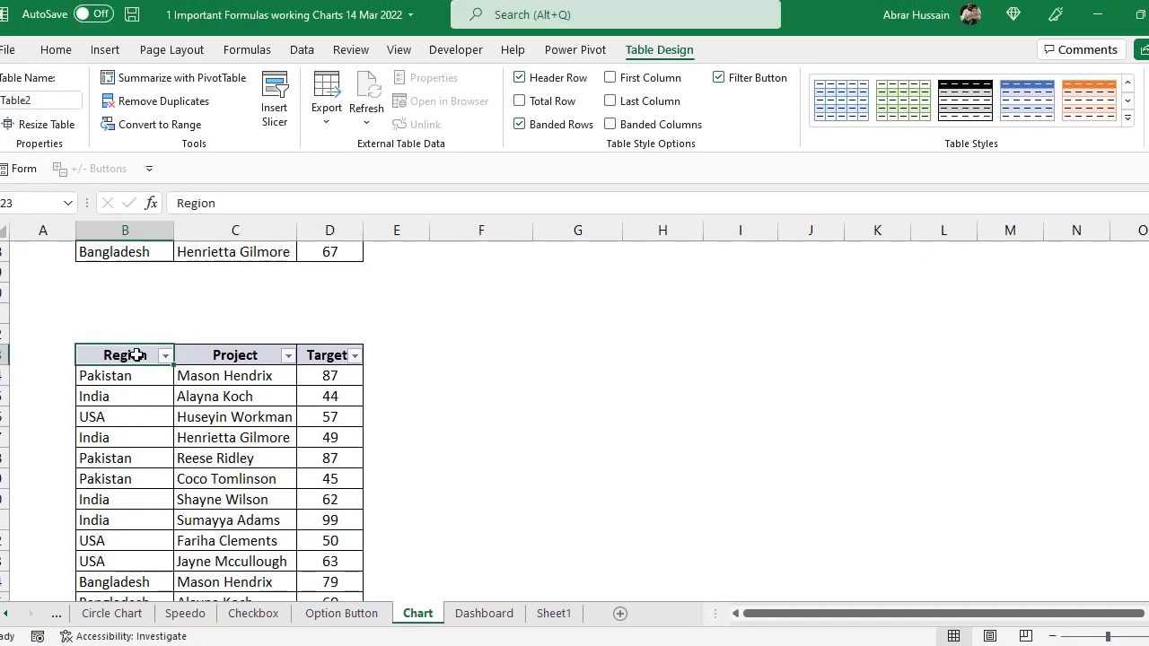
scroll(276, 387, "down", 1)
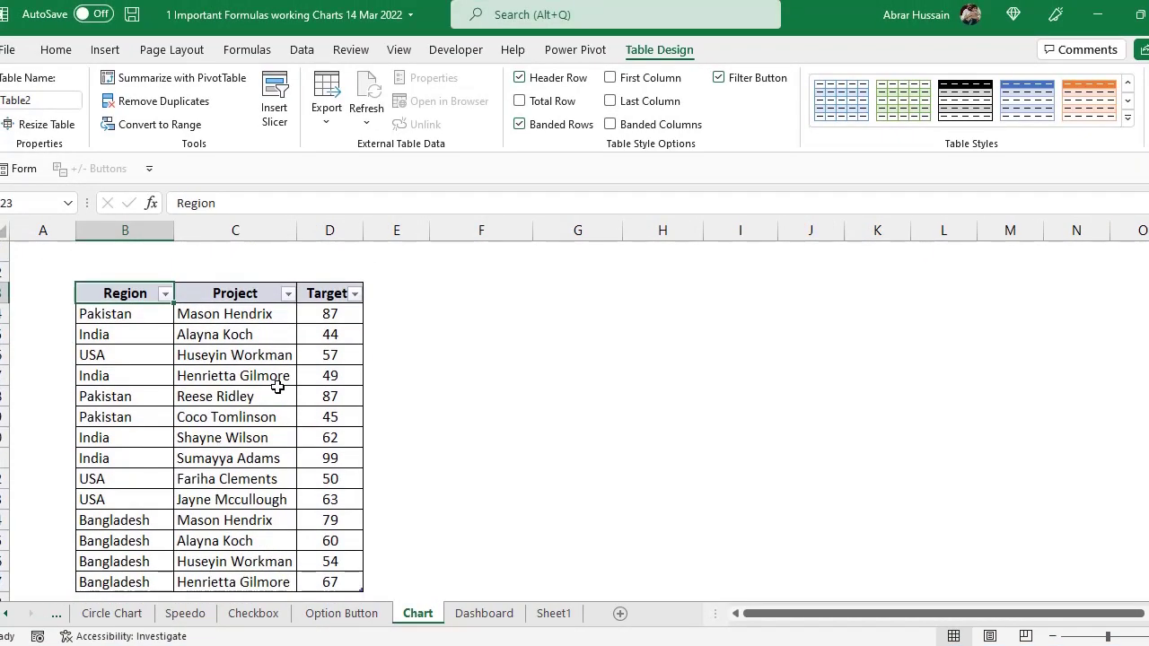
left_click(106, 52)
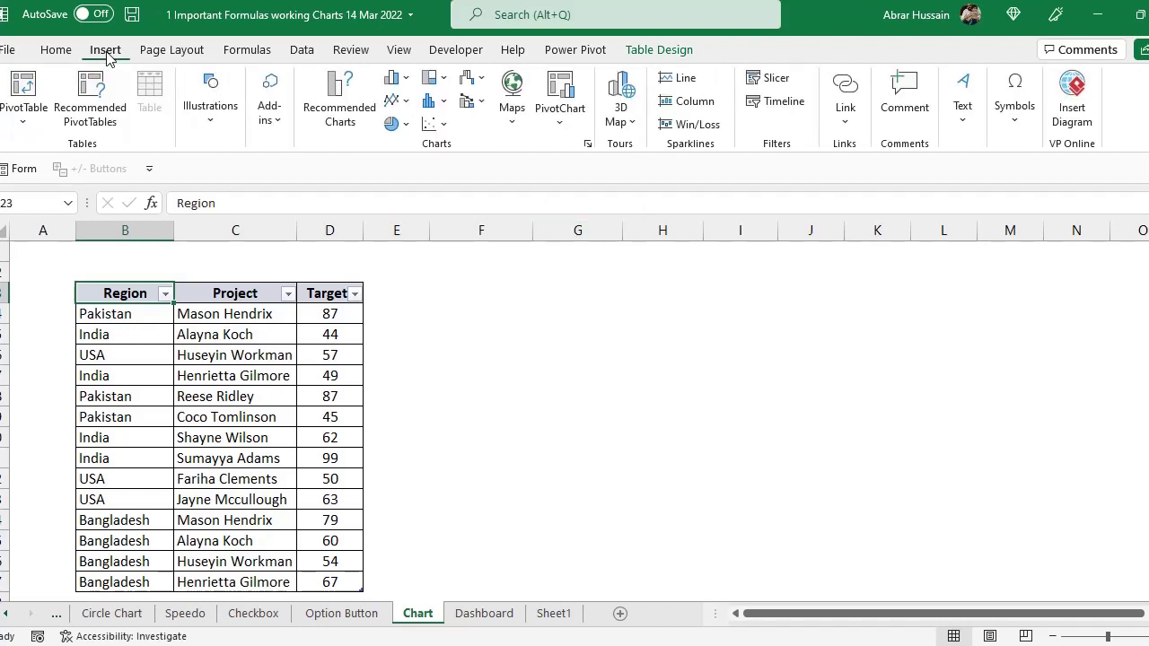
left_click(776, 79)
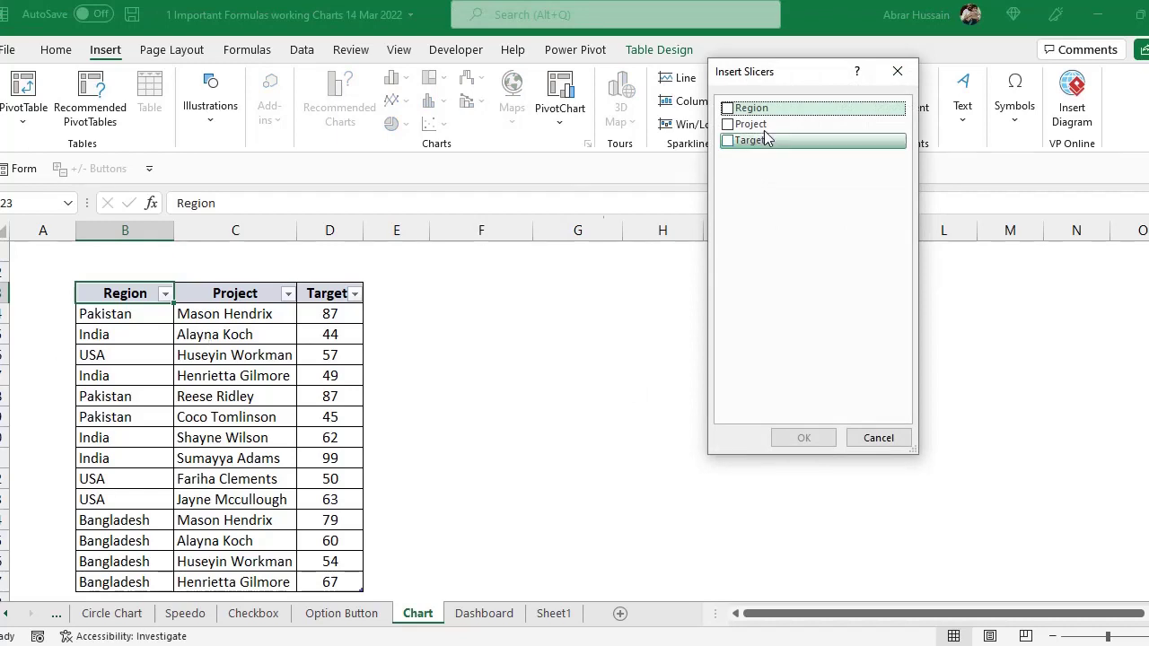
left_click(728, 109)
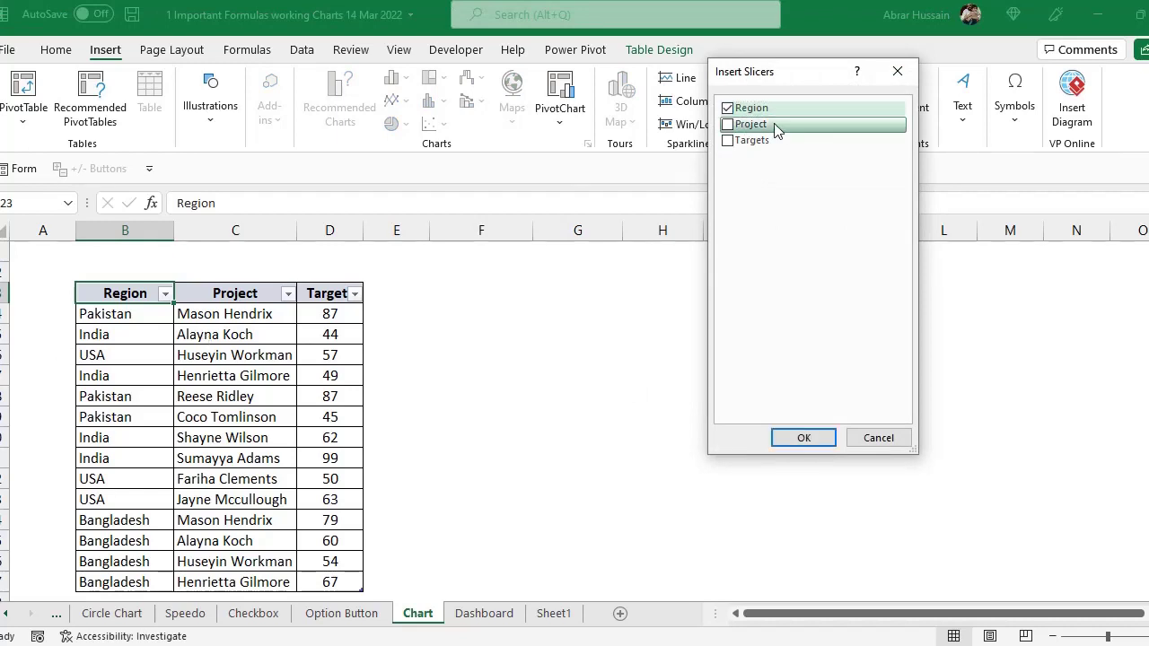
left_click(805, 439)
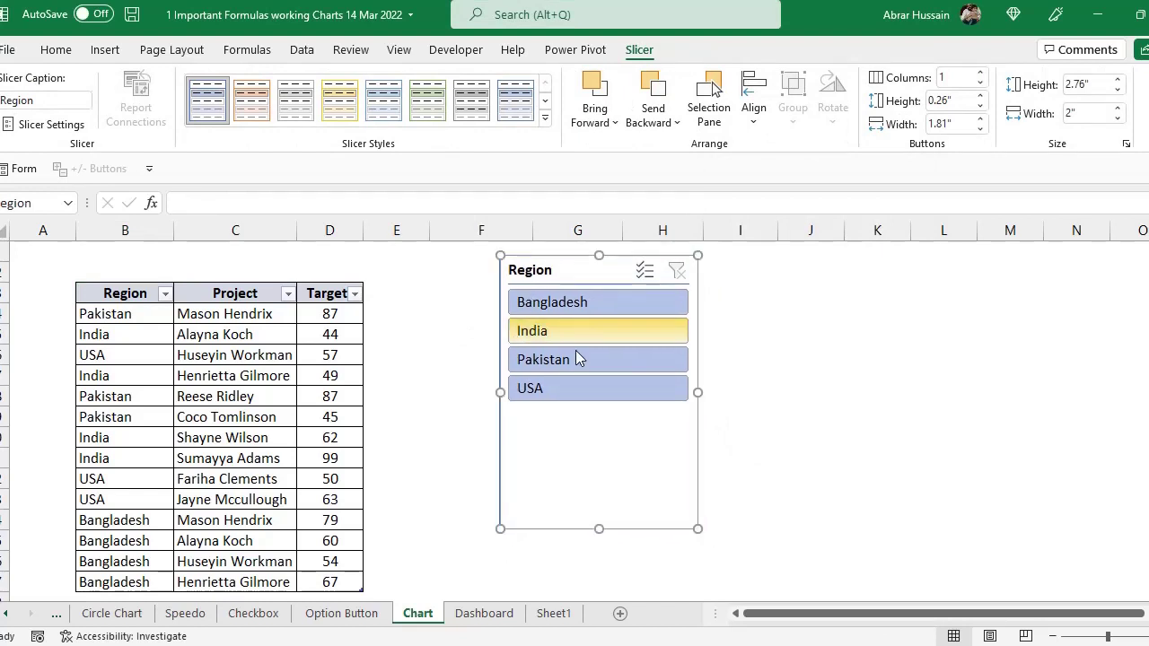
Test the Region slicer by filtering the table to single regions in turn, ending on Bangladesh
left_click(560, 390)
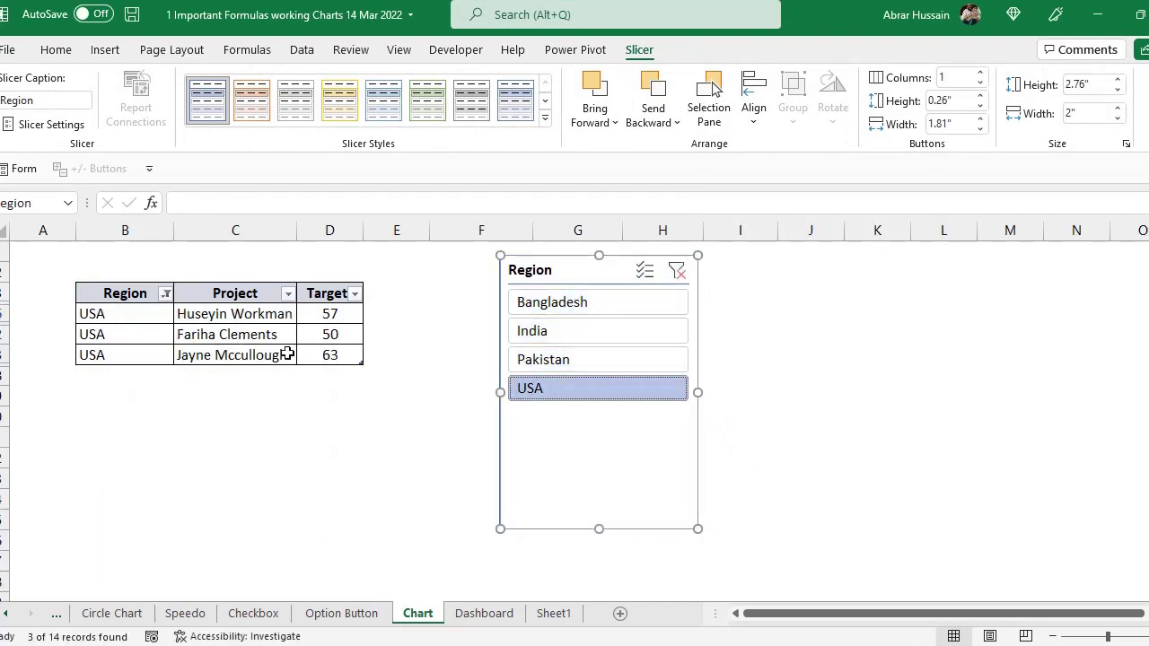
left_click(557, 359)
left_click(552, 329)
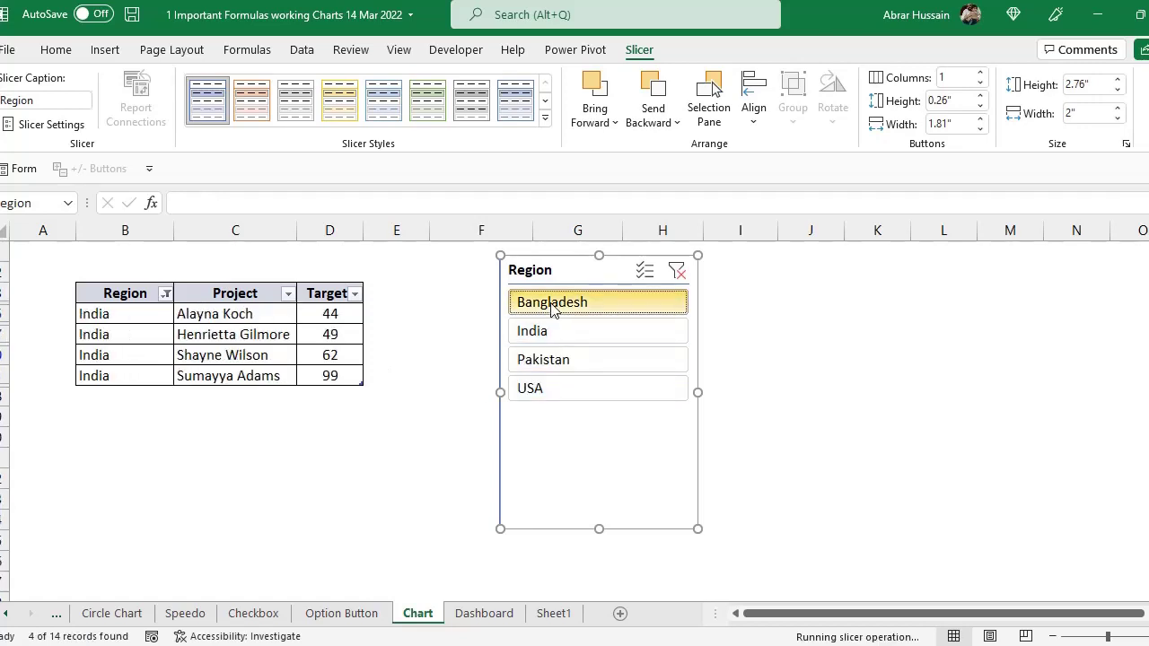
left_click(551, 303)
left_click(559, 359)
left_click(559, 388)
left_click(557, 305)
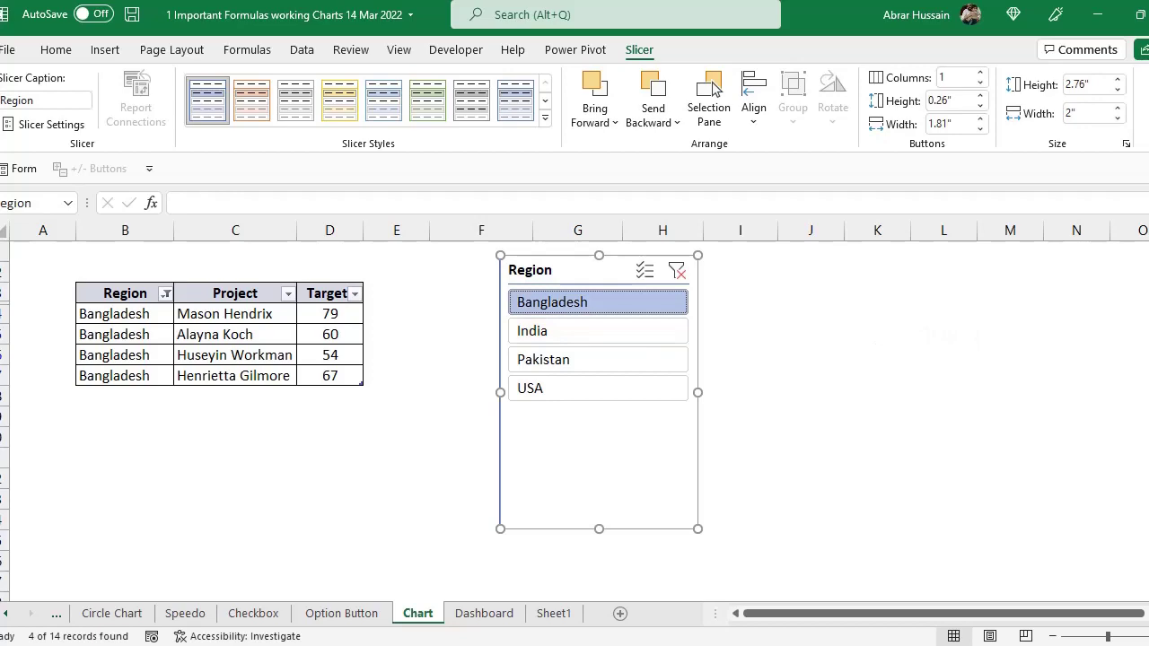
Test multiple selection in the Region slicer by adding India, Pakistan and USA to Bangladesh
scroll(483, 319, "up", 6)
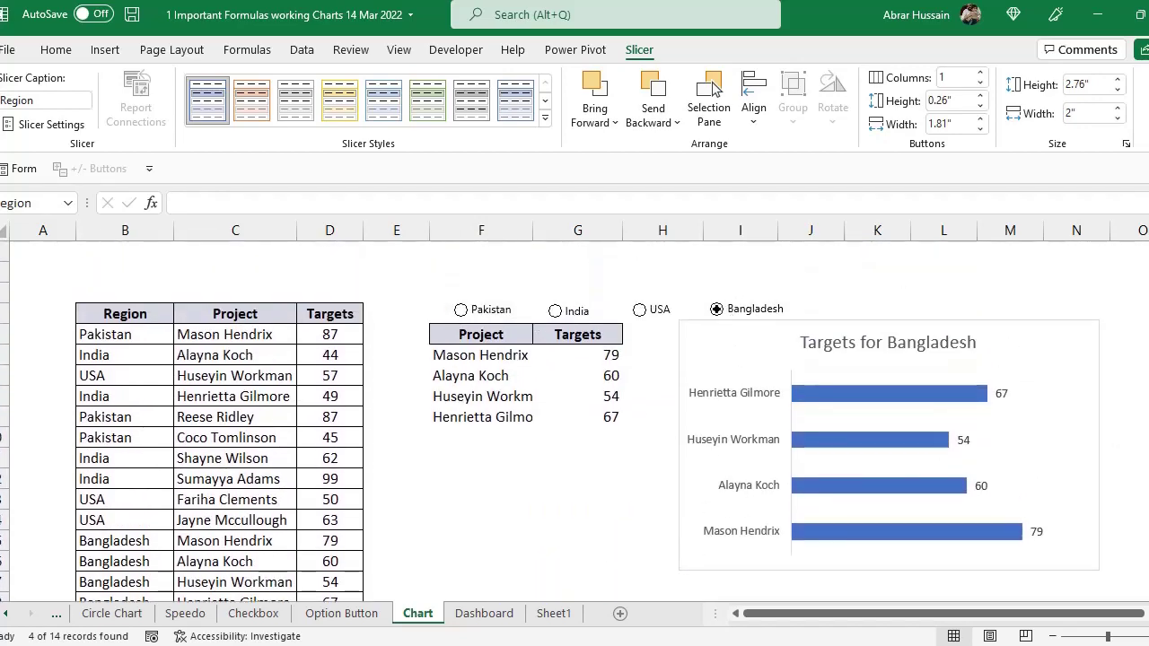
scroll(683, 431, "down", 7)
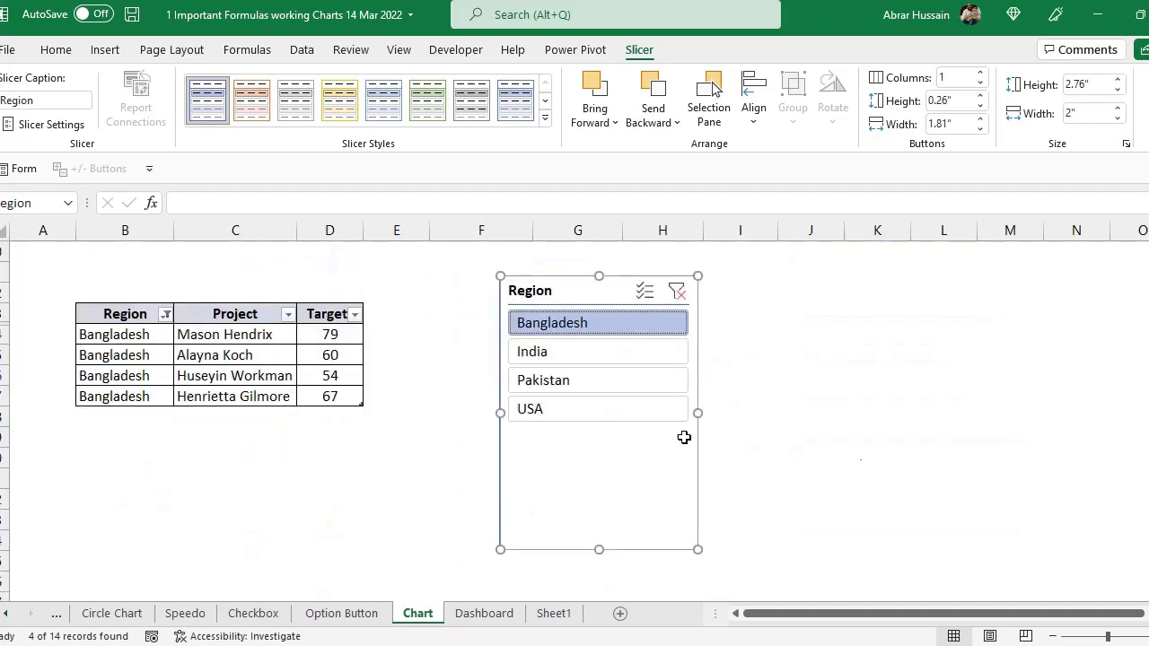
left_click(555, 352, "ctrl")
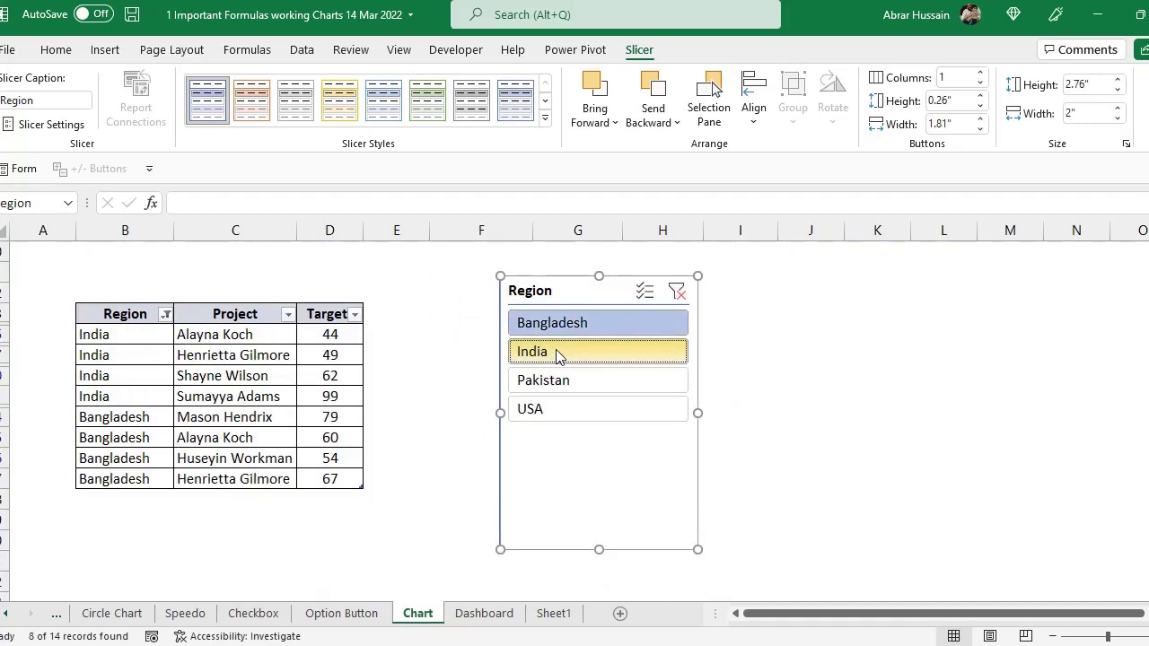
left_click(558, 383, "ctrl")
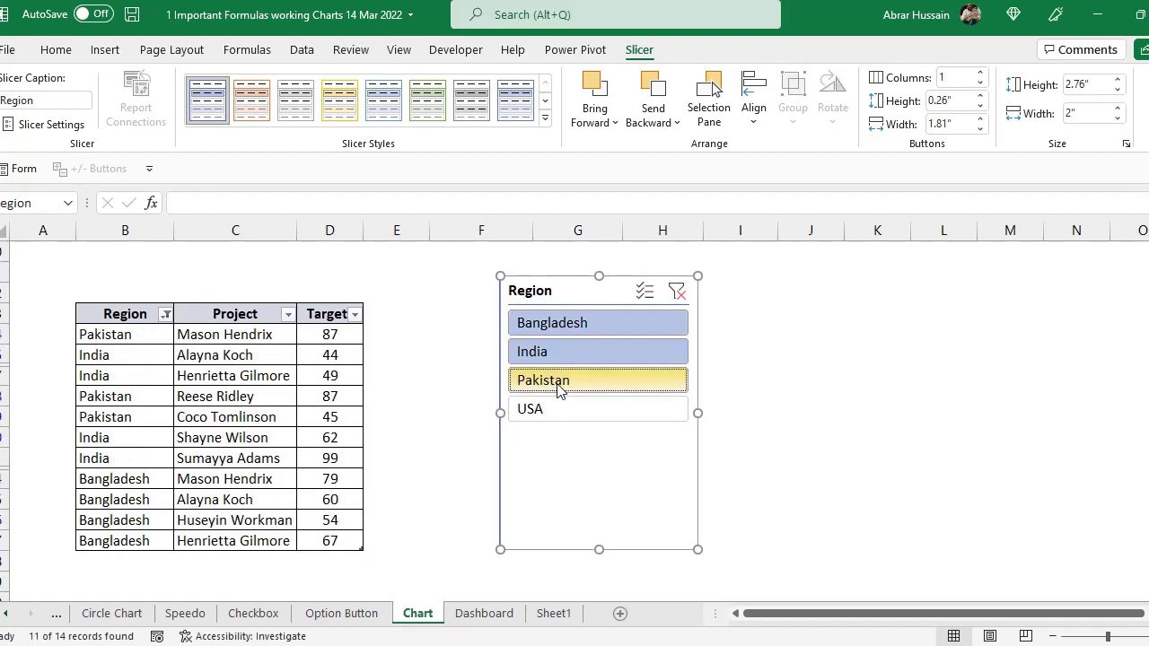
left_click(558, 411, "ctrl")
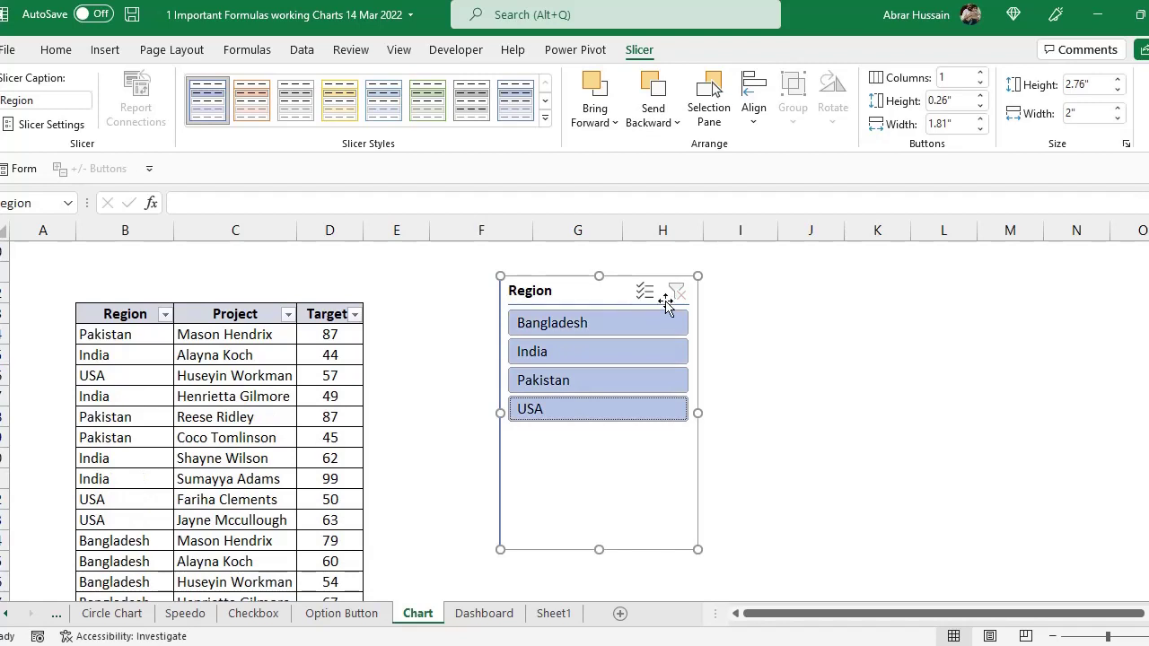
Test the Region slicer on Bangladesh, India, Pakistan and USA in turn, add Bangladesh to USA, and clear the filter
left_click(579, 325)
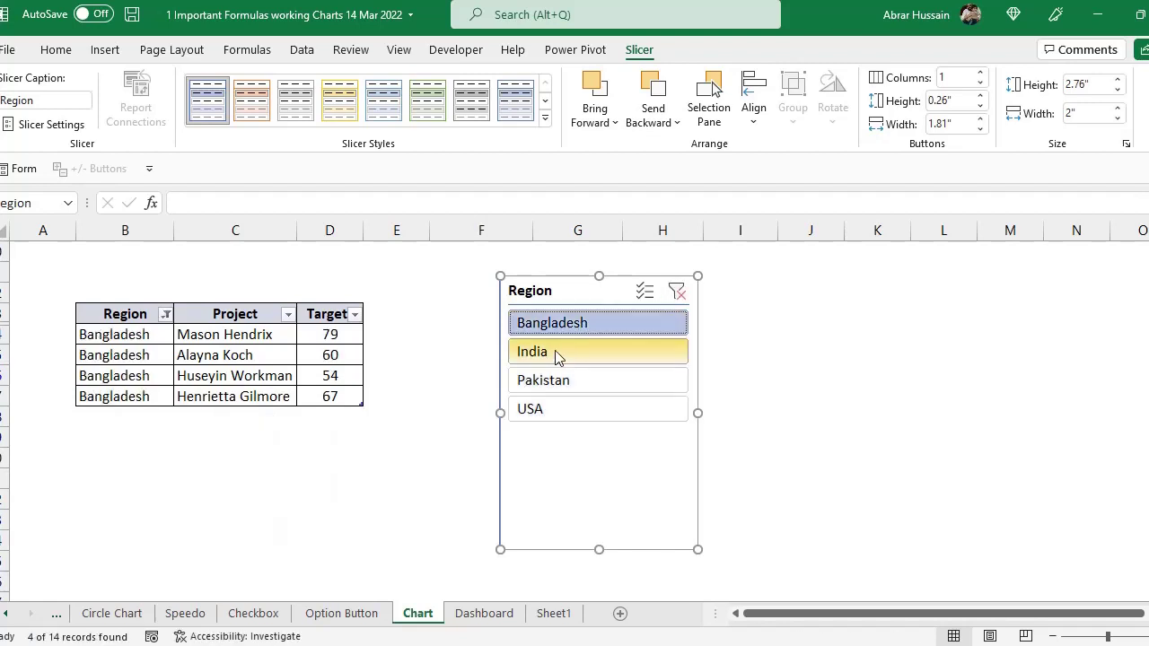
left_click(554, 351)
left_click(552, 381)
left_click(554, 409)
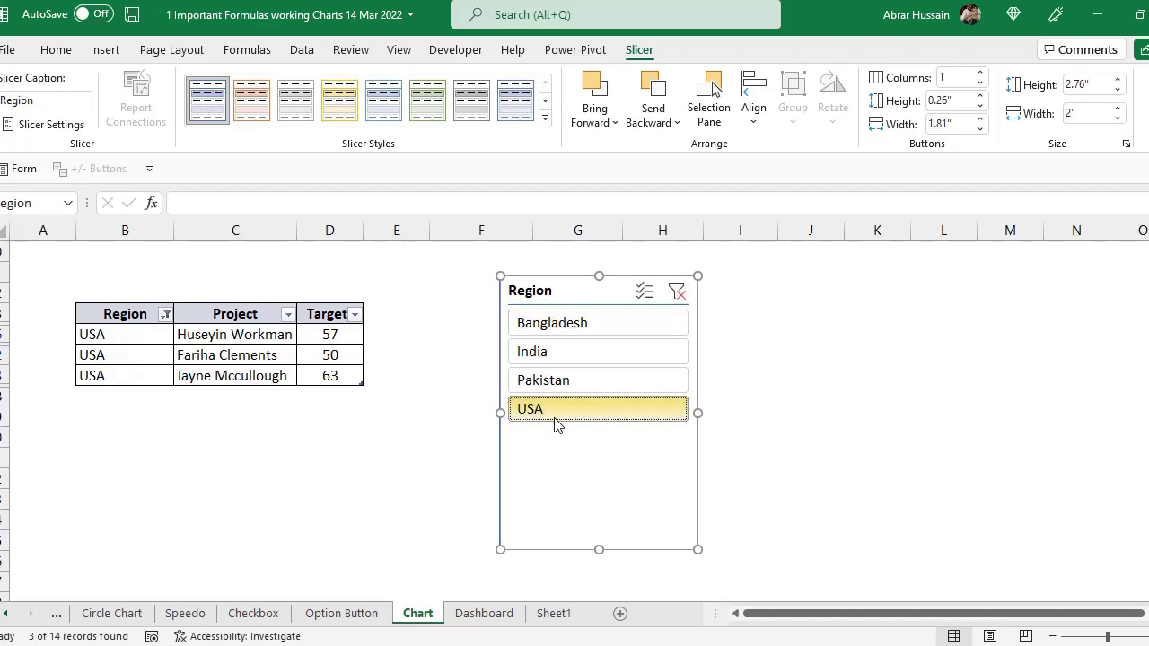
left_click(552, 326, "ctrl")
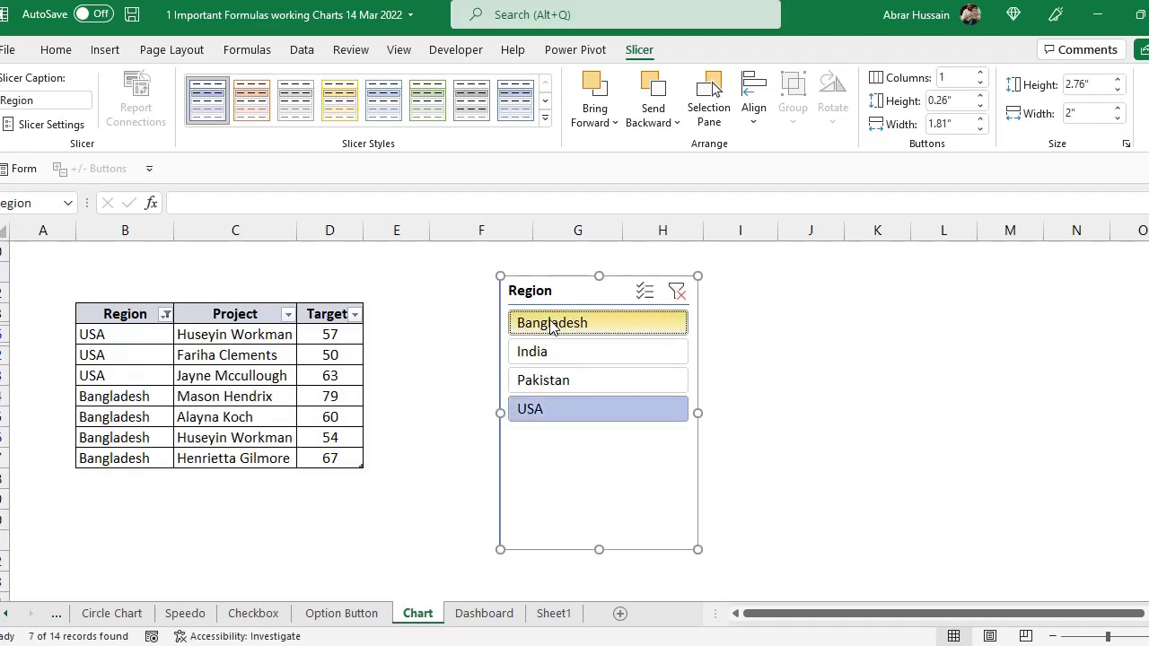
left_click(676, 296)
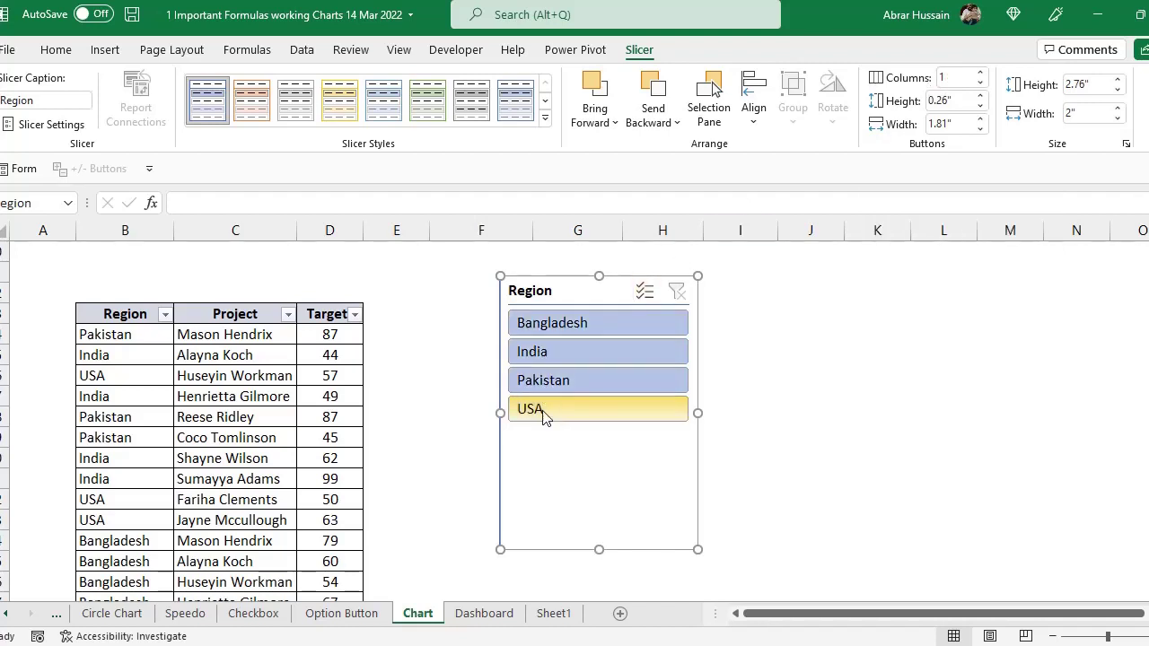
Lay out the Region slicer beside the table as one row of 4 columns, about 3.55" wide and 0.73" high
left_click(980, 75)
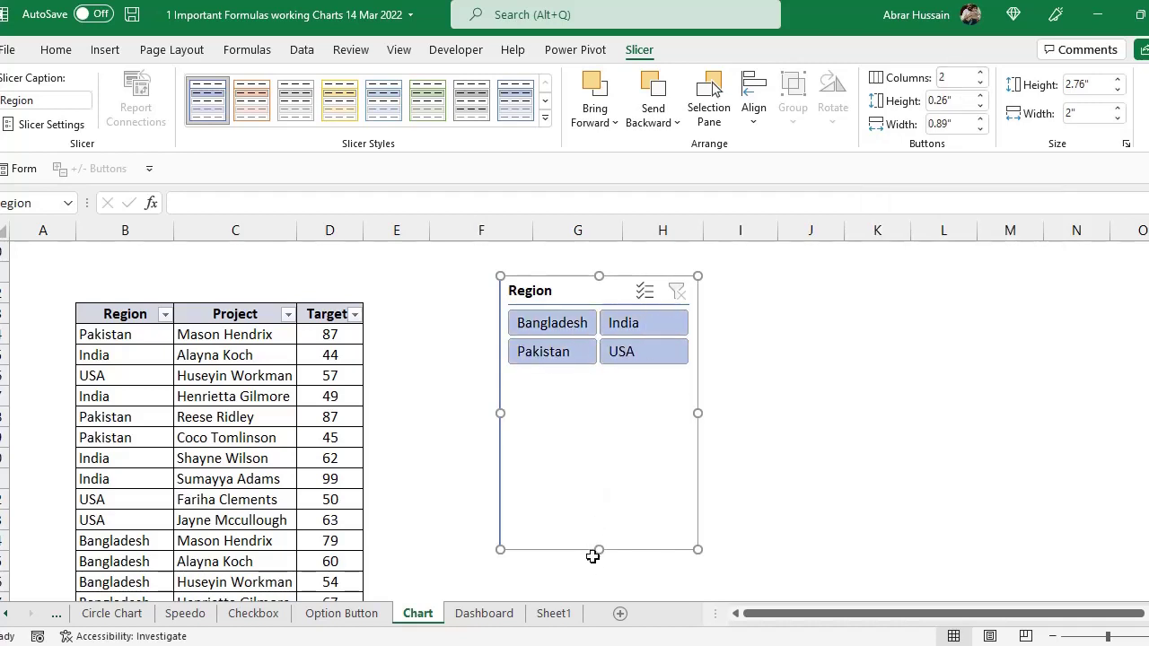
left_click(982, 74)
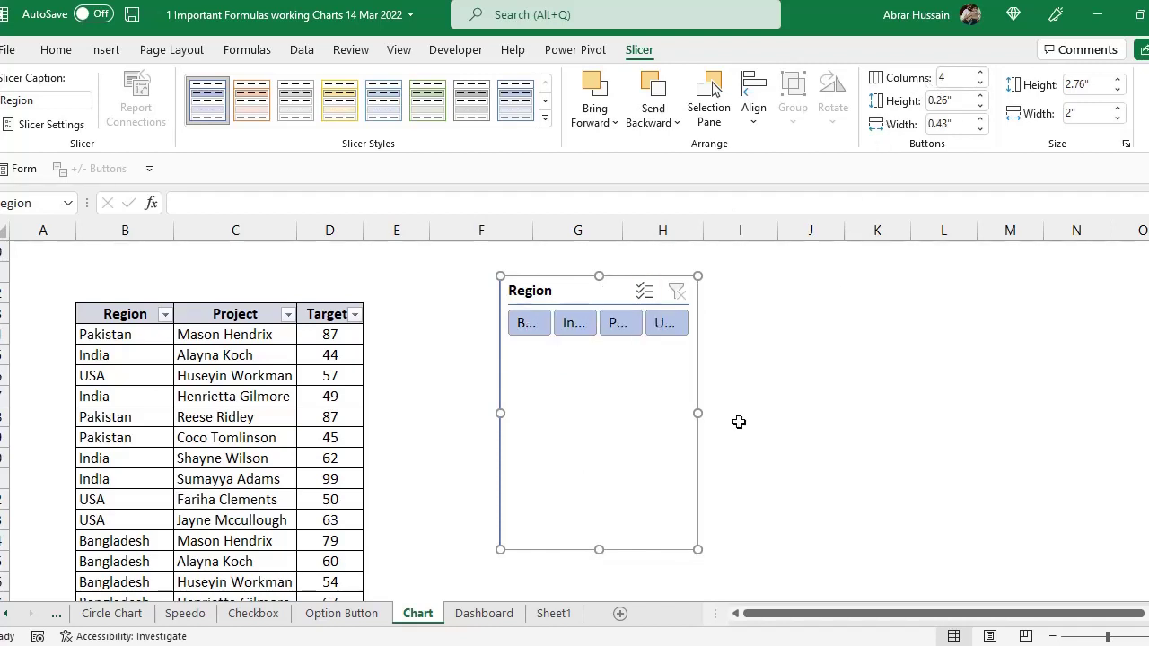
left_click_drag(698, 412, 849, 412)
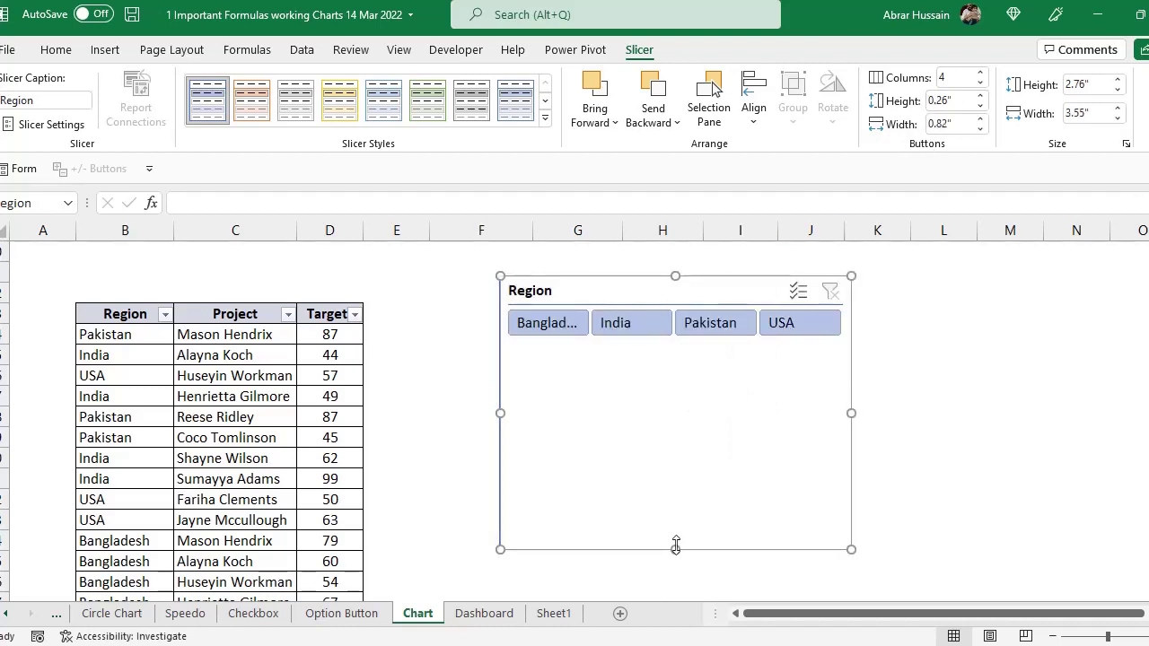
left_click_drag(676, 546, 675, 347)
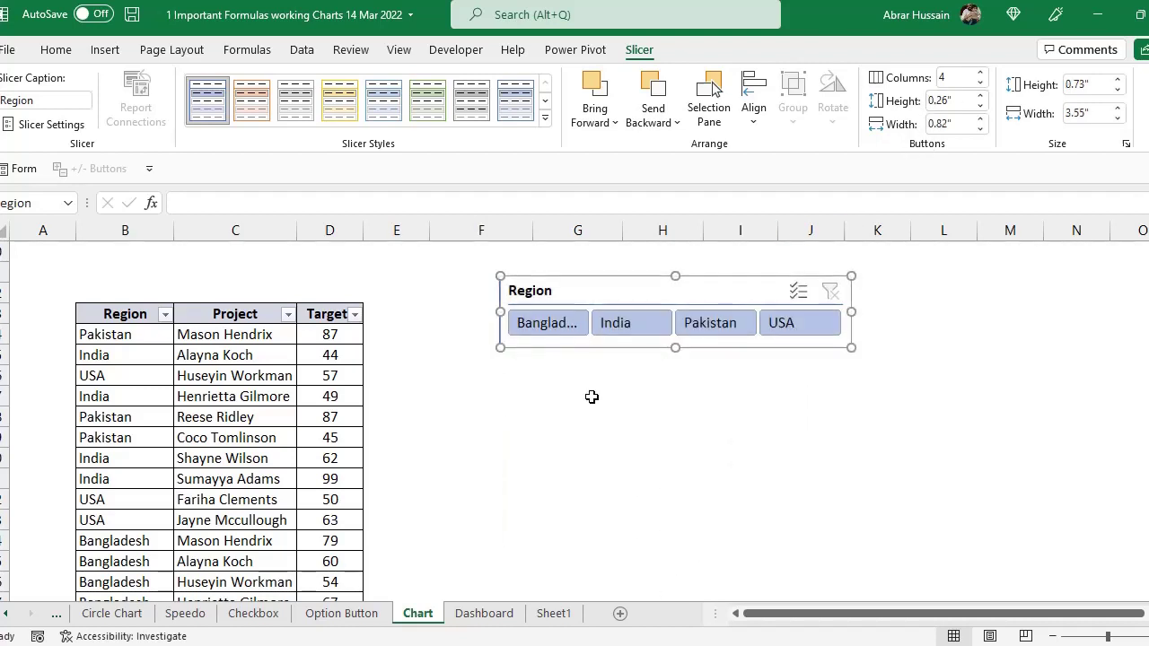
left_click_drag(603, 285, 503, 280)
Test the rearranged slicer on Bangladesh, India and Pakistan, return to Bangladesh, and clear the filter
left_click(471, 332)
left_click(540, 329)
left_click(629, 326)
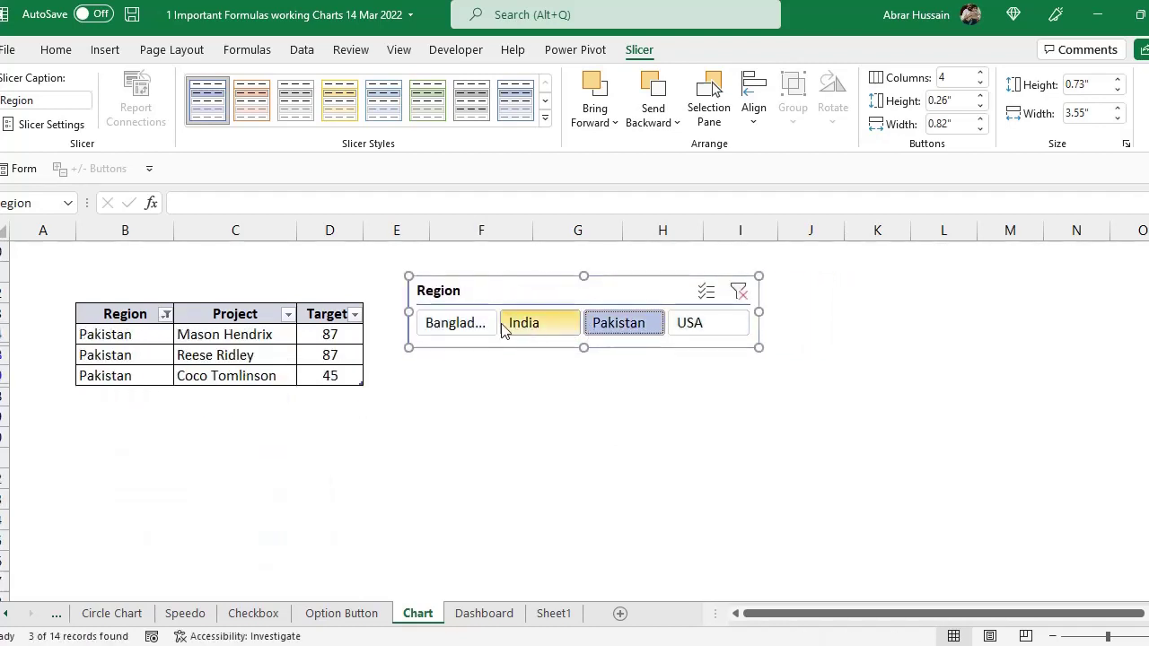
left_click(449, 323)
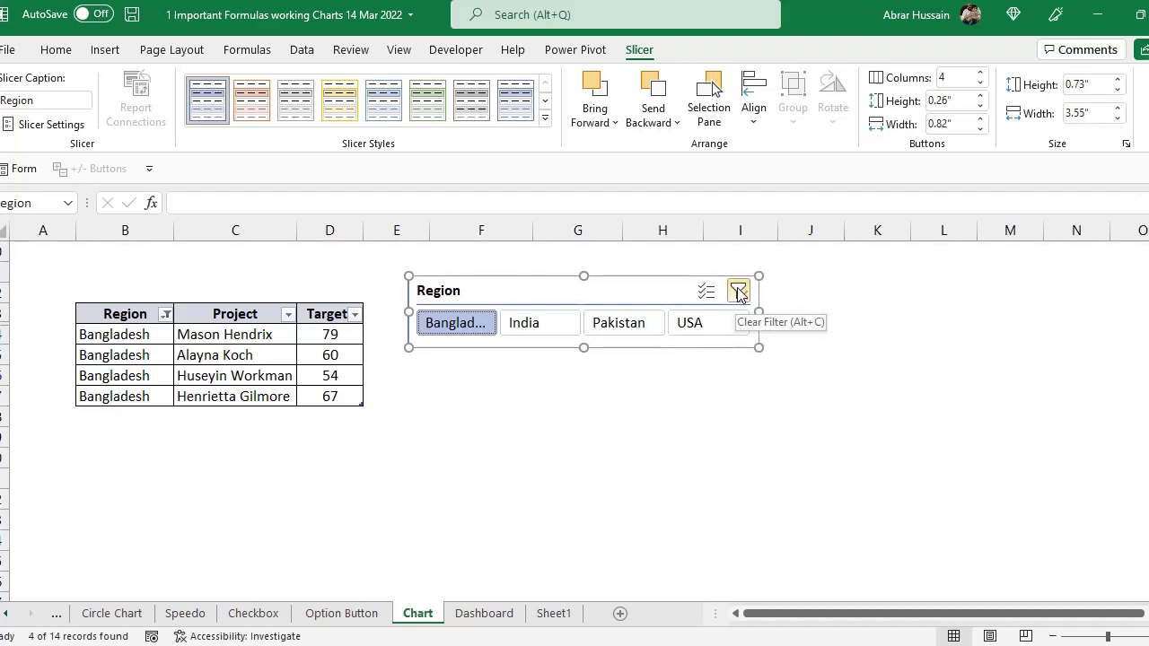
left_click(738, 292)
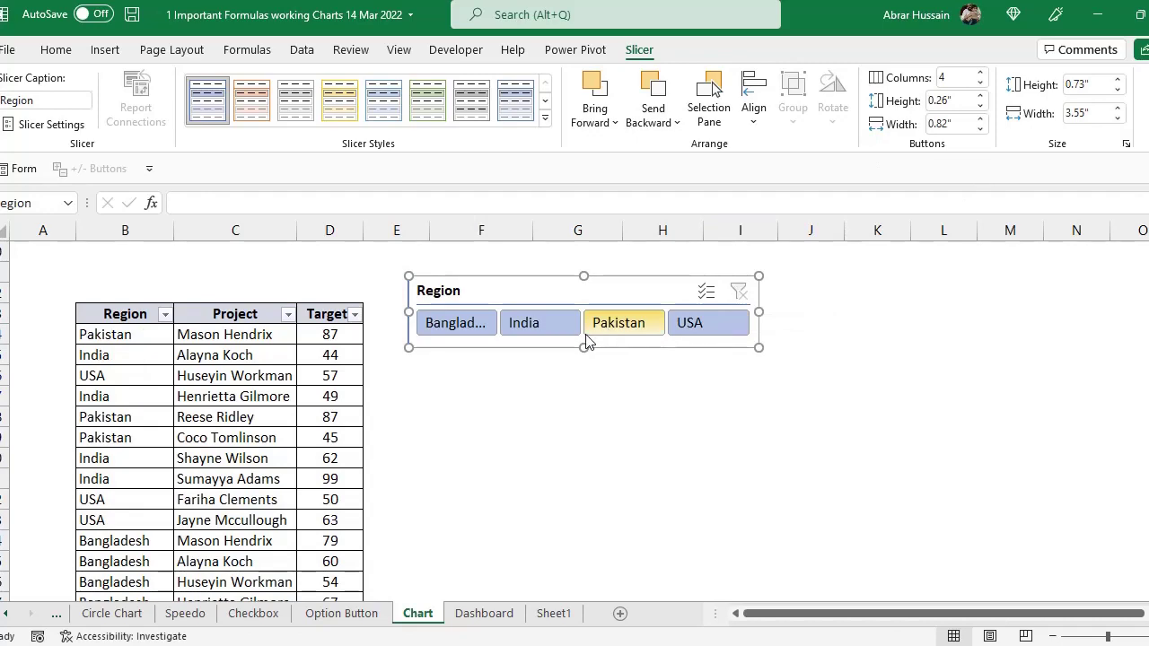
Insert a 2-D clustered bar chart from the Project and Targets columns of the slicer table, headers included
left_click(229, 315)
scroll(350, 455, "down", 2)
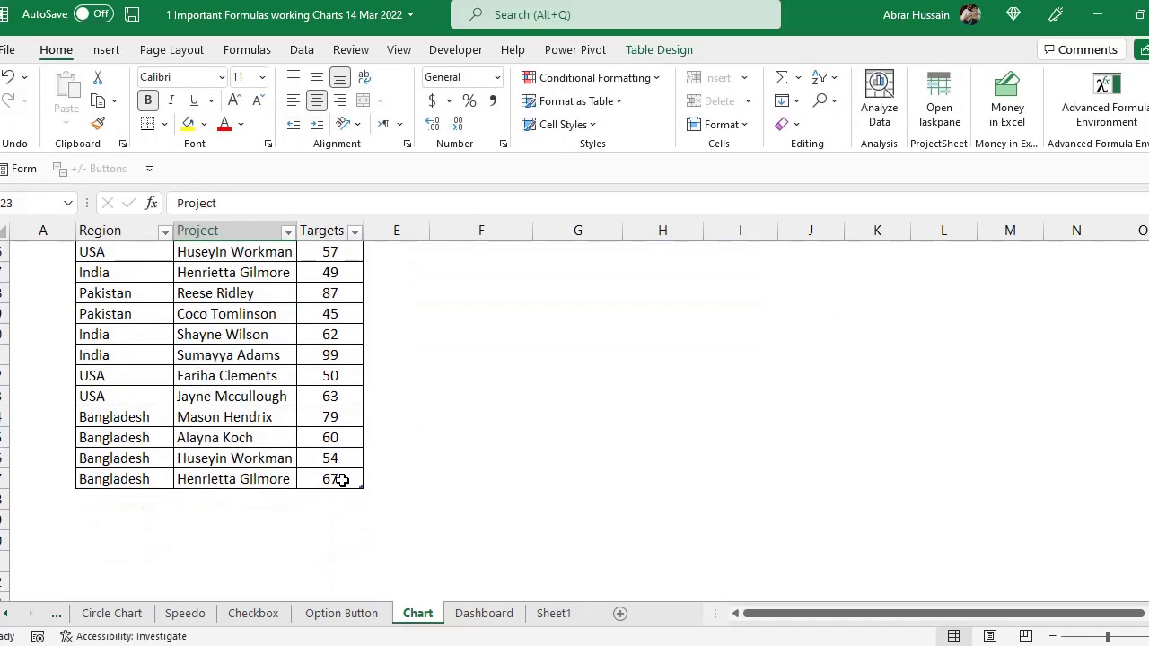
left_click(342, 480, "shift")
scroll(299, 398, "up", 3)
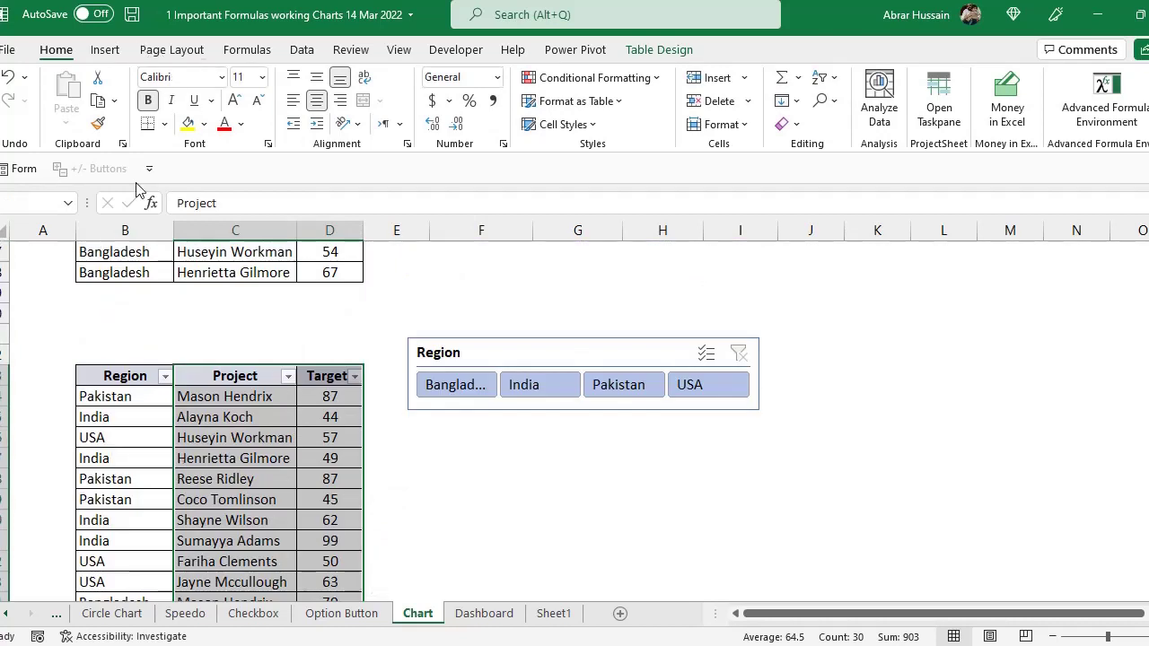
left_click(105, 50)
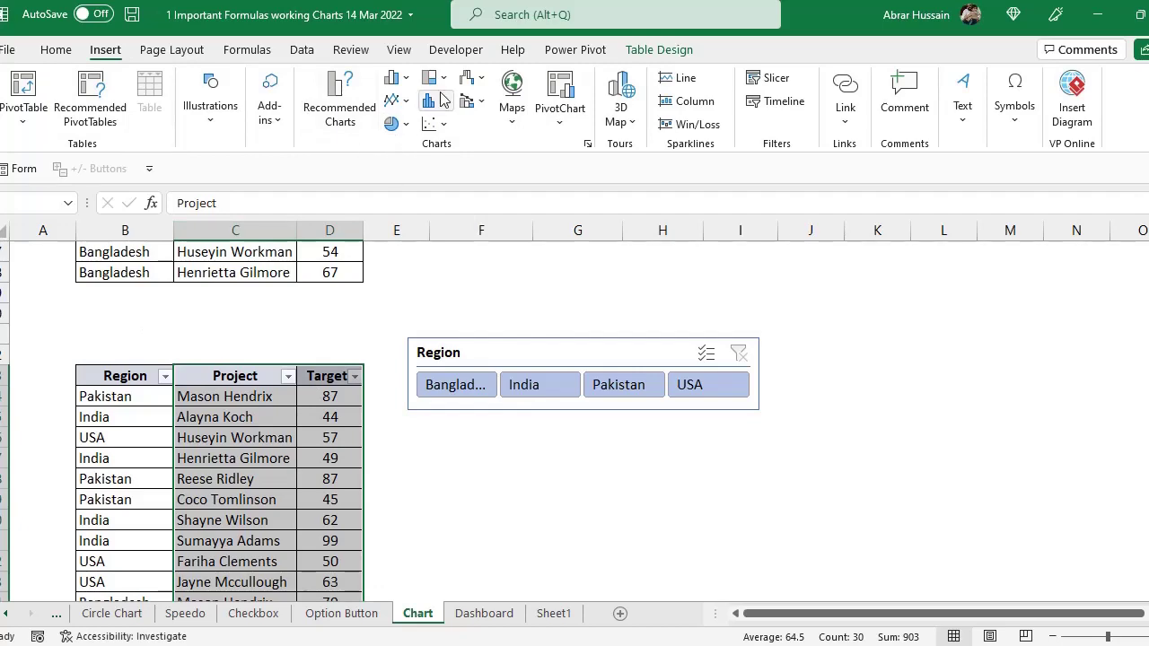
left_click(408, 80)
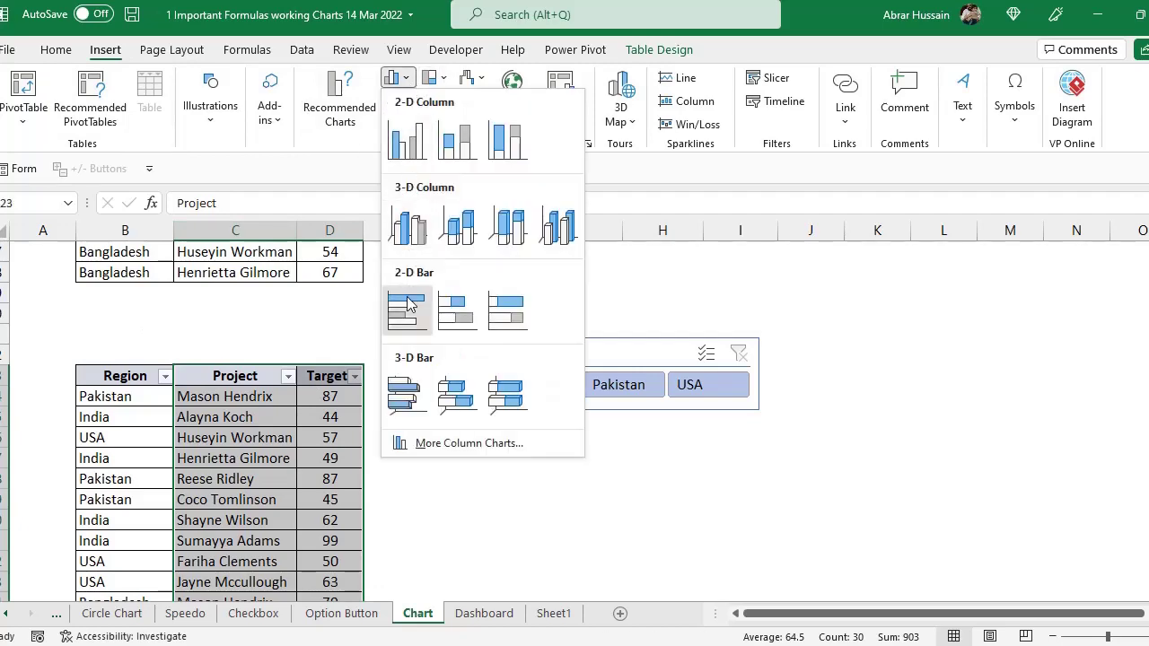
left_click(407, 309)
Place the new Targets chart directly beneath the Region slicer and widen both to the same width
left_click_drag(544, 273, 601, 413)
scroll(601, 412, "down", 3)
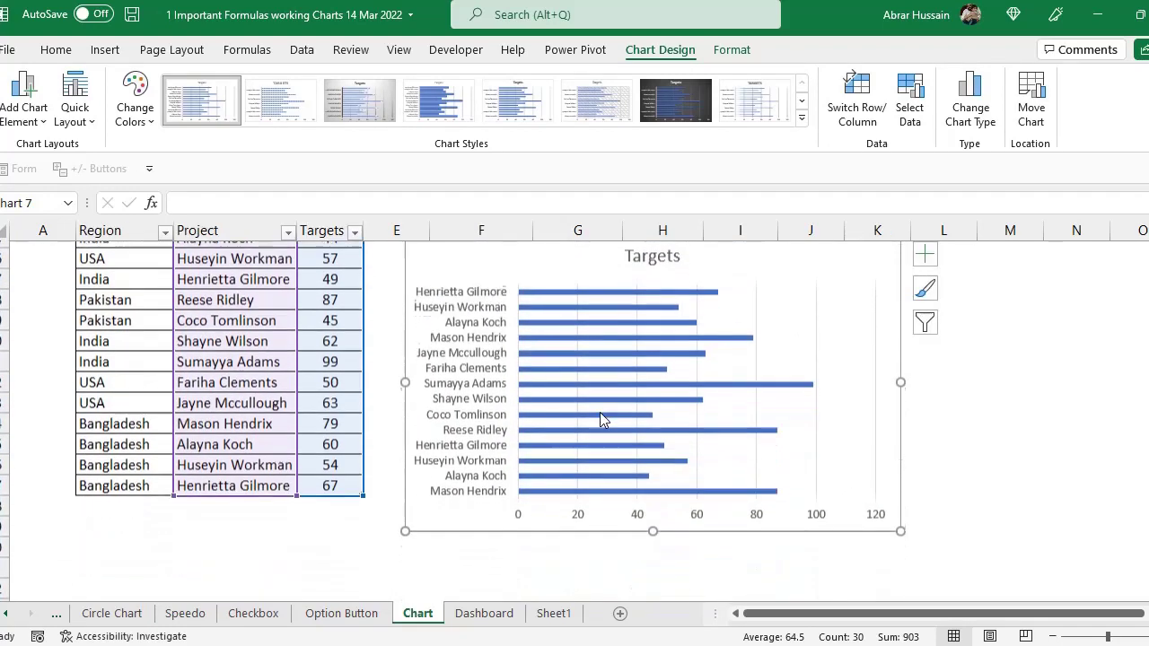
left_click_drag(907, 373, 920, 373)
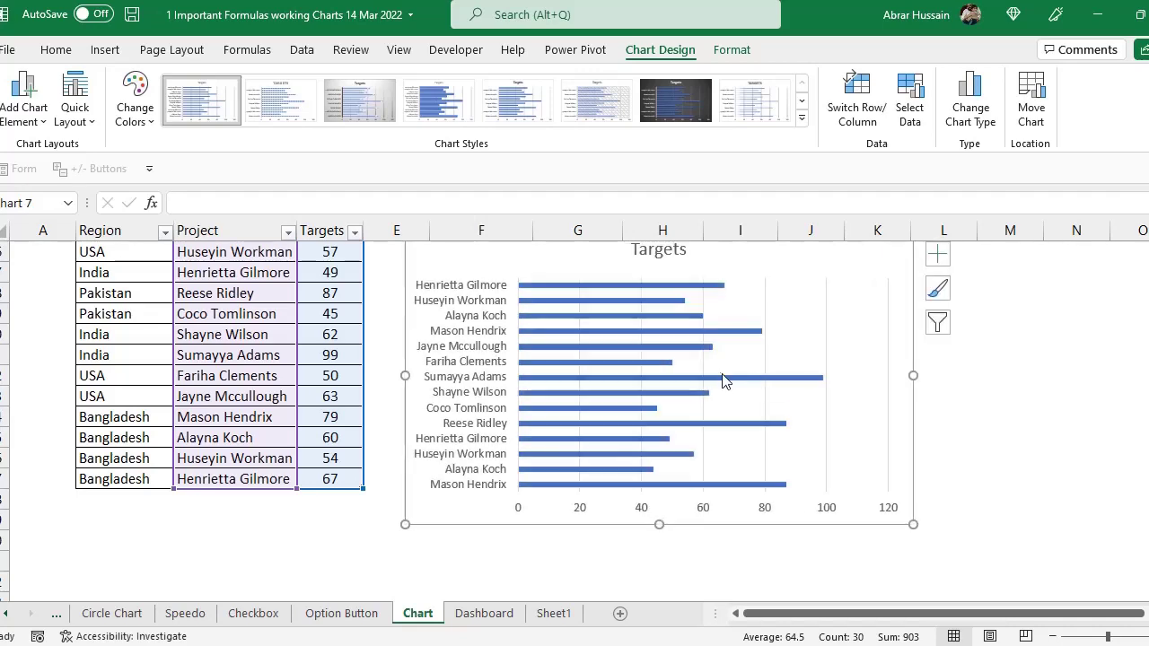
scroll(726, 380, "up", 3)
left_click(667, 349)
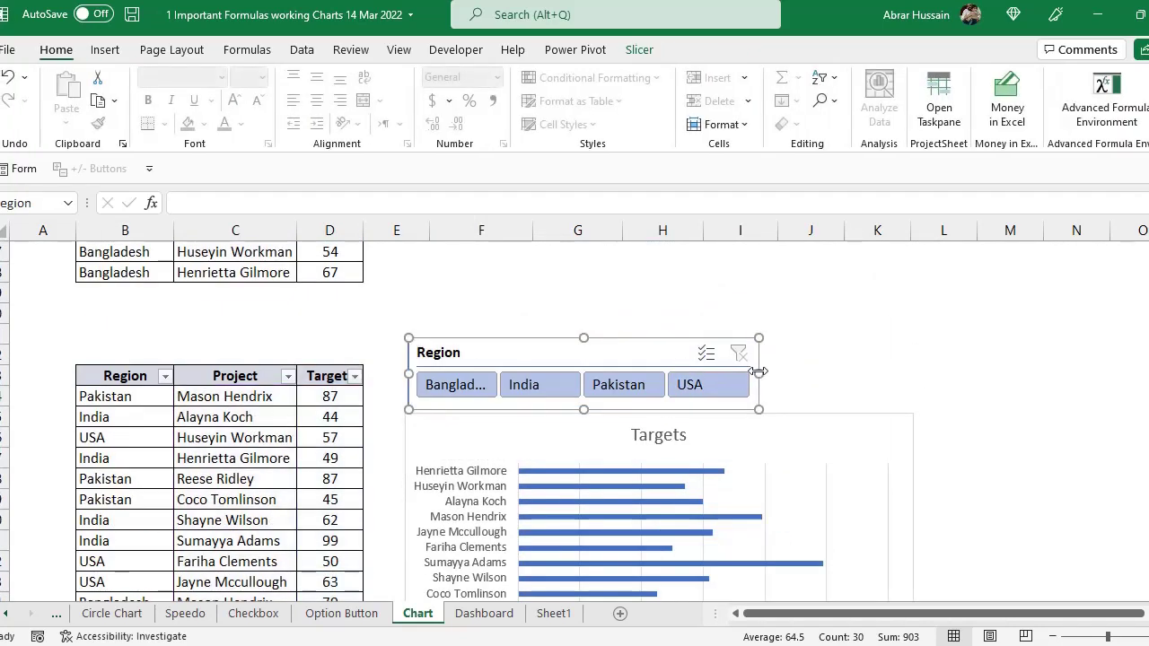
left_click_drag(759, 374, 914, 375)
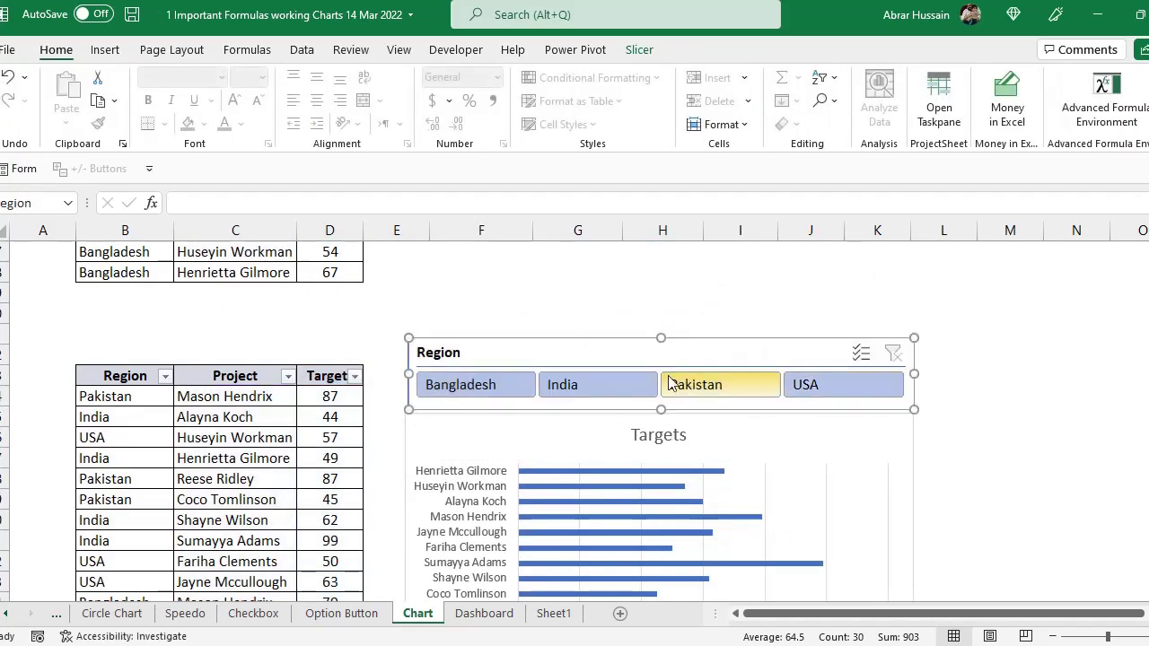
left_click(1038, 390)
Test the slicer-driven chart on Pakistan, India and Bangladesh, moving the chart down to keep the slicer uncovered
scroll(916, 410, "down", 2)
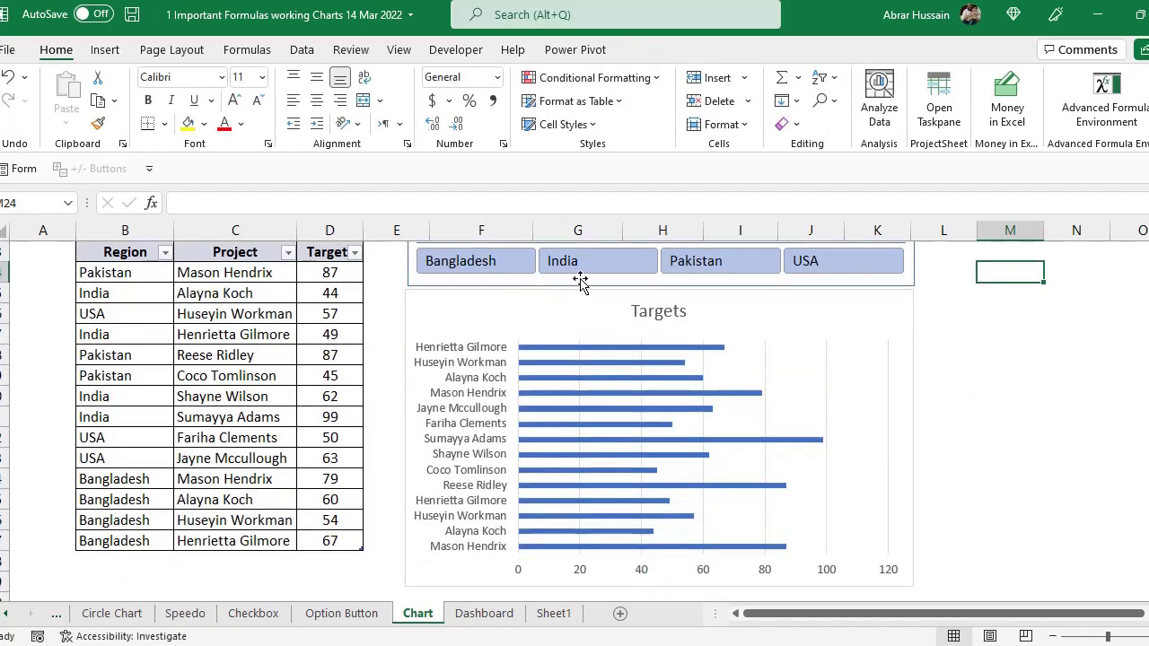
left_click(688, 260)
left_click(555, 437)
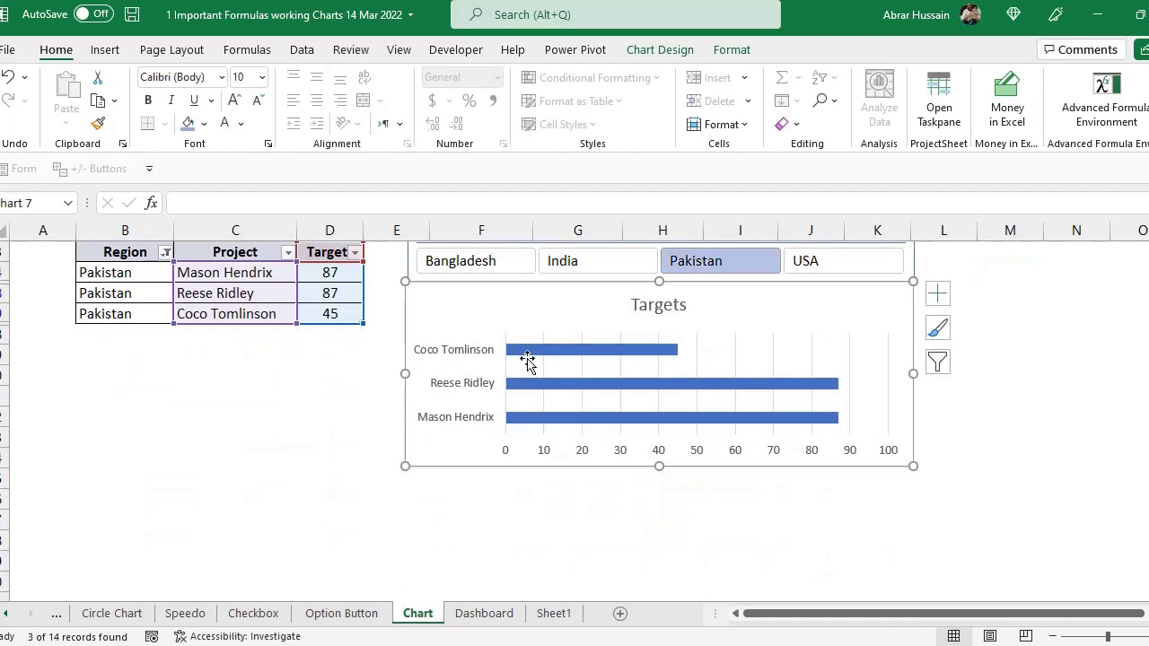
left_click(584, 259)
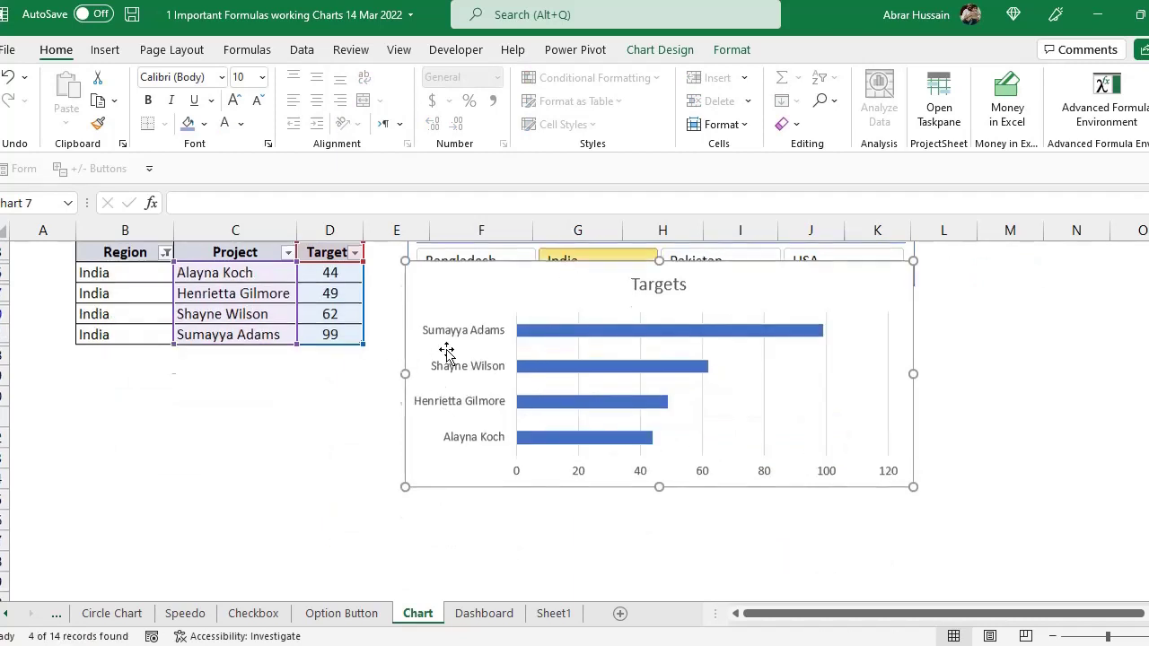
scroll(494, 350, "up", 2)
left_click_drag(490, 392, 490, 419)
left_click(476, 384)
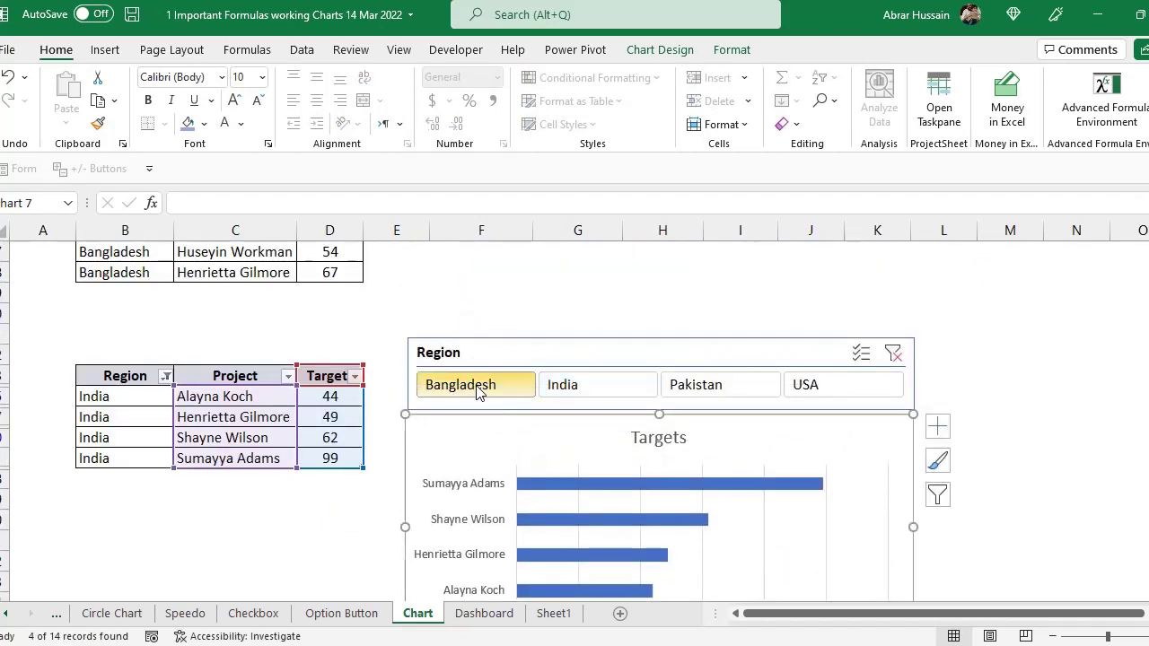
Reposition the chart below the slicer and filter it to India, Pakistan and USA in turn, ending on Bangladesh
left_click_drag(460, 479, 460, 449)
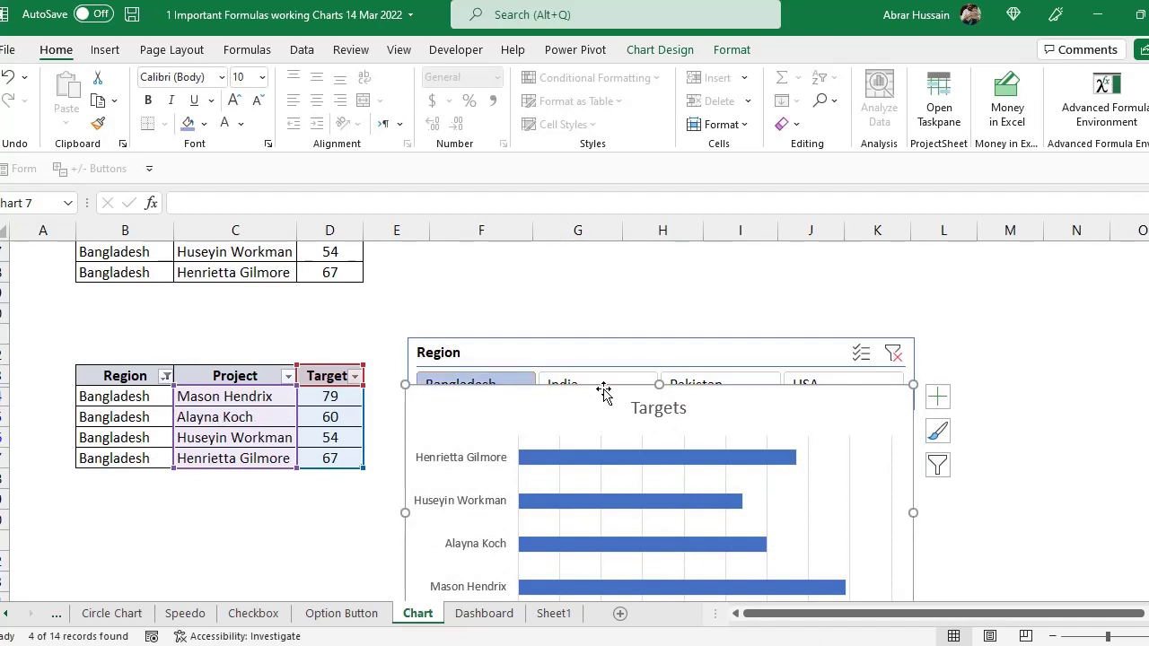
left_click_drag(604, 393, 600, 429)
left_click(575, 386)
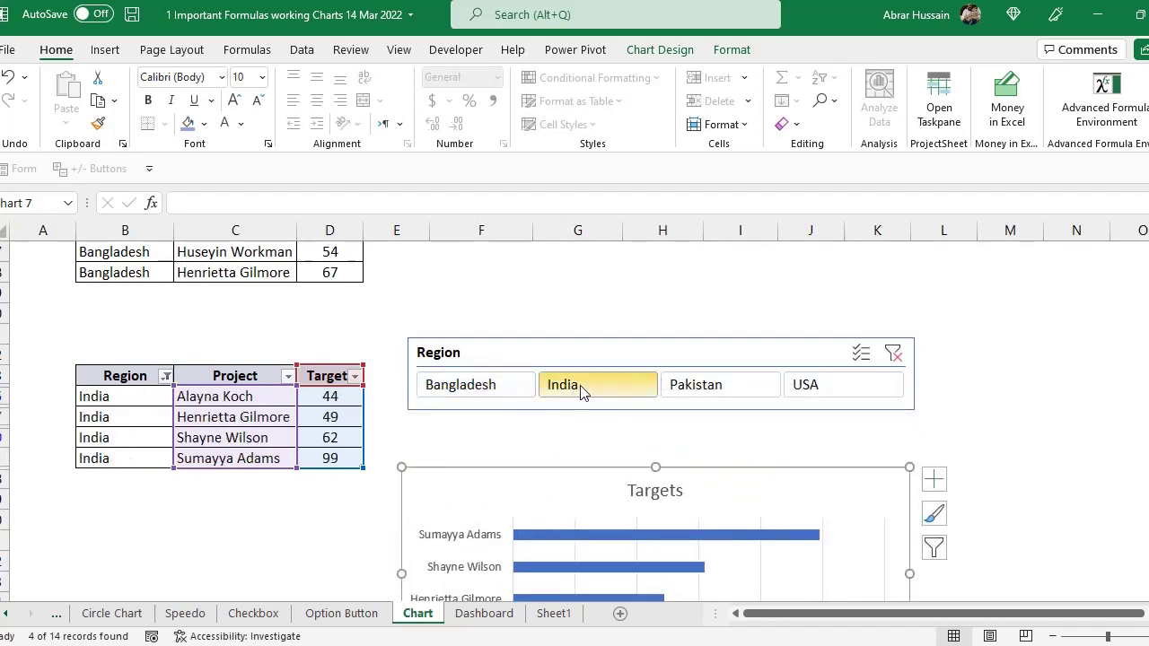
left_click(698, 397)
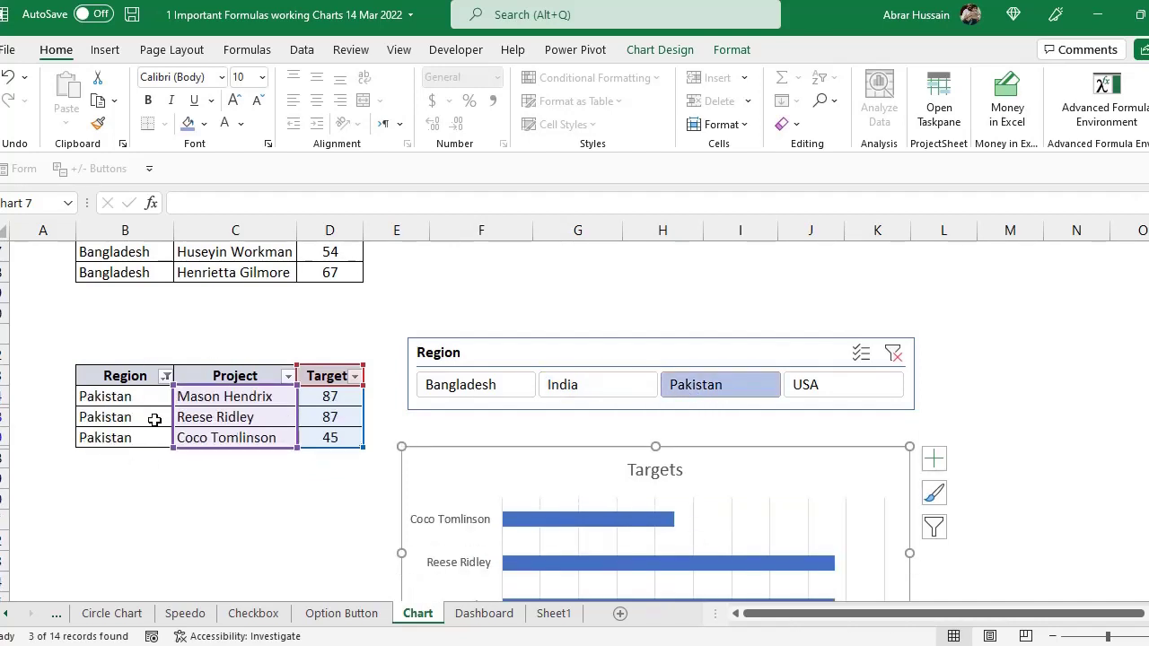
left_click(811, 392)
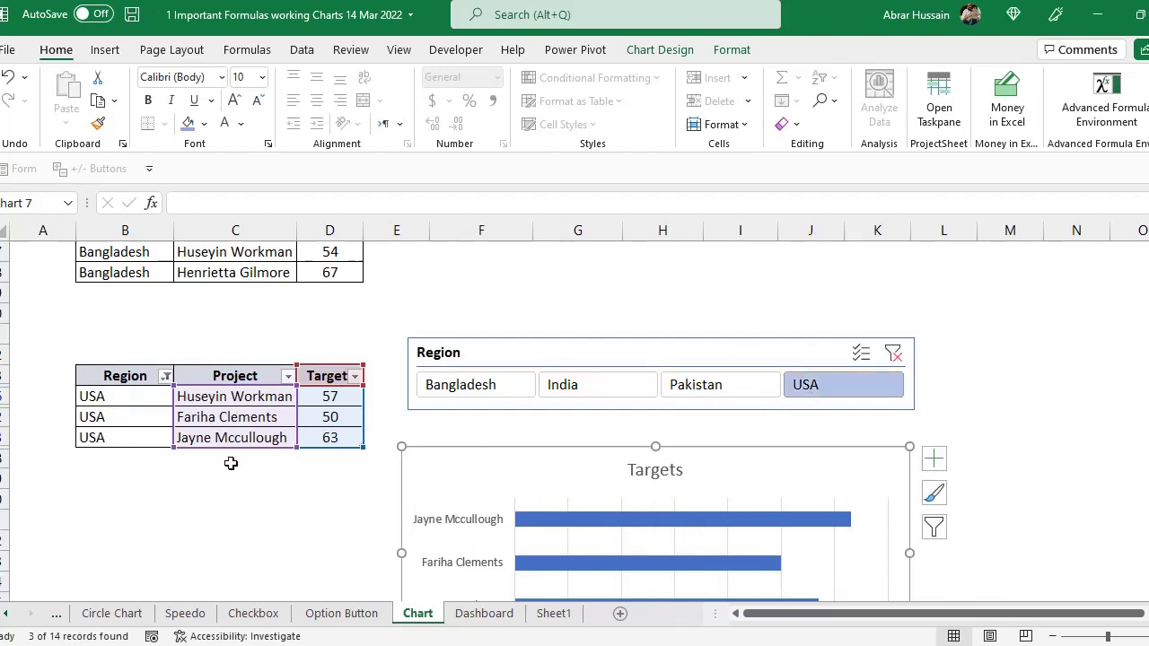
left_click(525, 388)
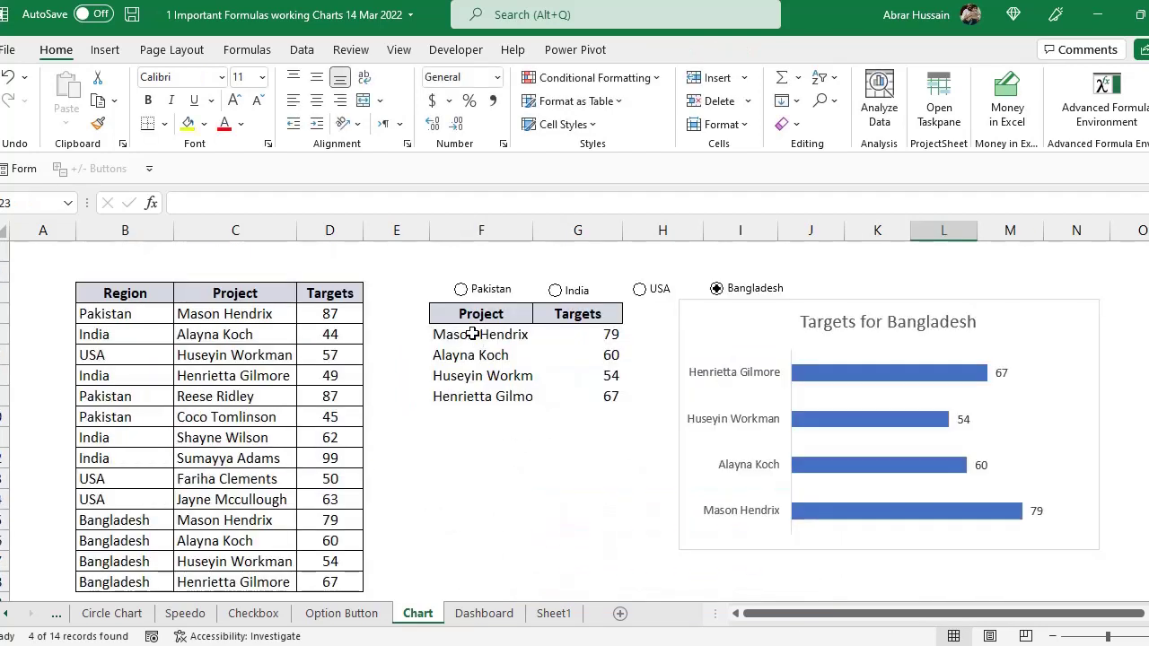
Compare the FILTER formula output of the option-button chart with the slicer-filtered table and its Region slicer
left_click(474, 334)
mouse_move(480, 359)
left_mouse_down()
mouse_move(494, 377)
mouse_move(490, 356)
left_mouse_up()
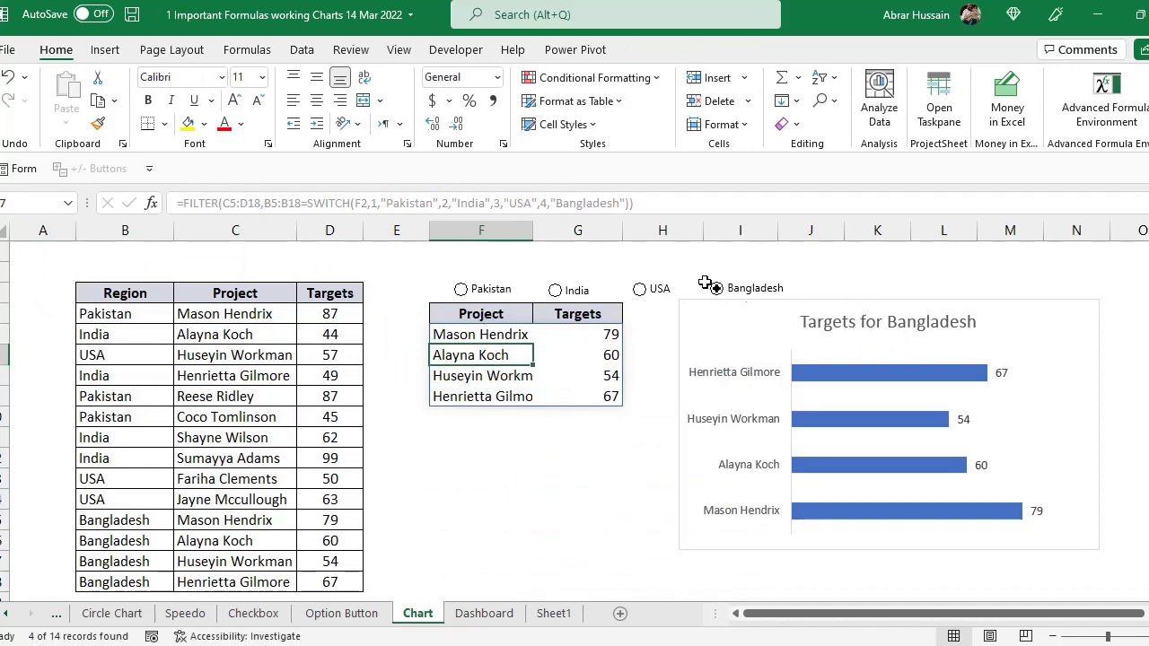
scroll(557, 472, "down", 6)
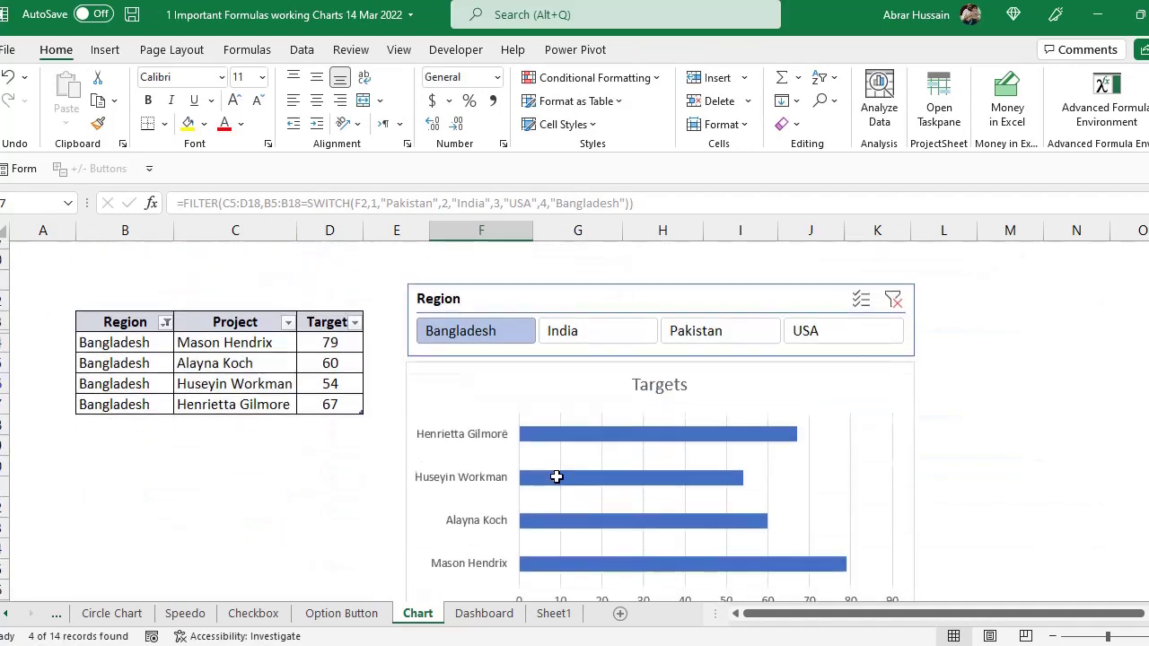
left_click_drag(106, 254, 319, 340)
scroll(320, 334, "up", 3)
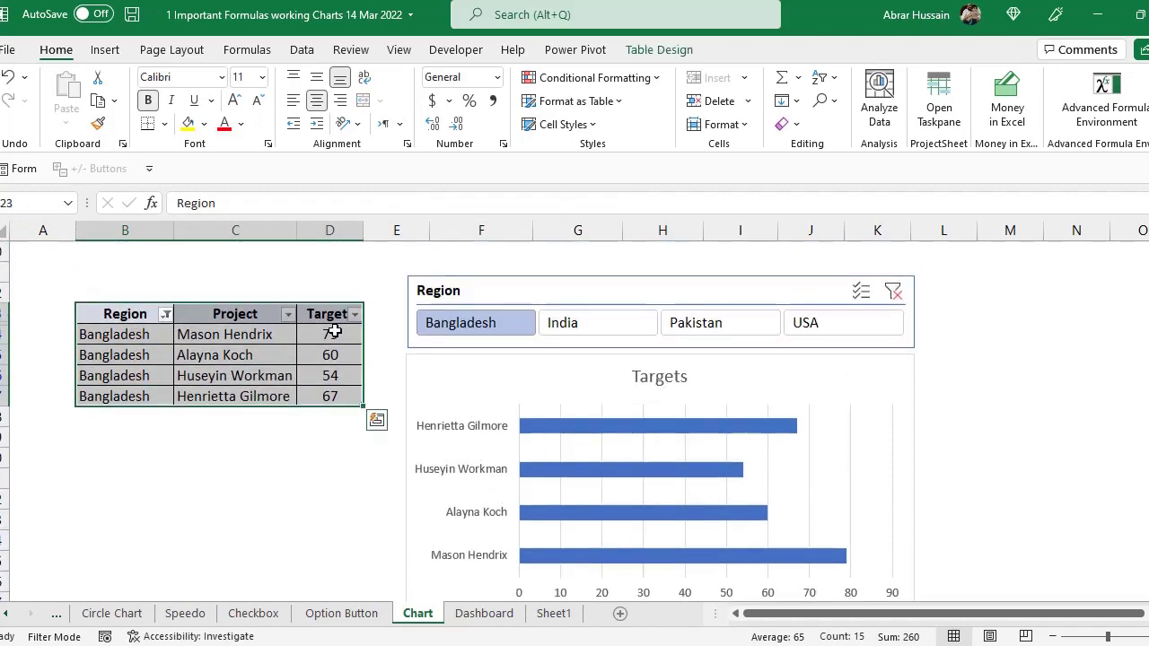
left_click(525, 281)
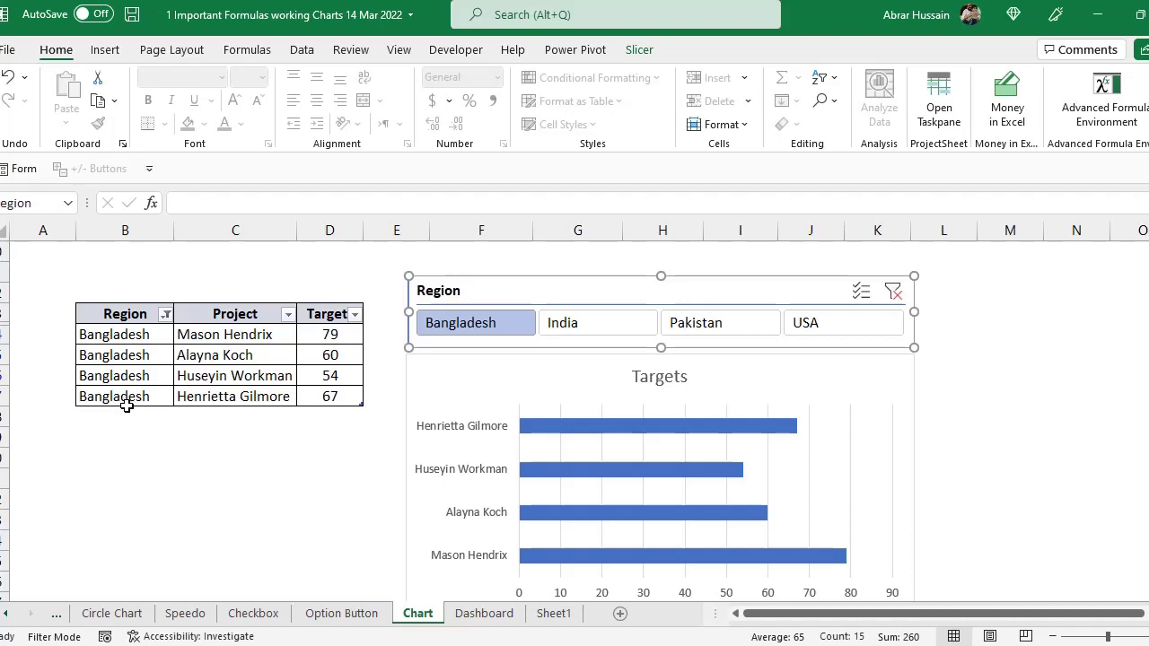
left_click(579, 359)
Select all four regions in the slicer to examine the full chart, and filter back to Bangladesh
left_click_drag(493, 331, 847, 322)
scroll(679, 437, "down", 6)
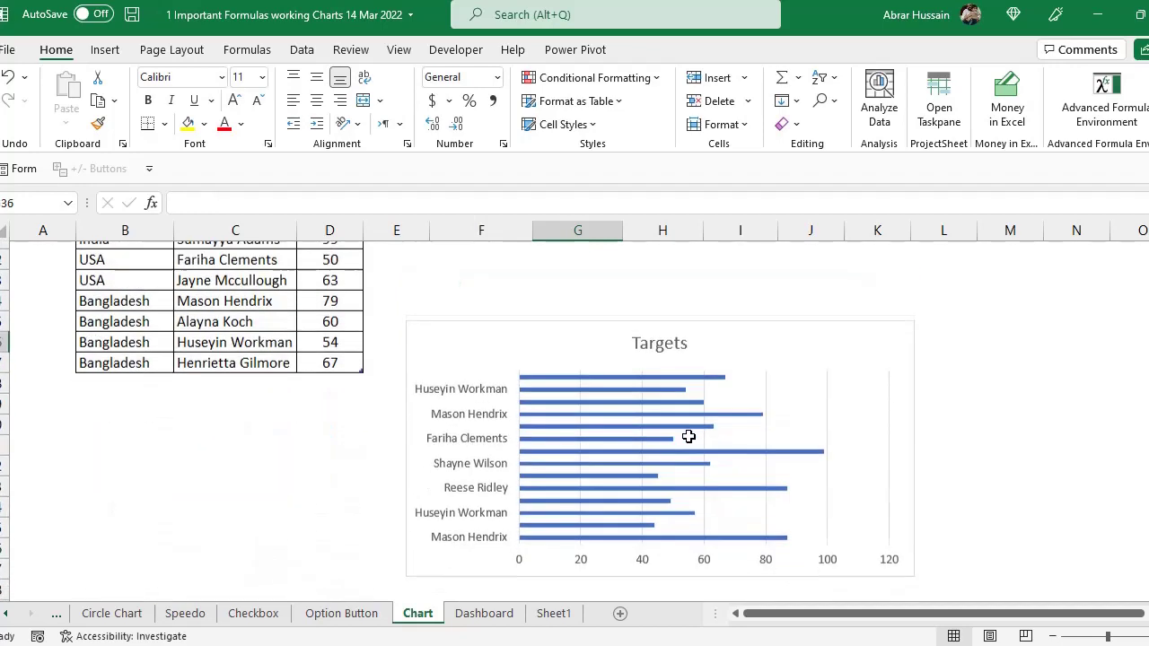
scroll(585, 410, "up", 2)
scroll(583, 463, "up", 4)
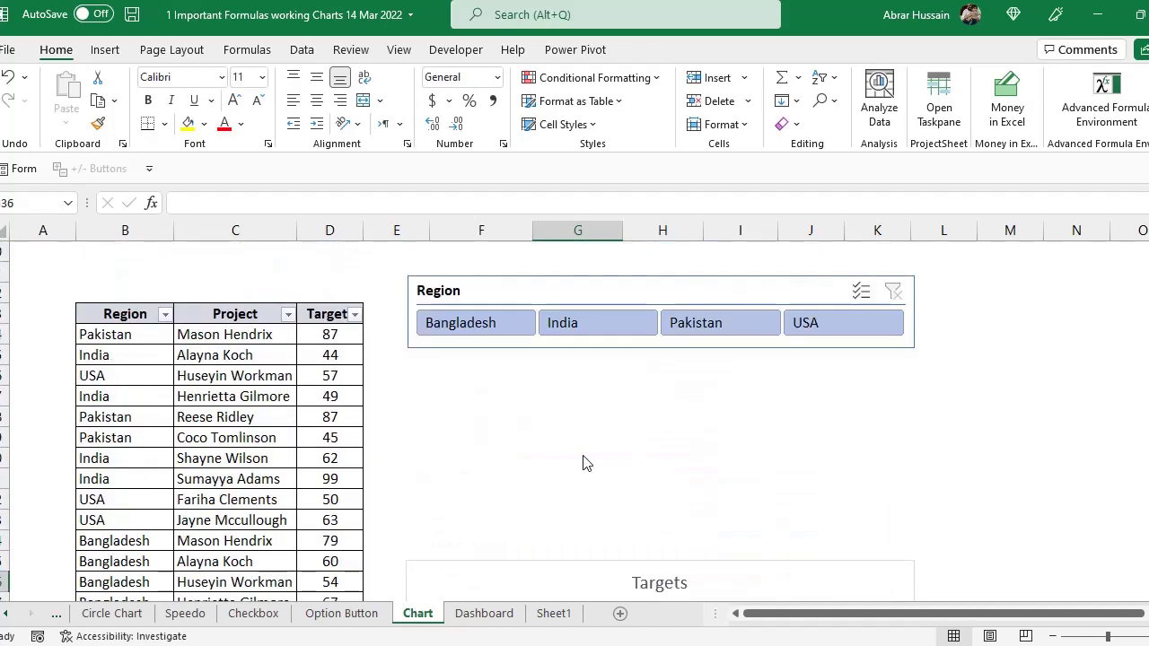
left_click(496, 331)
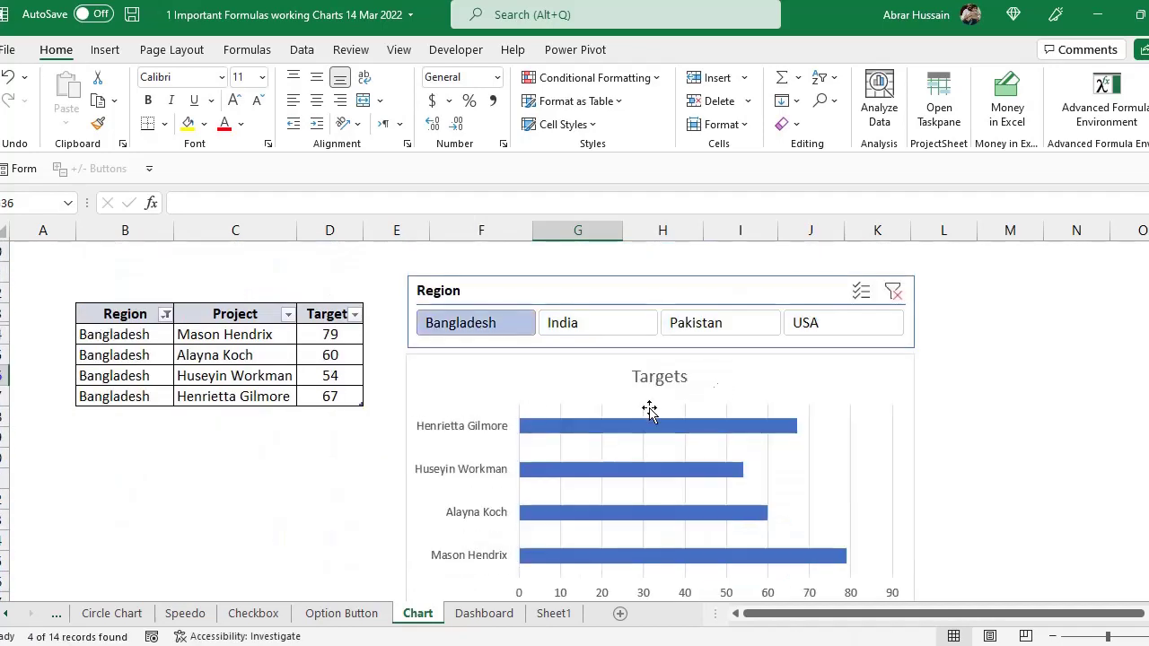
scroll(624, 436, "down", 2)
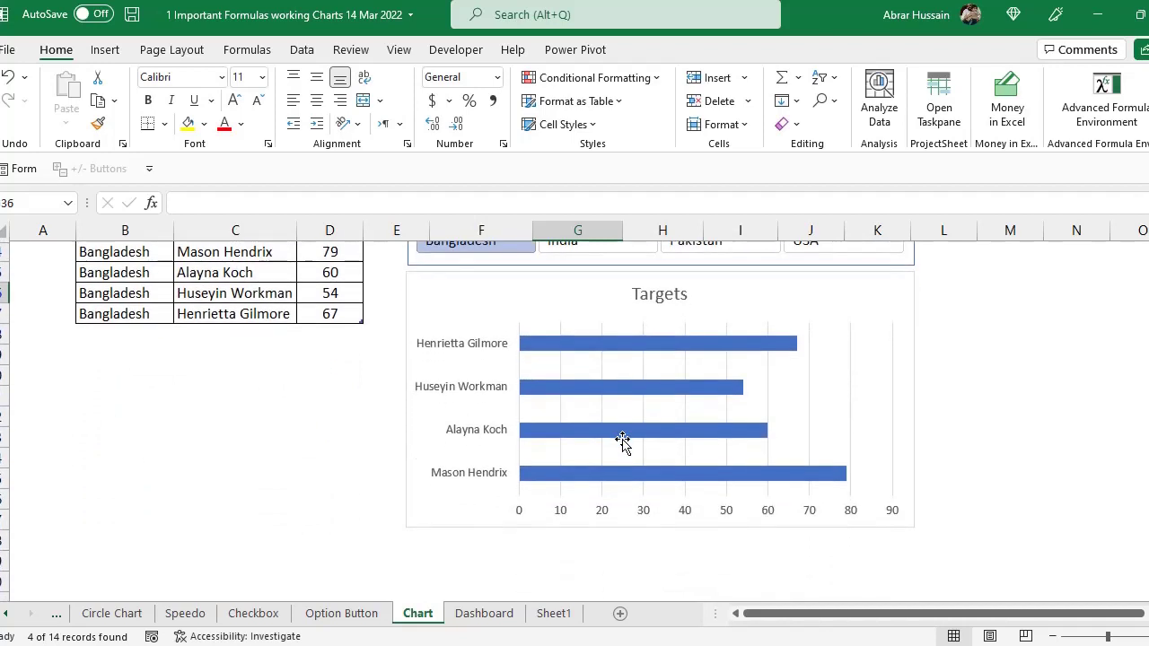
scroll(623, 440, "up", 2)
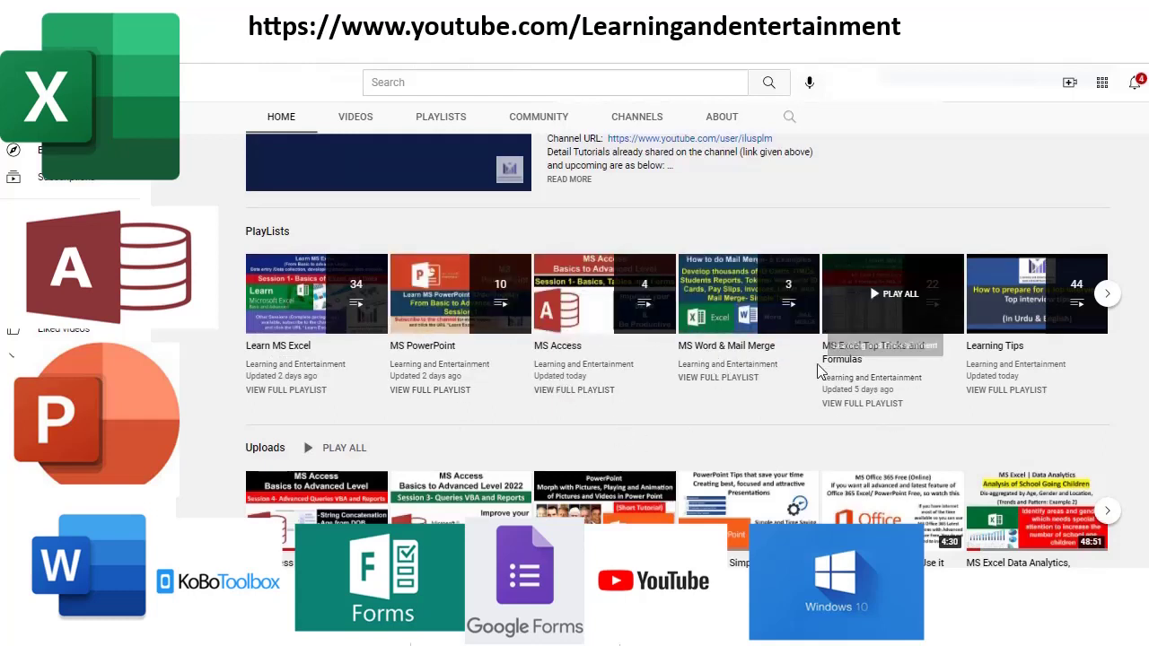
Browse the Learning and Entertainment channel's home page on YouTube, examining its further playlists, uploads, and the Learn MS Excel and MS PowerPoint series
scroll(1113, 373, "up", 1)
left_click(1110, 381)
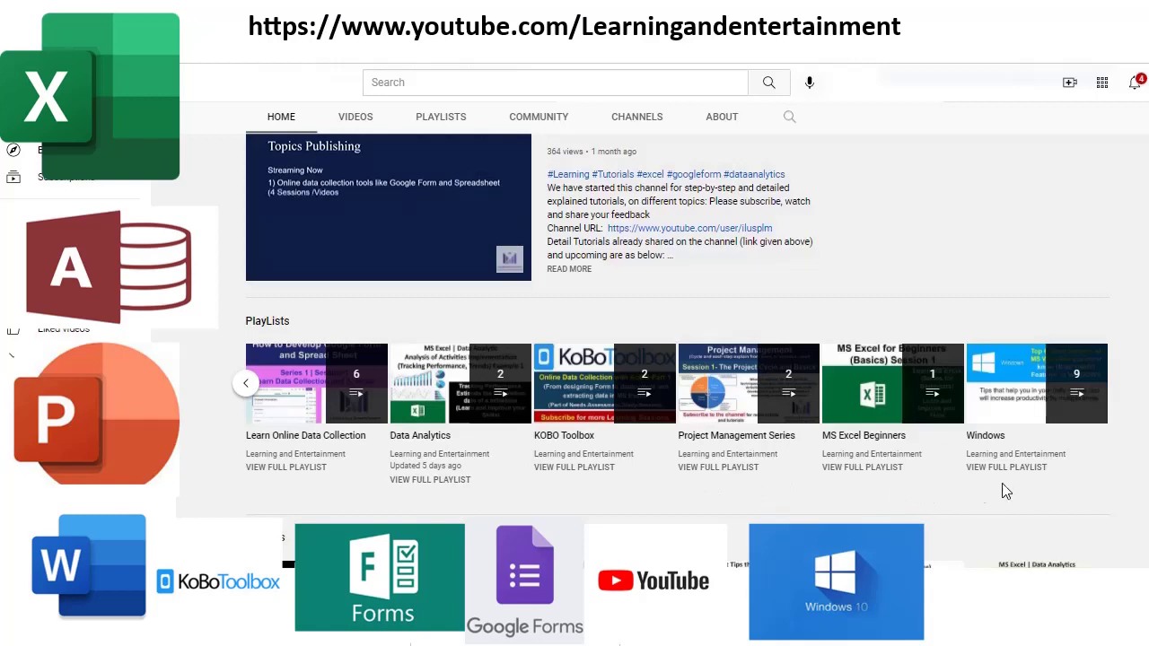
scroll(539, 503, "down", 2)
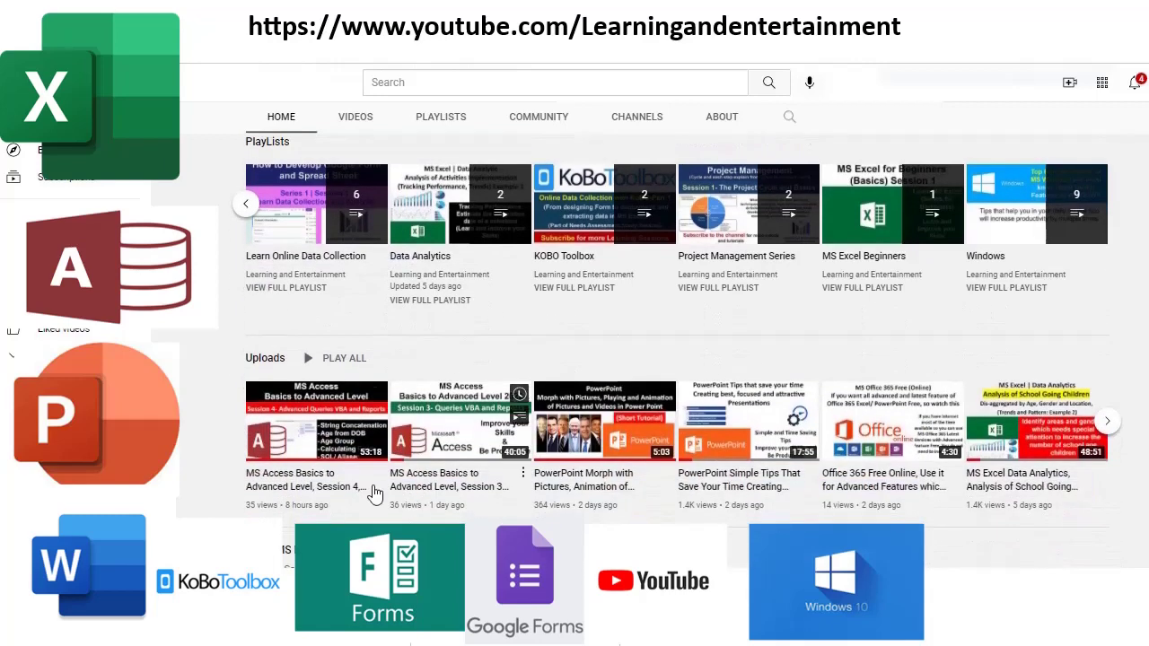
scroll(752, 505, "down", 4)
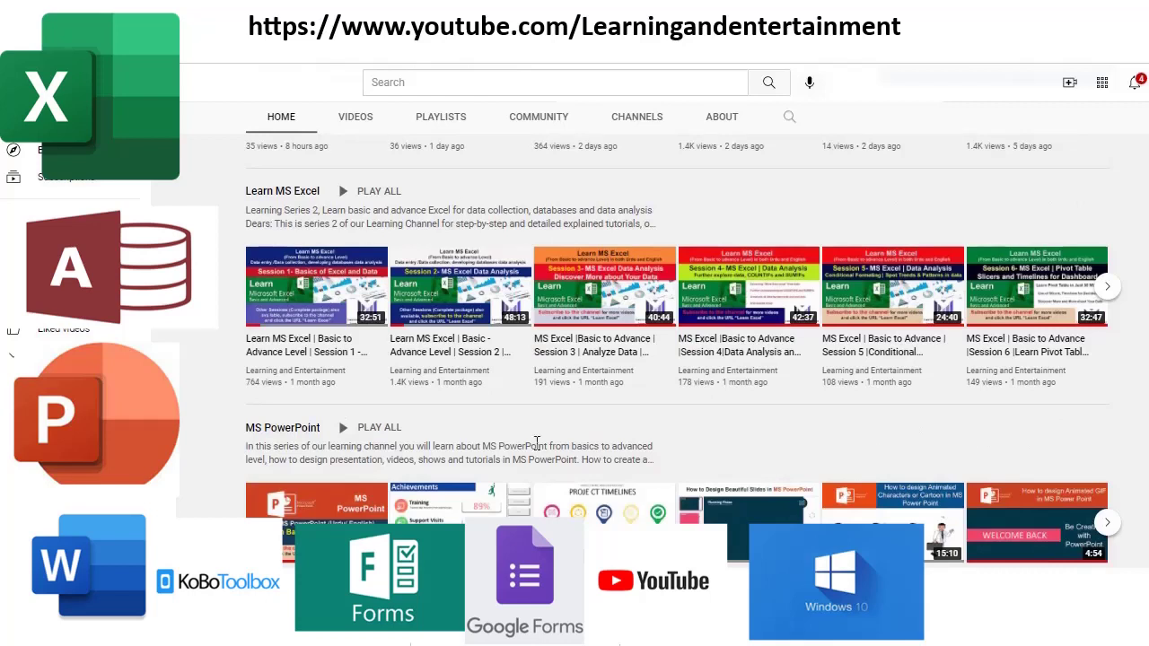
scroll(537, 442, "down", 1)
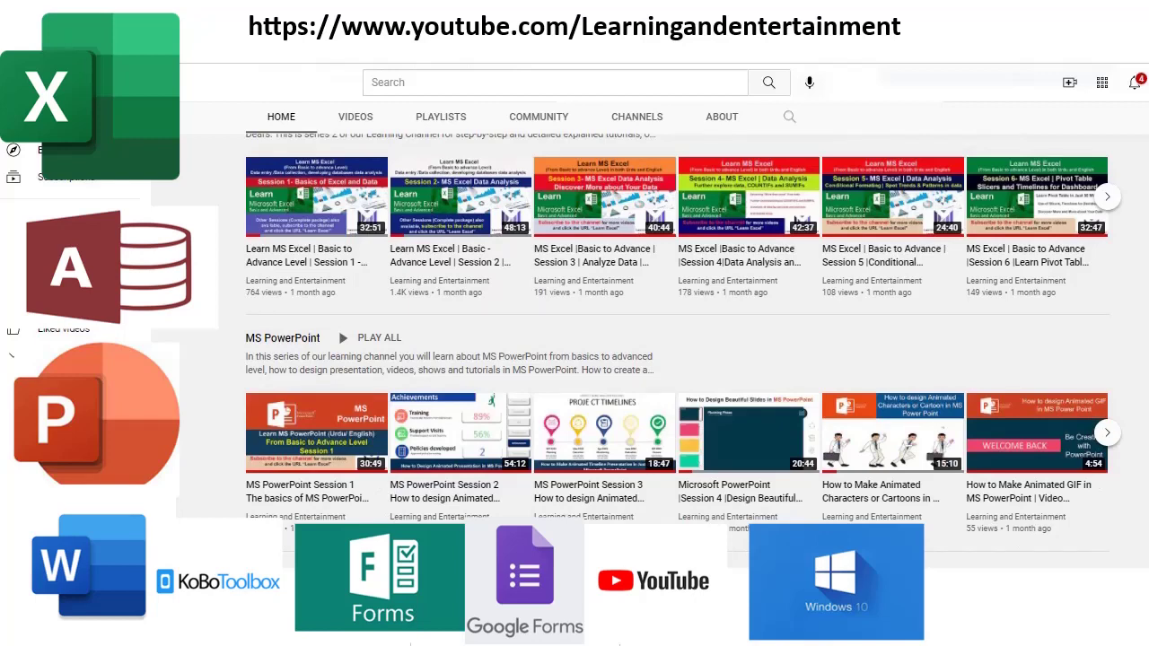
scroll(326, 449, "up", 5)
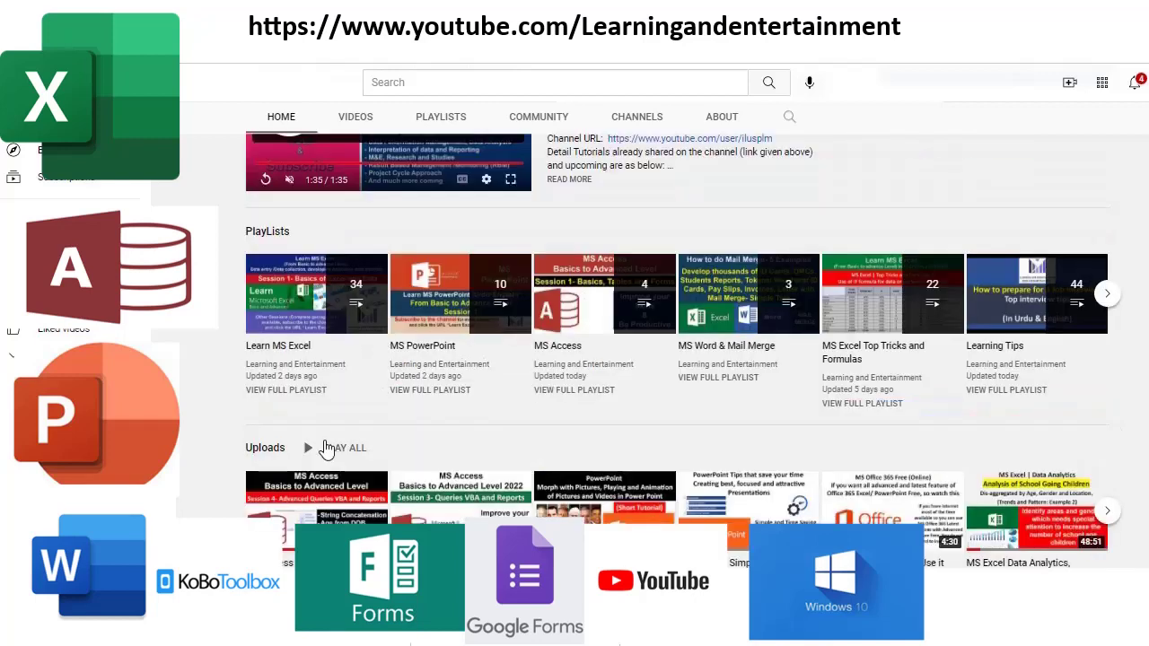